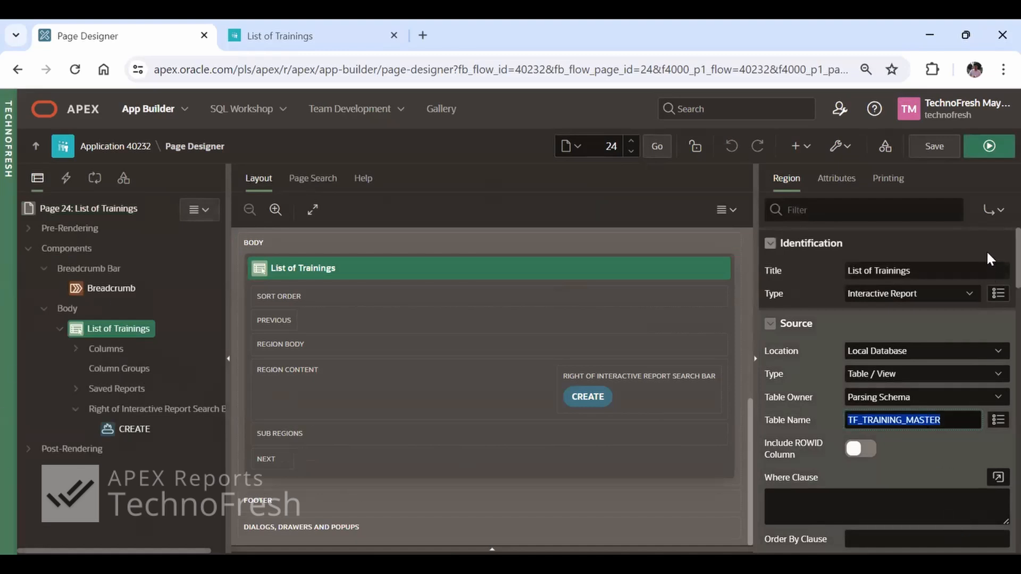
- Start a new Interactive Grid page in the application and name it InteractiveGridRep
left_click(797, 147)
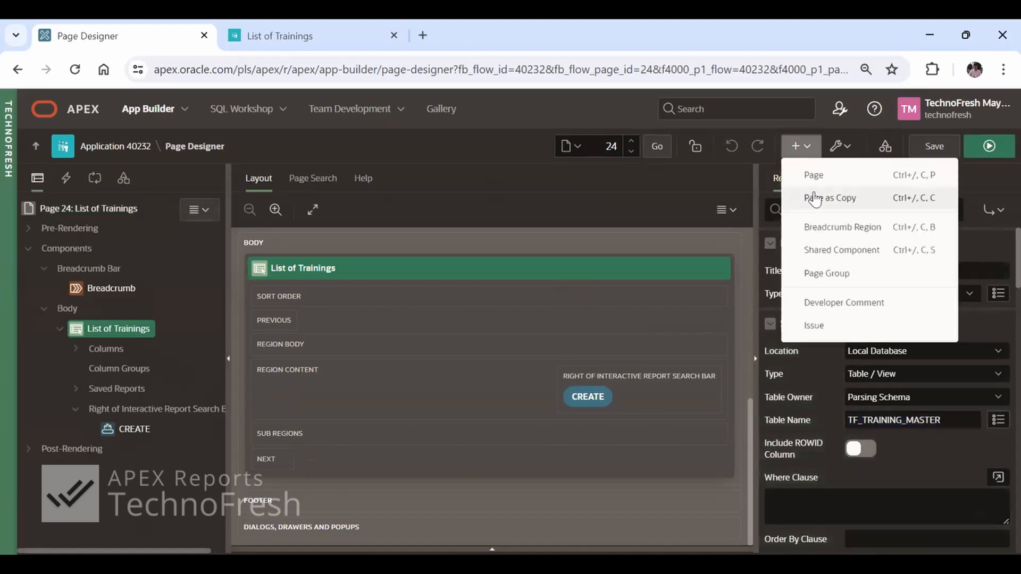
left_click(803, 173)
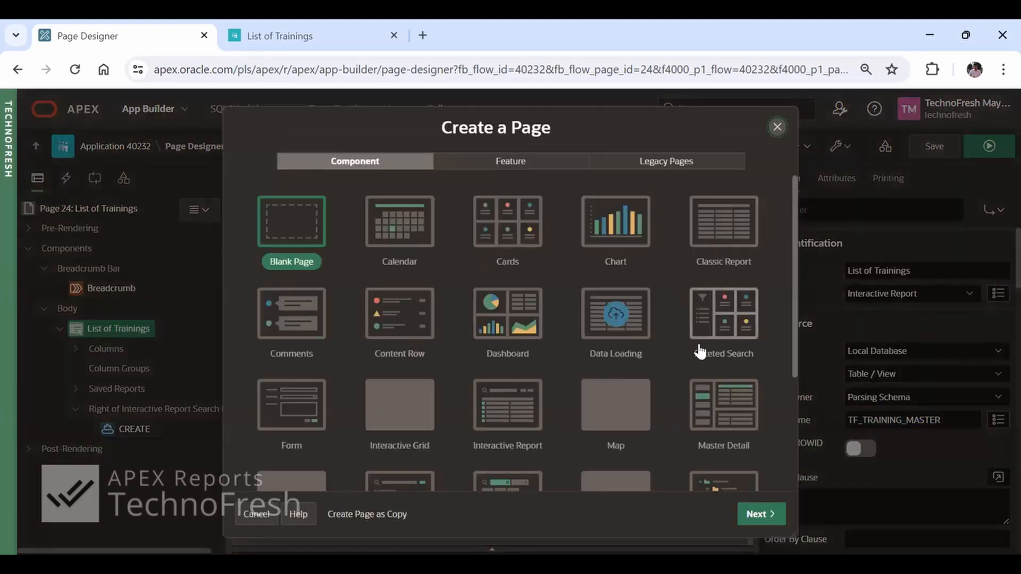
left_click(425, 420)
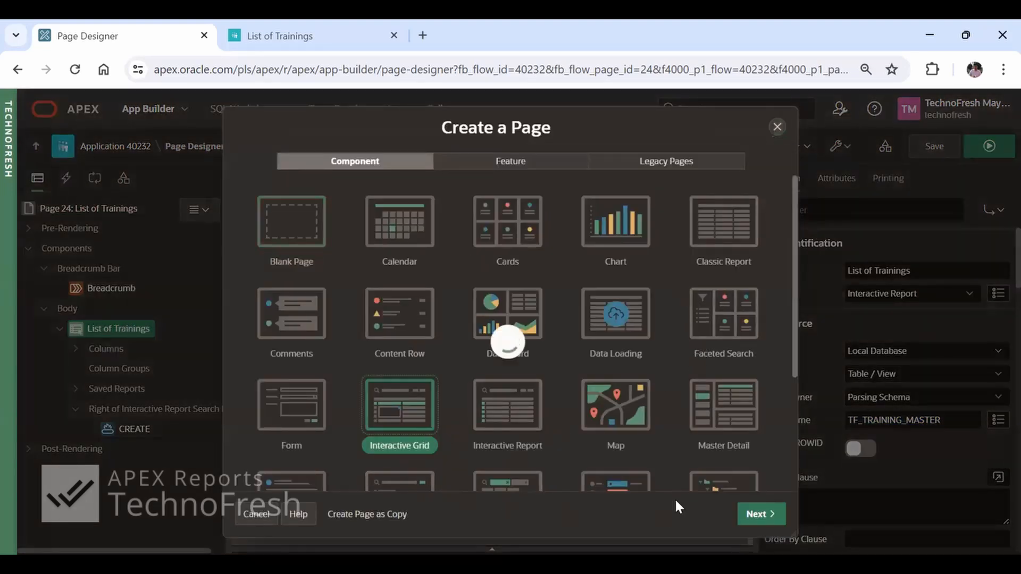
left_click(758, 514)
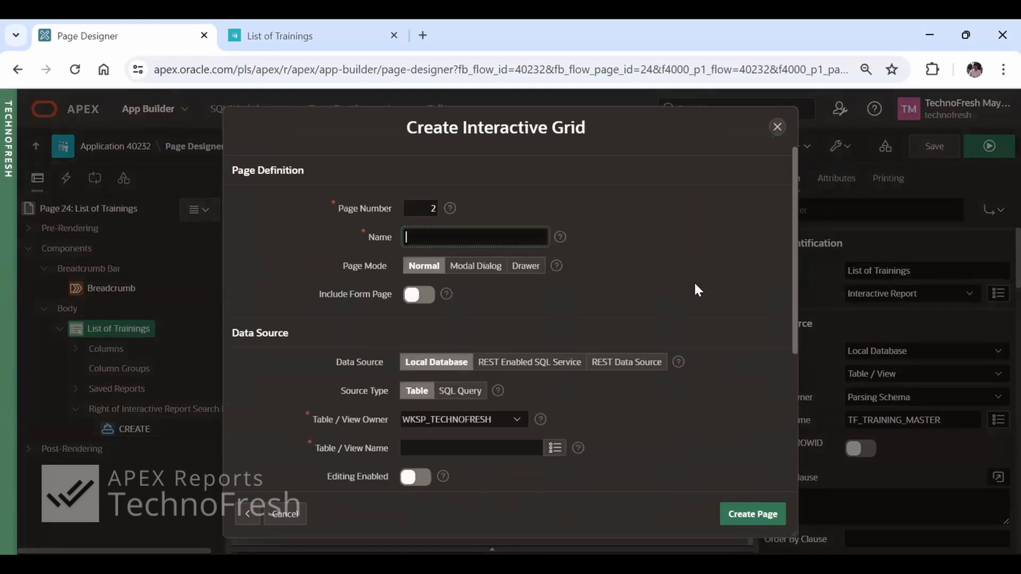
type("interactiveGridRep")
key("Tab")
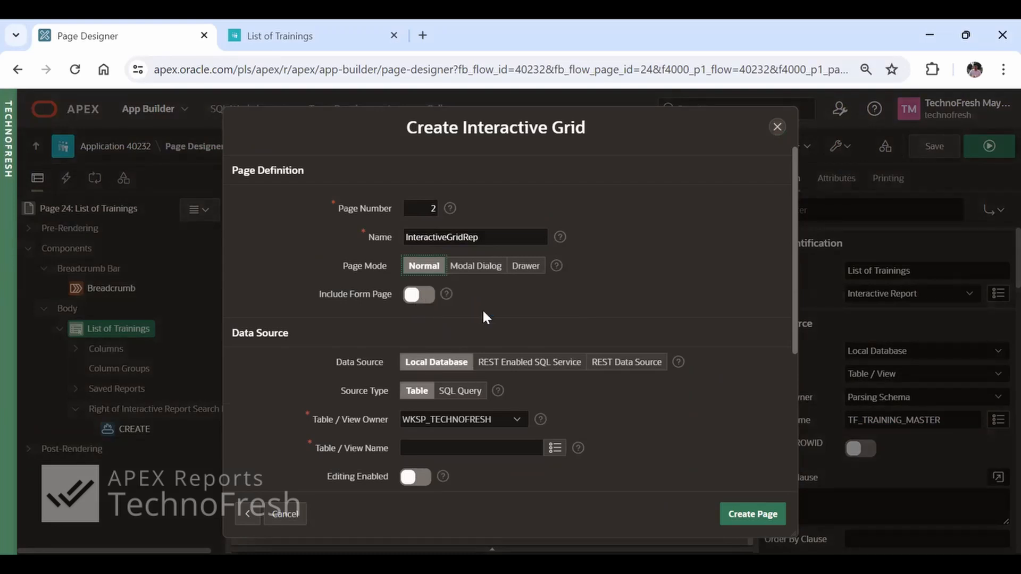
- Use the table TF_TRAINING_MASTER as the data source of the new grid page
scroll(488, 310, "down", 2)
left_click(450, 369)
type("TF_TRAINING_MASTER")
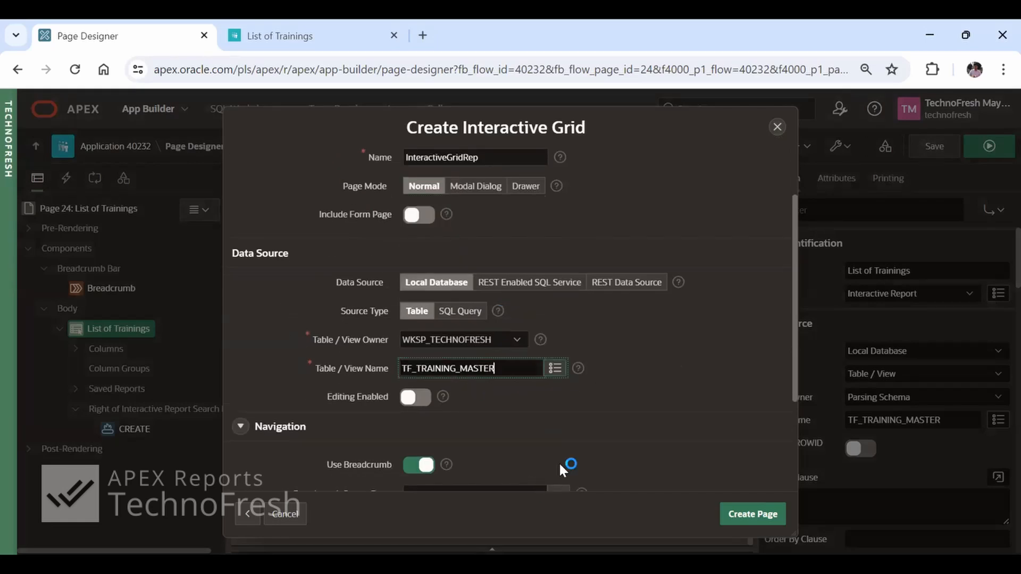
scroll(583, 435, "down", 3)
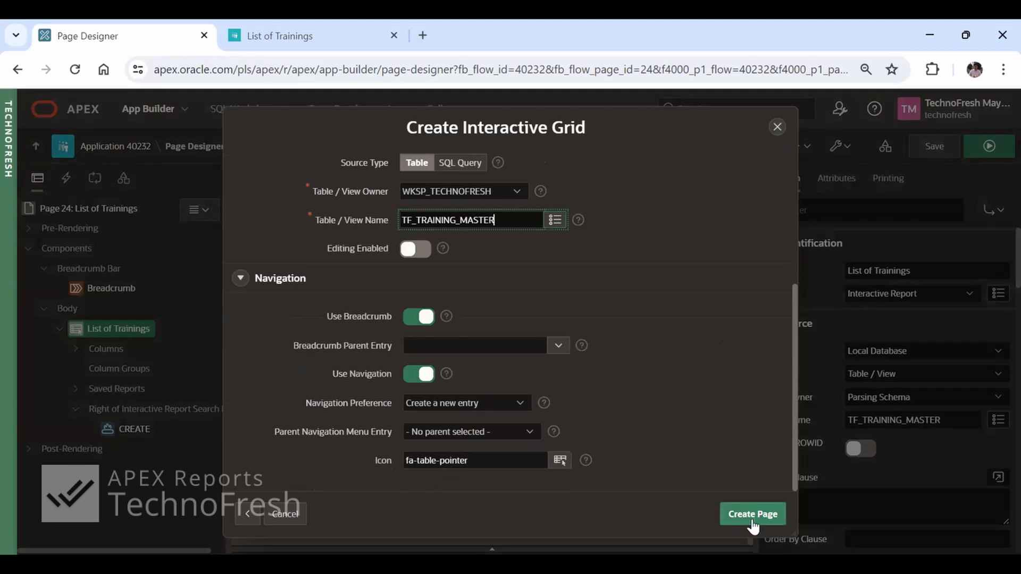
- Try fa-grid as the icon for the new page's navigation entry
left_click(499, 464)
double_click(499, 464)
key("shift+Left")
key("shift+Left")
key("shift+Left")
key("shift+Left")
key("shift+Left")
key("shift+Left")
type("grid")
key("Tab")
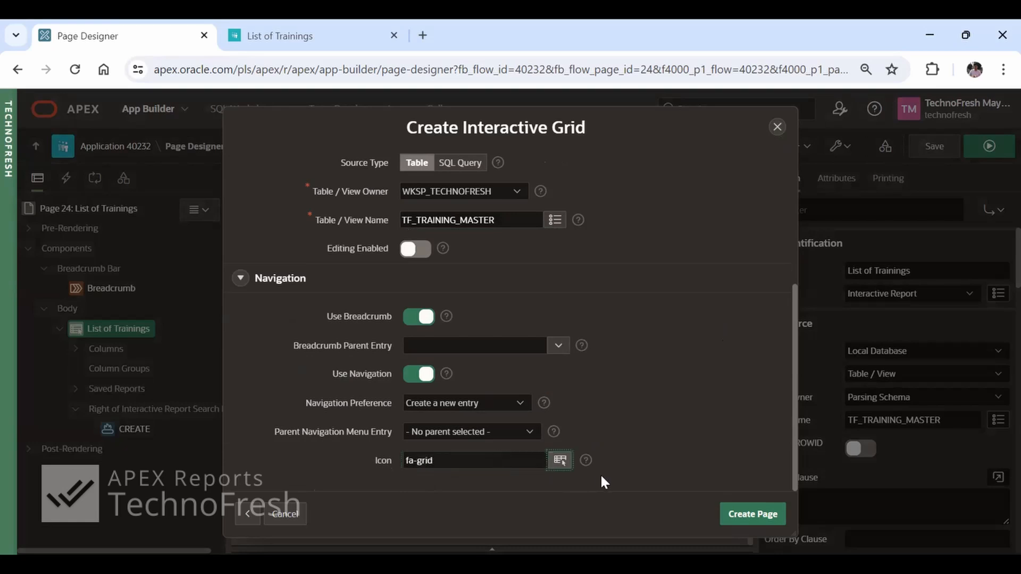
- Find the grid icons in the icon picker and choose fa-layouts-grid-2x for the navigation entry
left_click(562, 464)
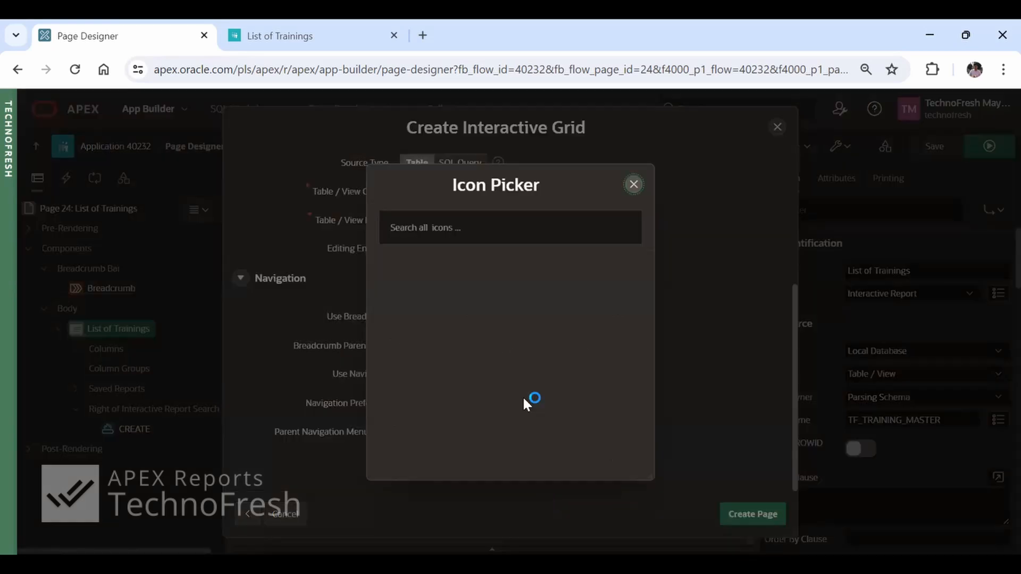
left_click(555, 228)
type("grid")
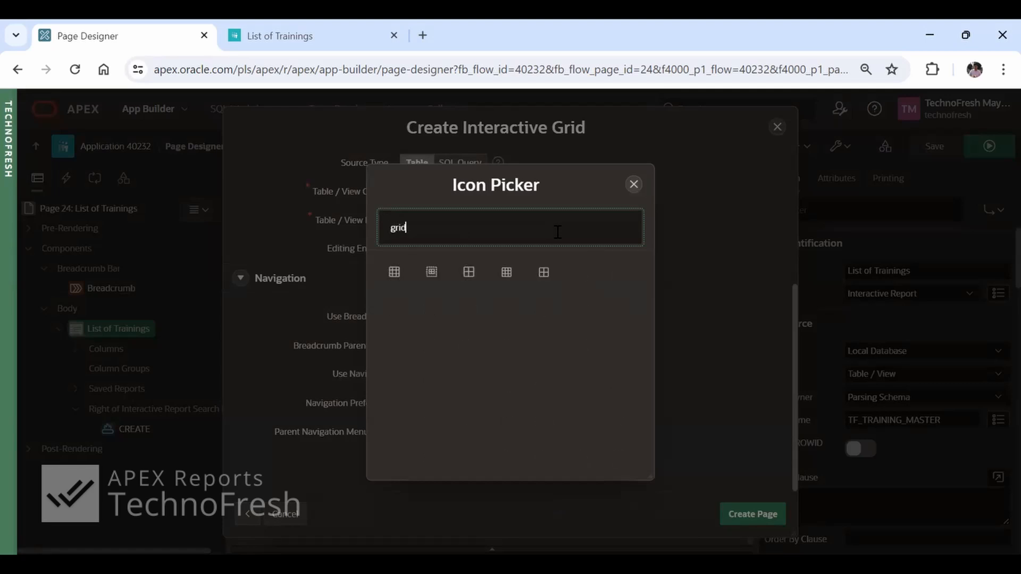
left_click(470, 274)
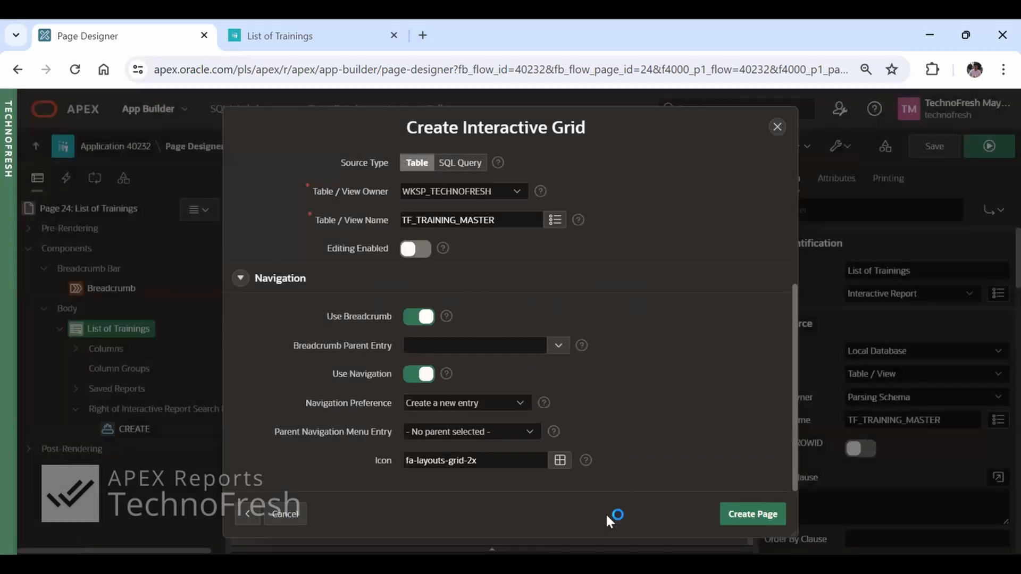
- Create the interactive grid page and run it
left_click(755, 518)
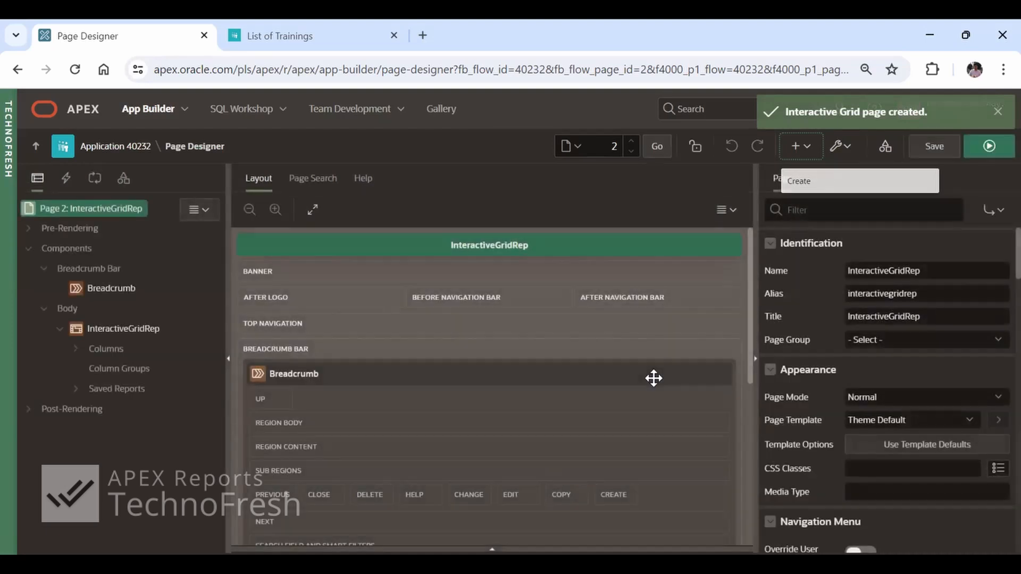
left_click(989, 146)
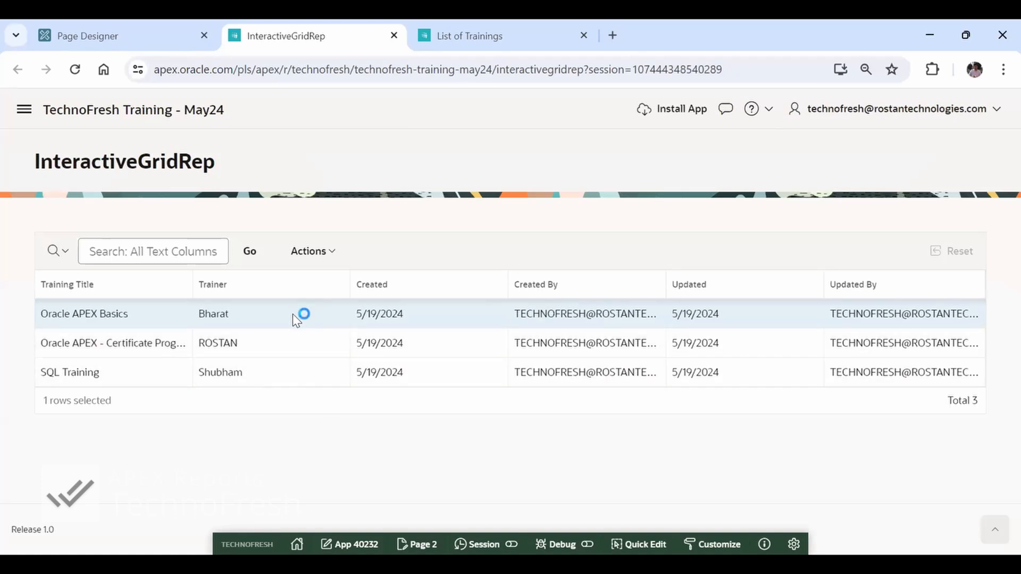
- Return to Page Designer and look through the component types offered for a new page, without creating one
key("ctrl+shift+Tab")
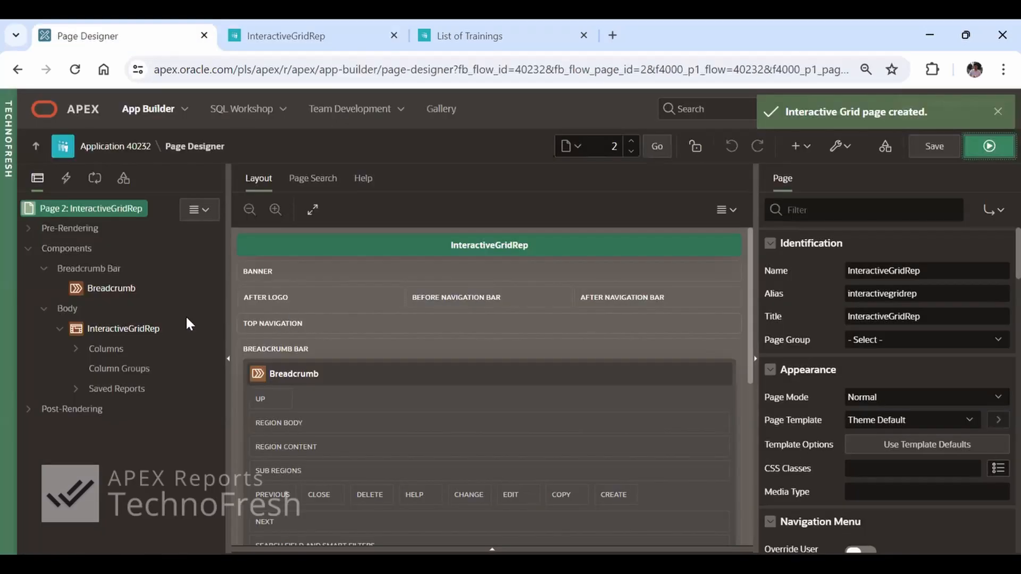
left_click(800, 149)
left_click(801, 177)
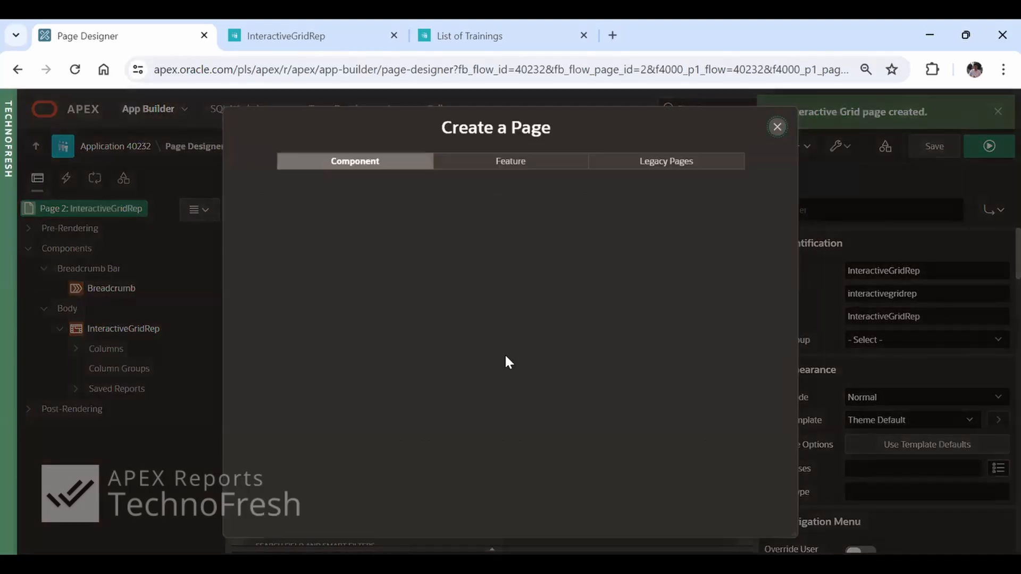
scroll(467, 392, "down", 2)
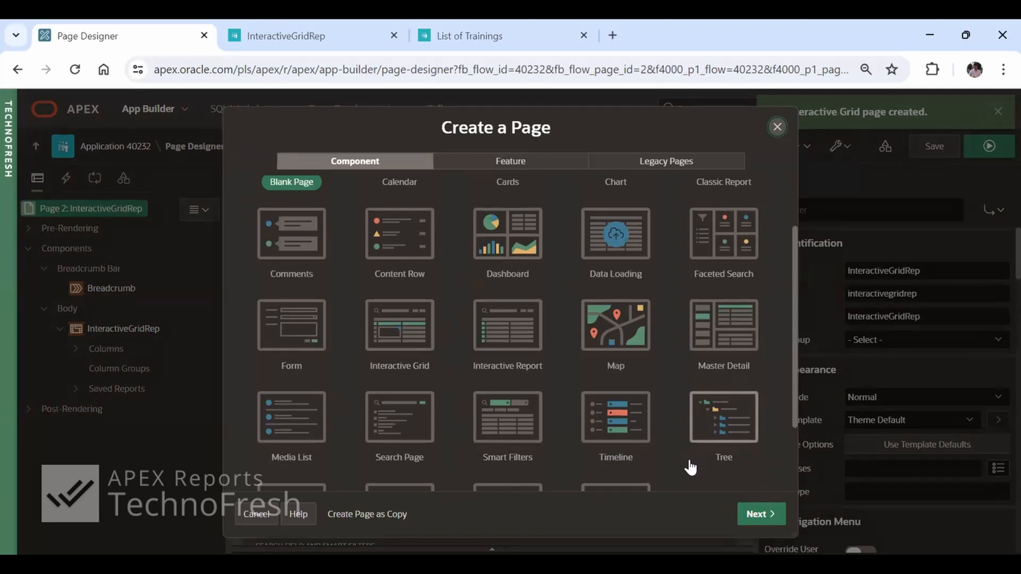
left_click(777, 127)
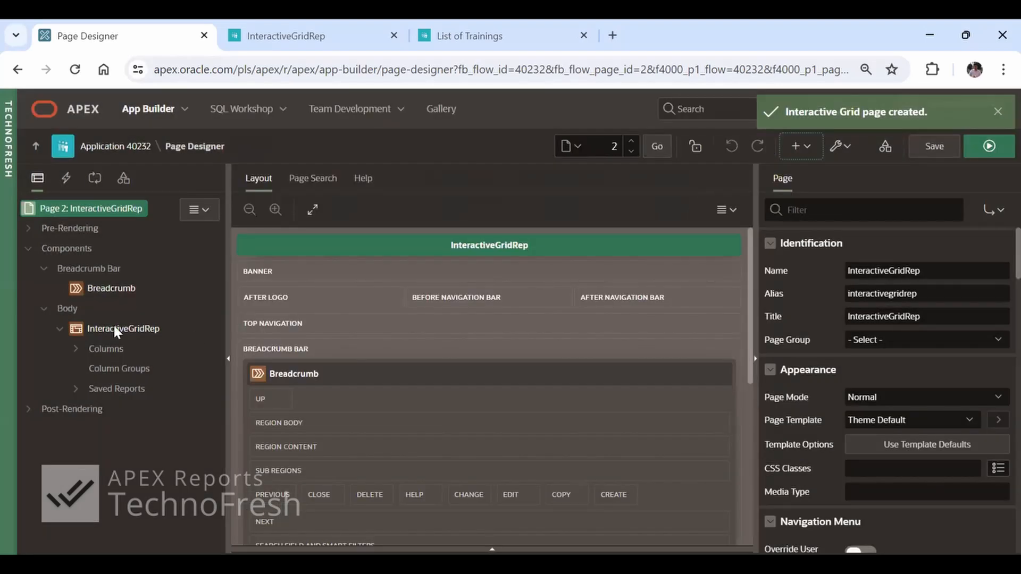
- Review the region properties of InteractiveGridRep and run the page again
left_click(115, 329)
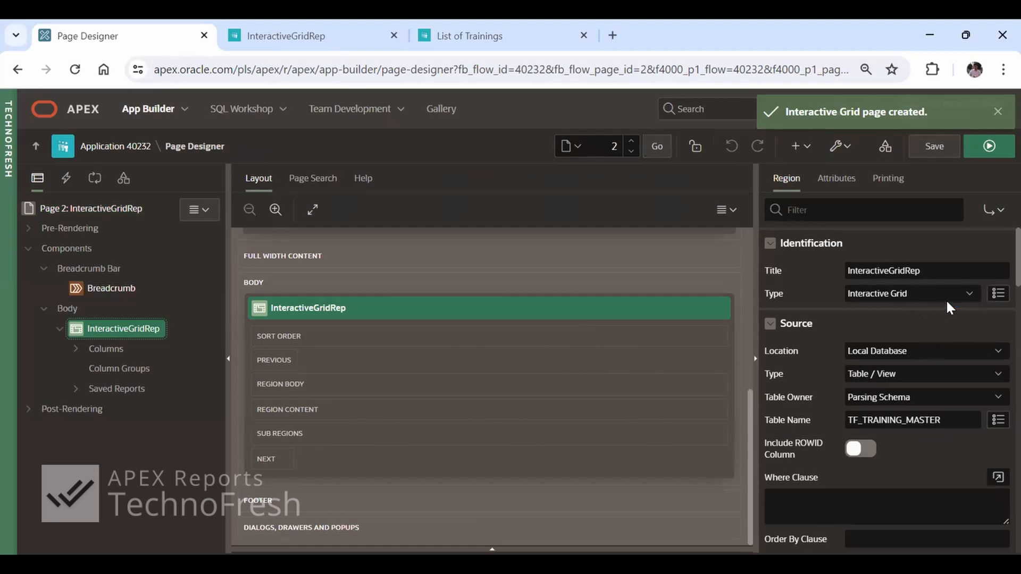
left_click(989, 146)
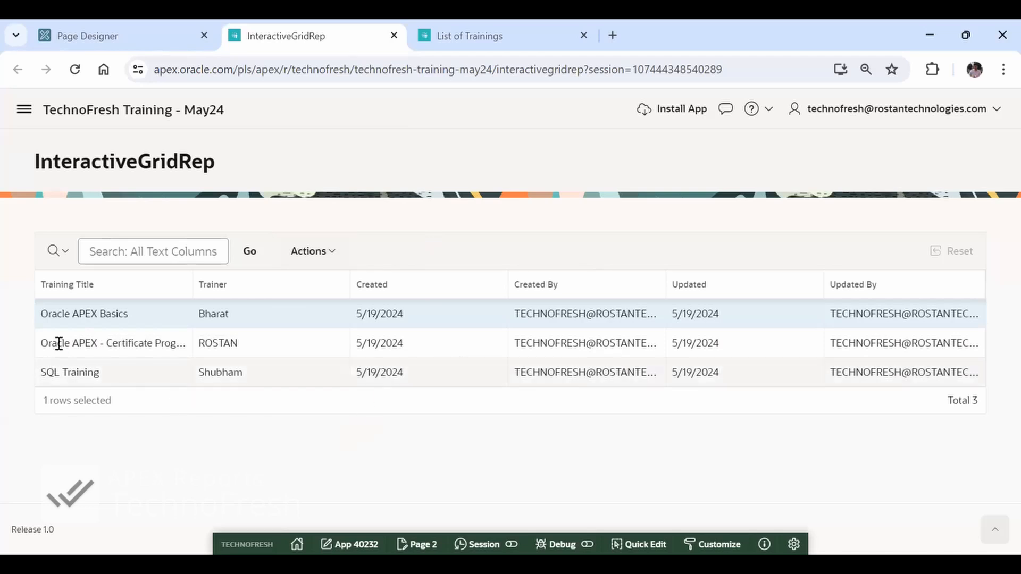
- On the List of Trainings page, collapse the navigation menu and remove the highlight rule from the primary report
key("ctrl+Tab")
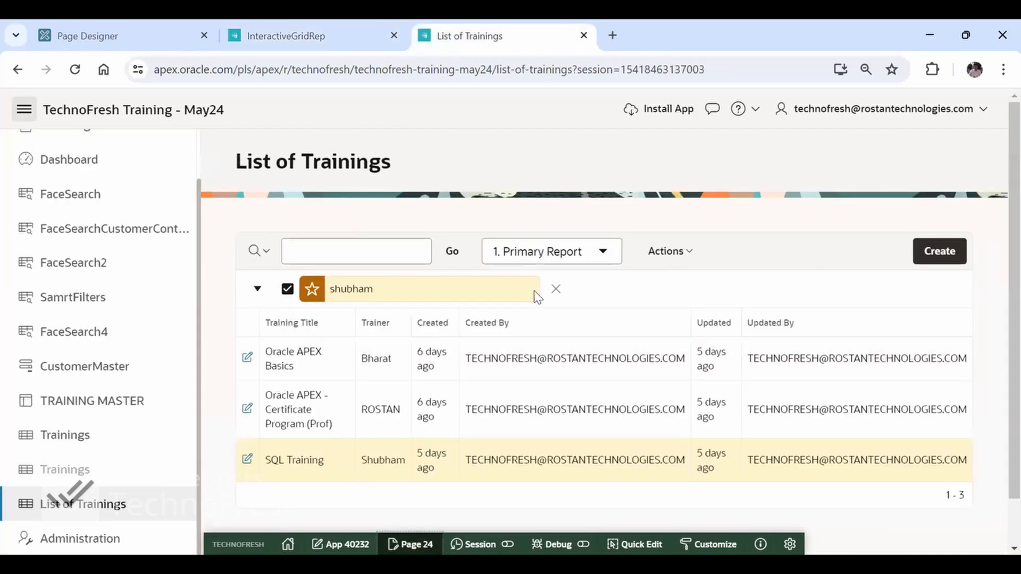
left_click(20, 111)
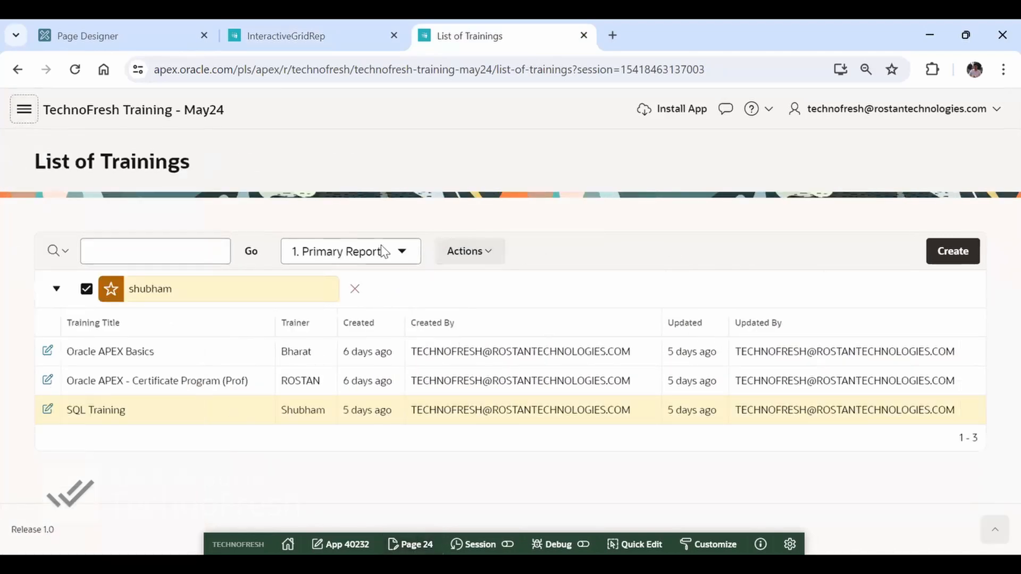
left_click(409, 245)
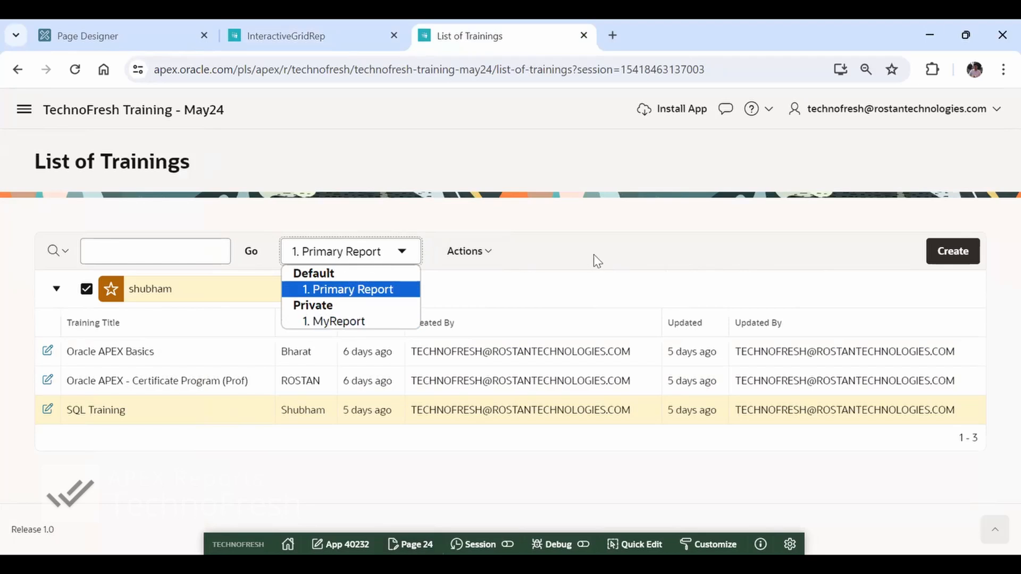
left_click(353, 289)
left_click(354, 289)
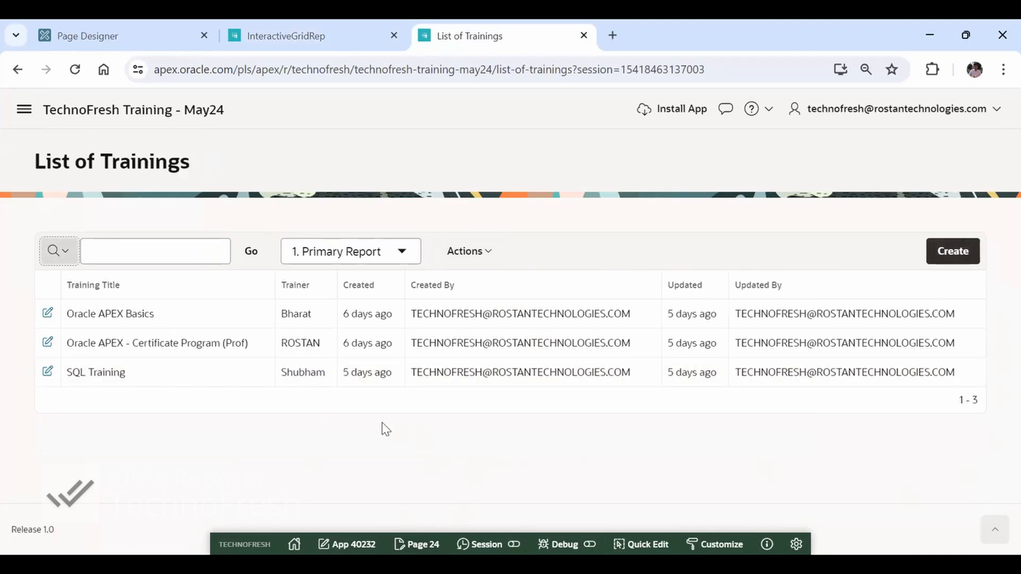
- Go back to the InteractiveGridRep page and check the Trainer cell of each of the three rows
key("ctrl+shift+Tab")
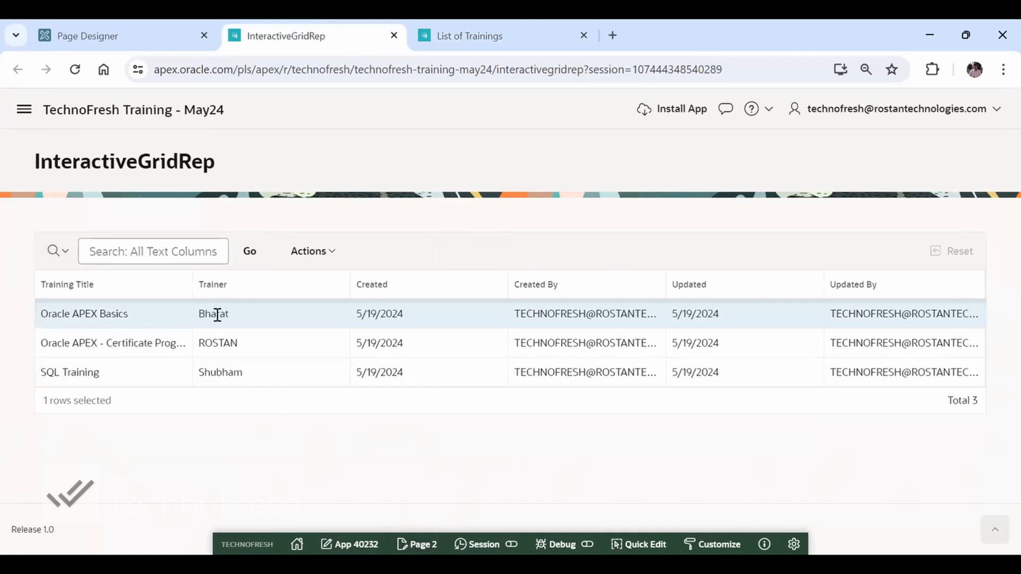
left_click(240, 319)
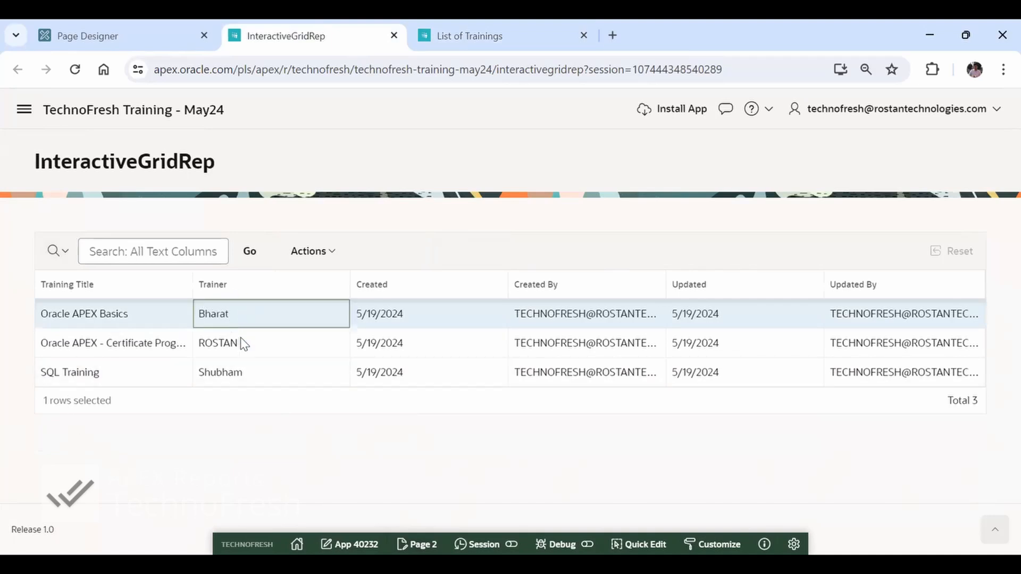
left_click(242, 347)
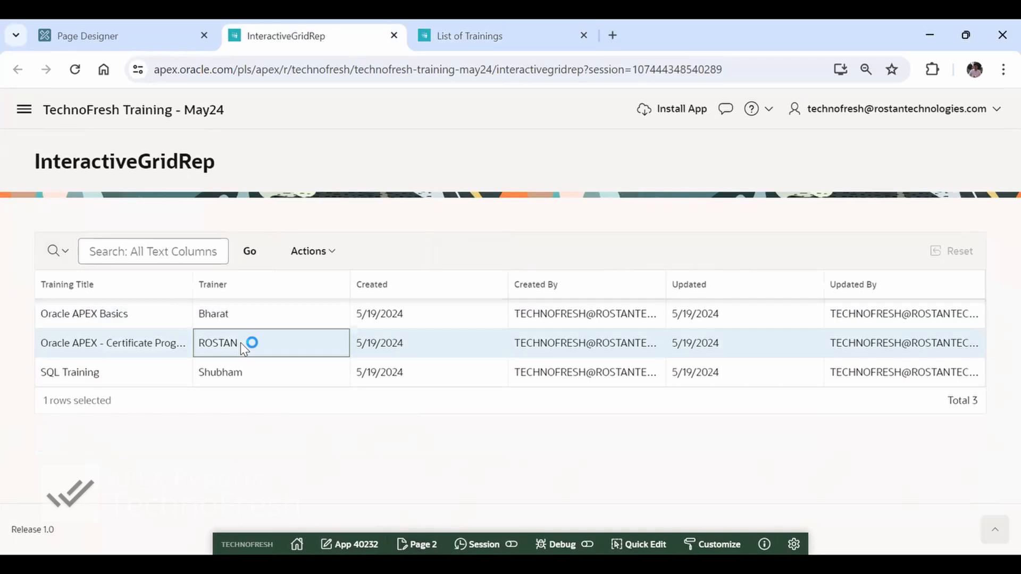
left_click(289, 372)
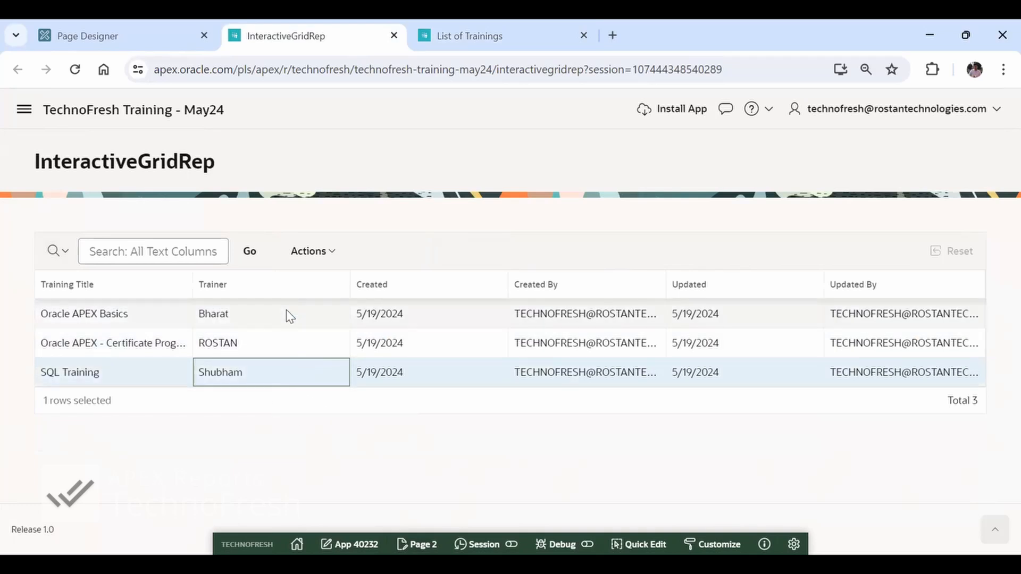
- Enable editing in the InteractiveGridRep region's attributes, and run the page with the change
key("ctrl+shift+Tab")
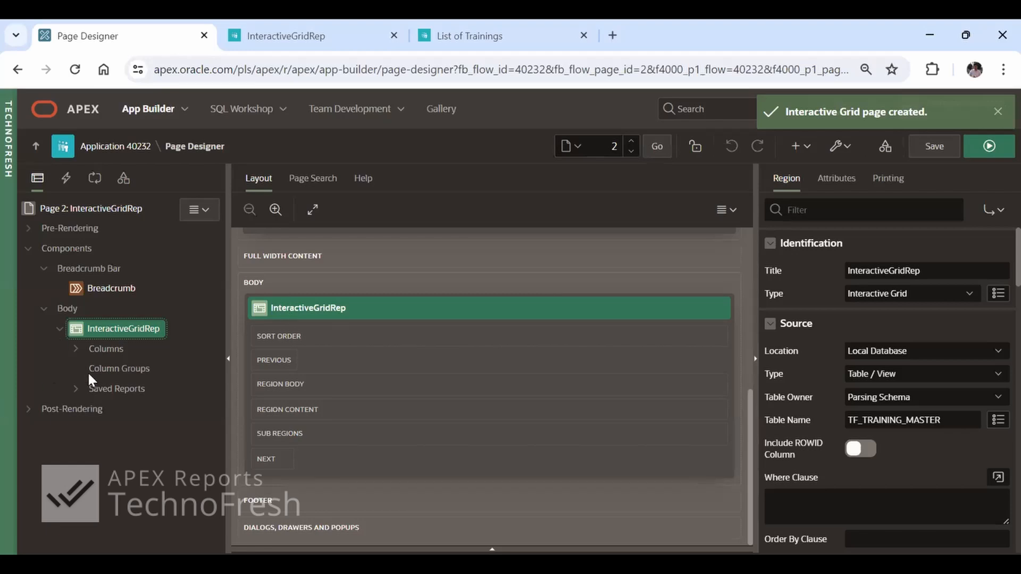
left_click(856, 183)
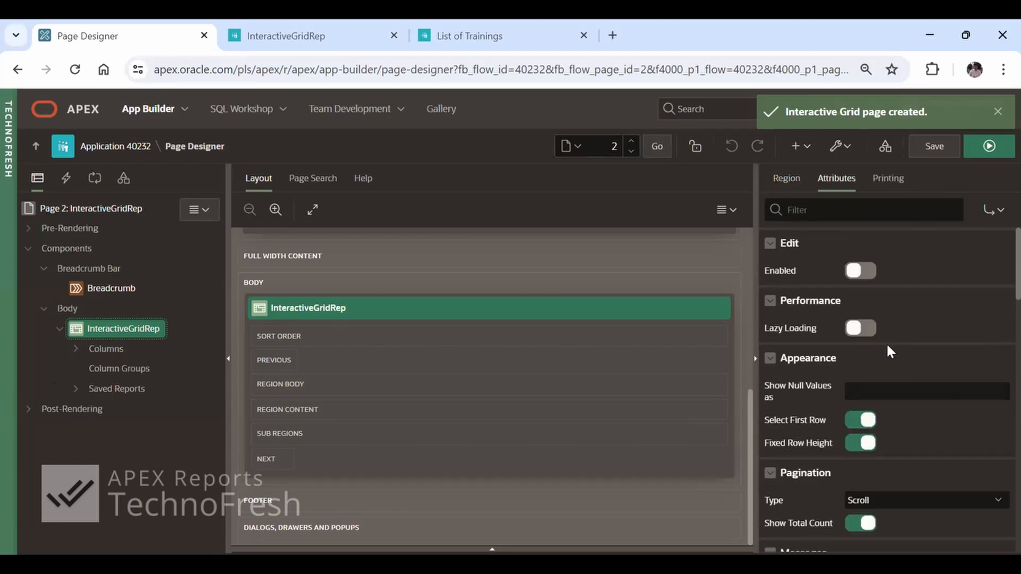
left_click(860, 271)
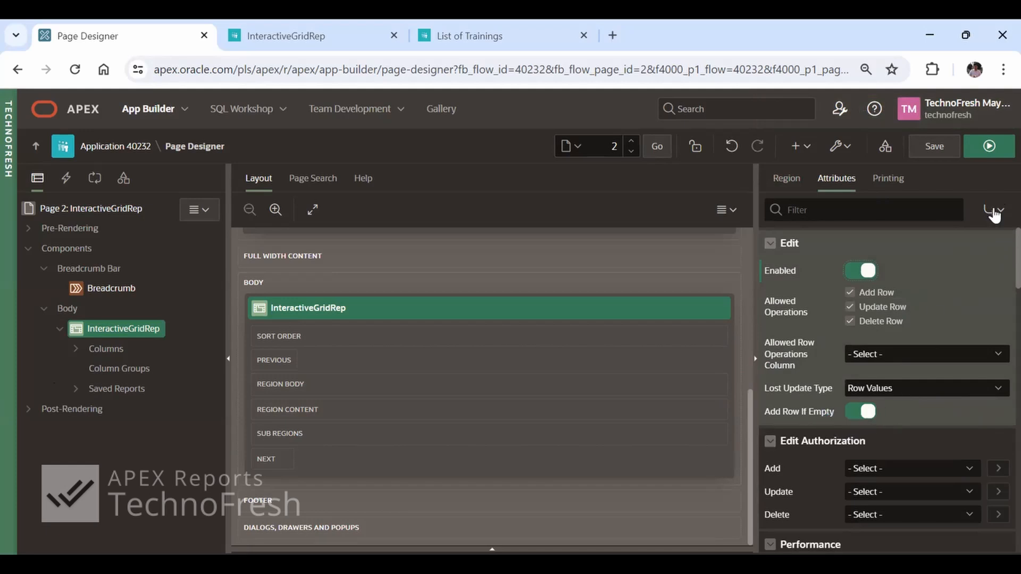
left_click(988, 145)
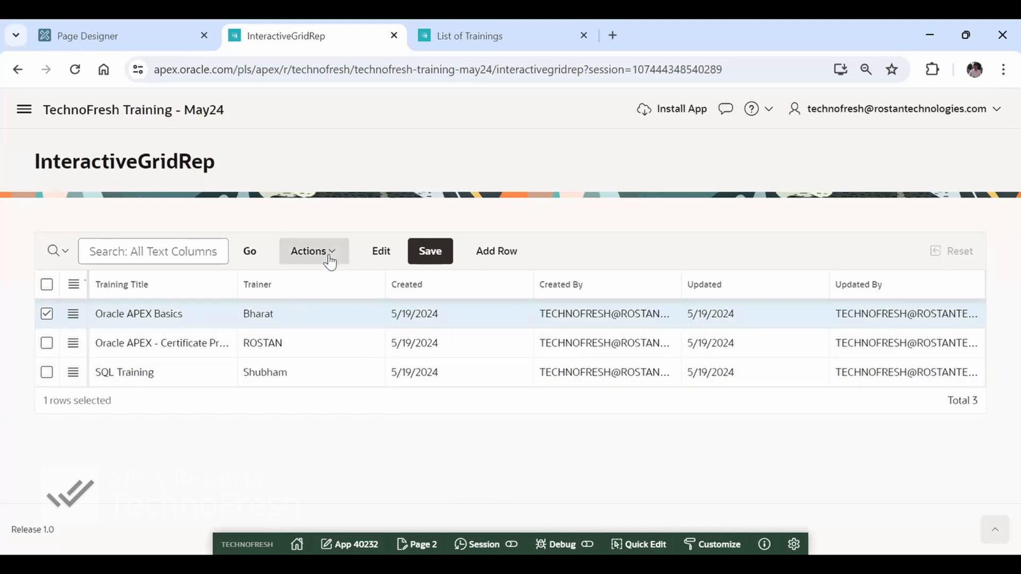
- Compare the grid with the List of Trainings report, opening the Trainer cell of the Oracle APEX Basics row for editing
key("ctrl+Tab")
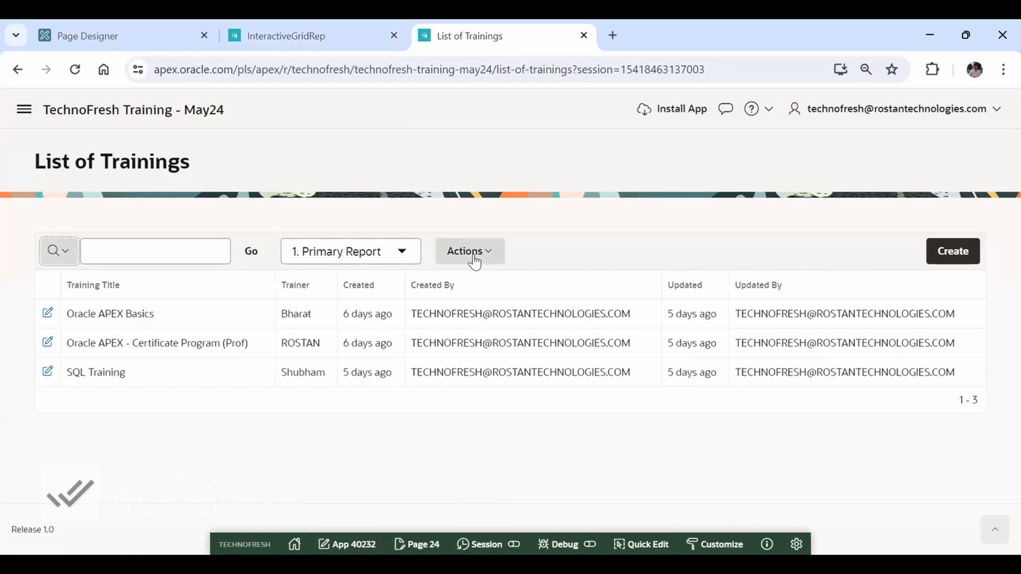
key("ctrl+shift+Tab")
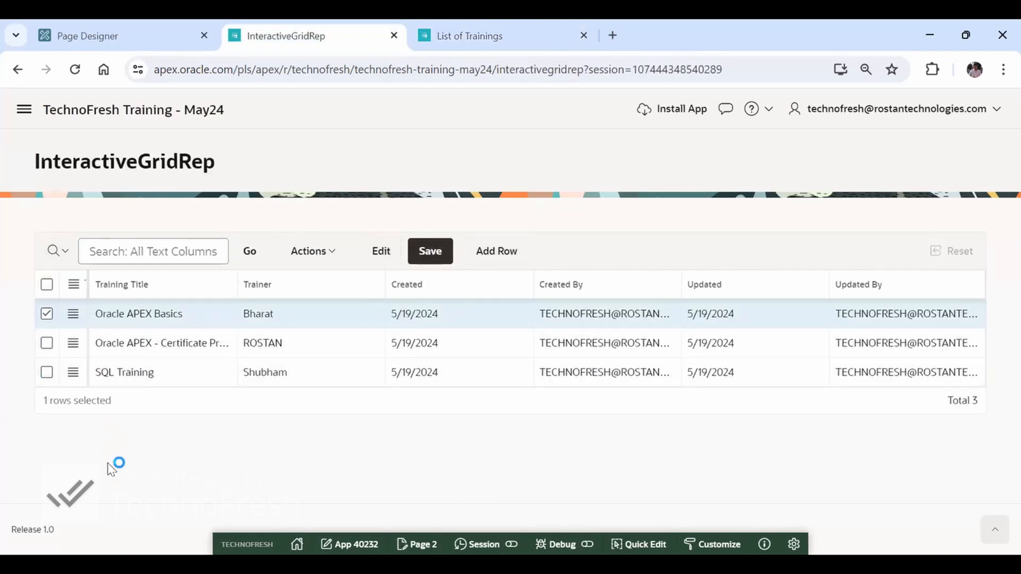
double_click(296, 319)
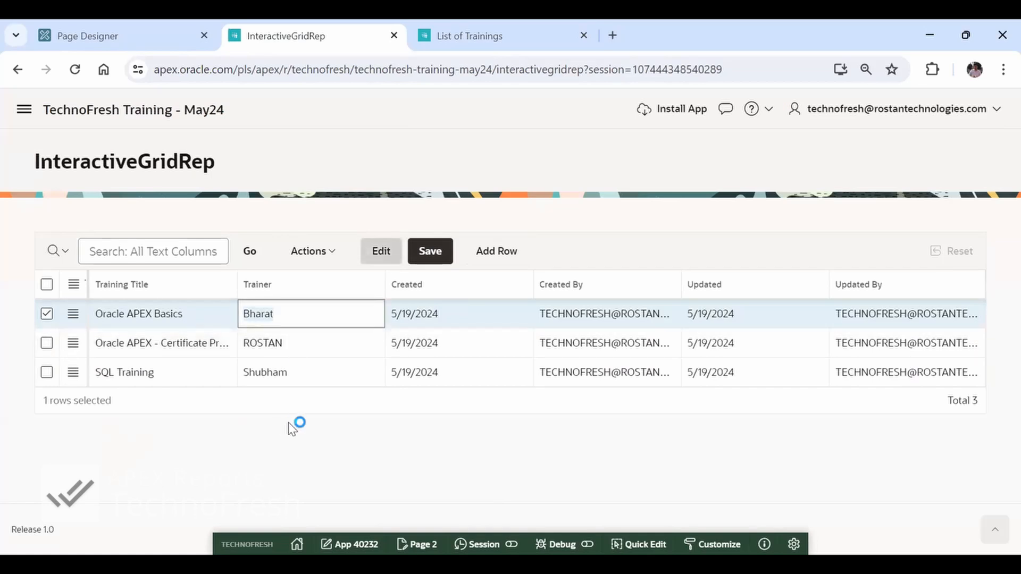
key("ctrl+Tab")
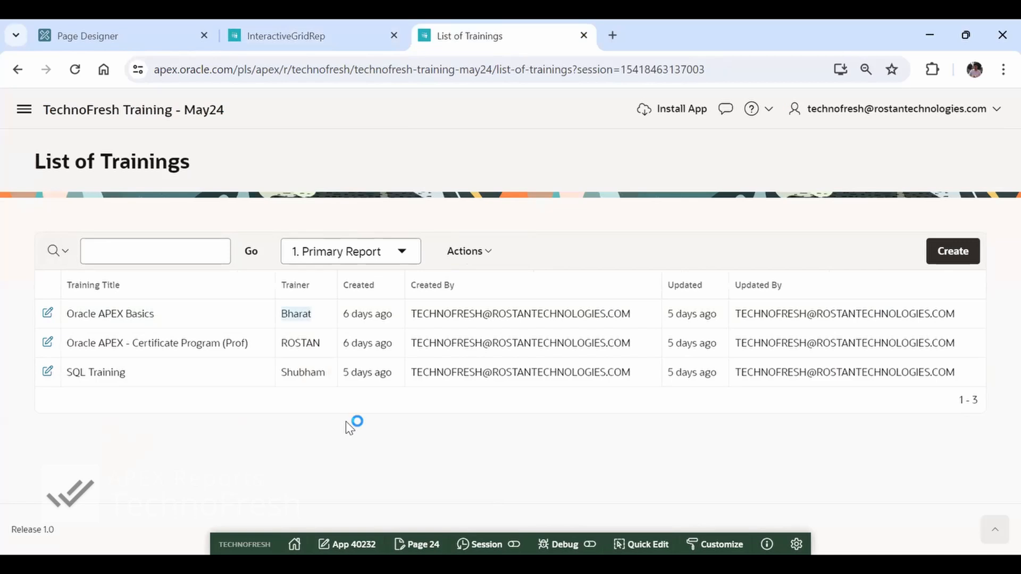
- On the InteractiveGridRep page, append the surname to the trainer of the SQL Training row and save the grid
key("ctrl+shift+Tab")
left_click(289, 371)
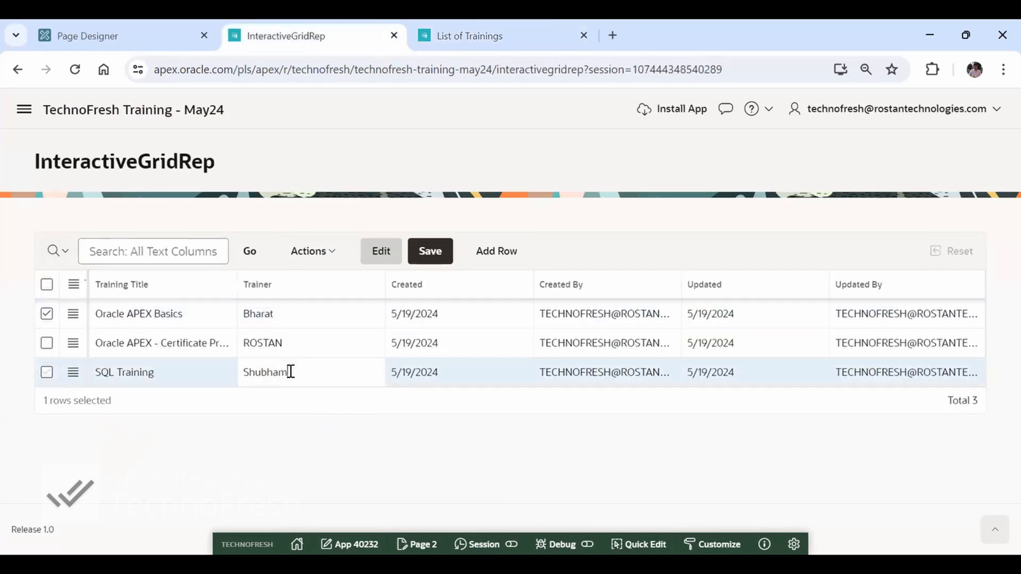
key("End")
type("Shat")
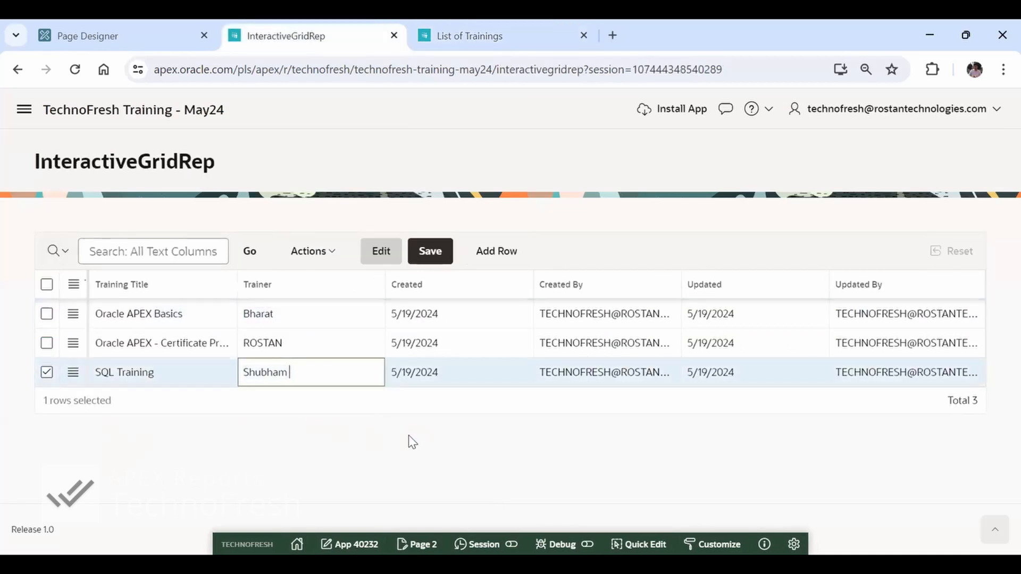
key("BackSpace")
type("rma")
key("Tab")
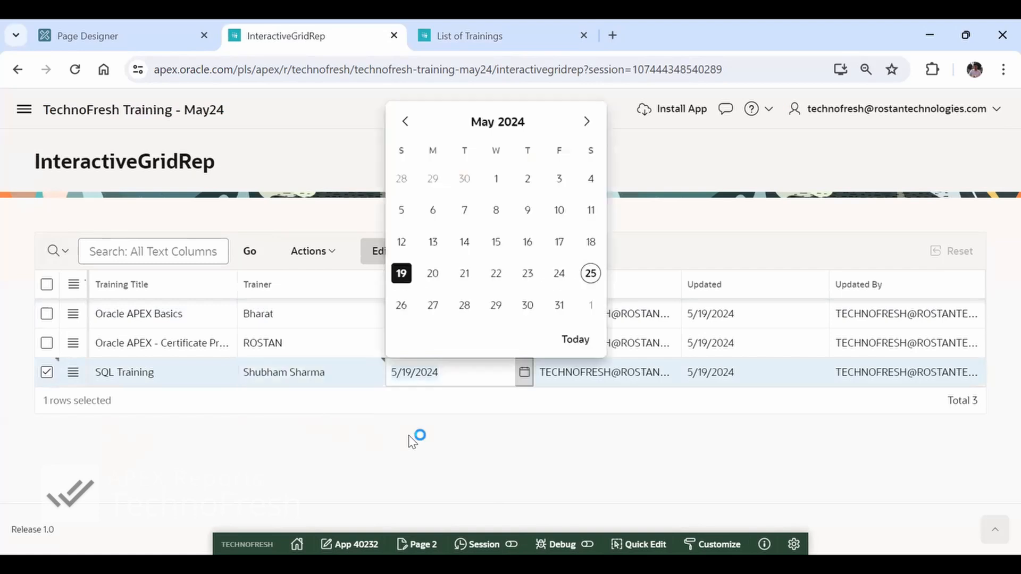
left_click(493, 433)
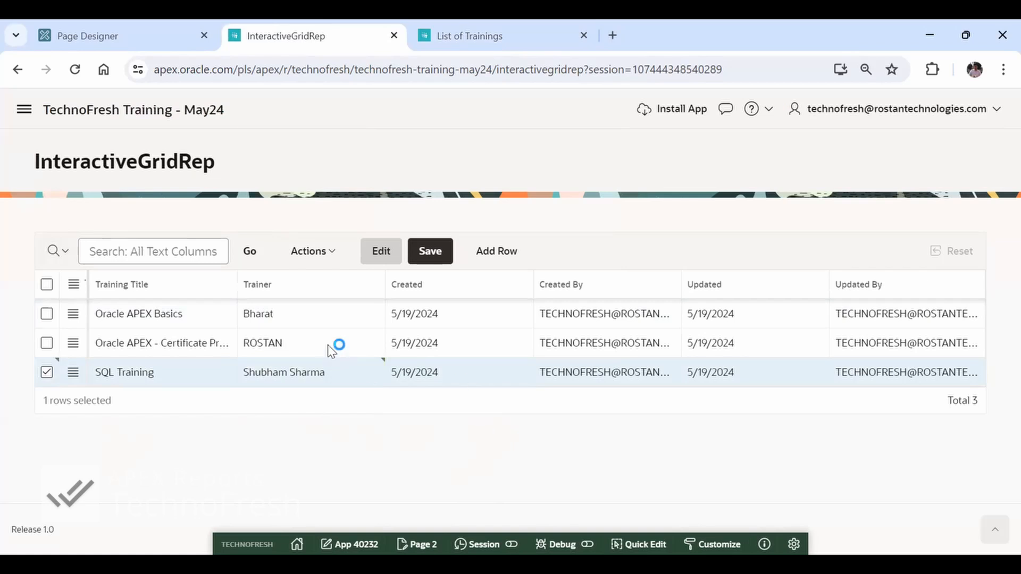
left_click(433, 254)
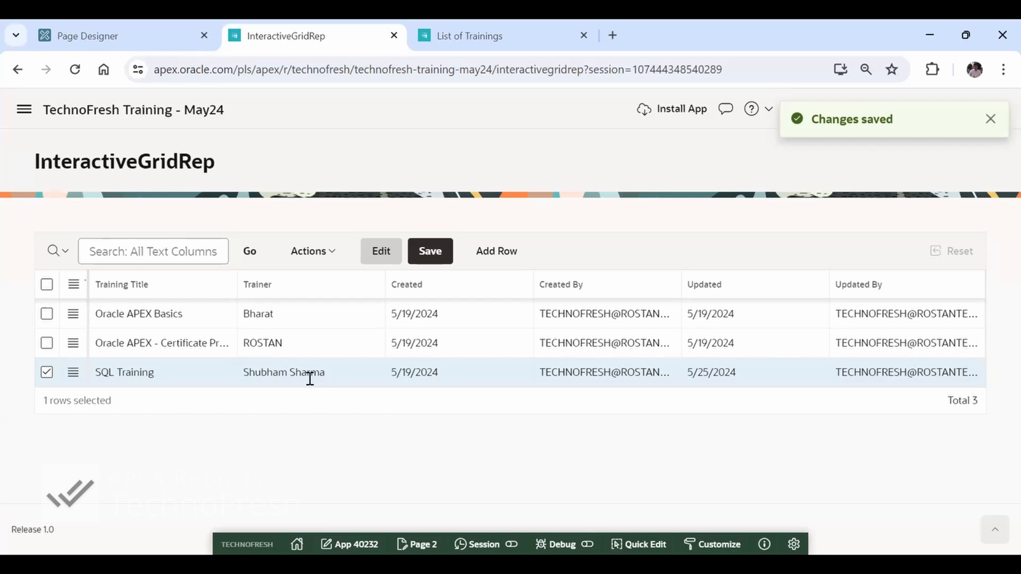
- Refresh the List of Trainings report to check the SQL Training row's trainer, and return to the InteractiveGridRep page
key("ctrl+Tab")
left_click(247, 253)
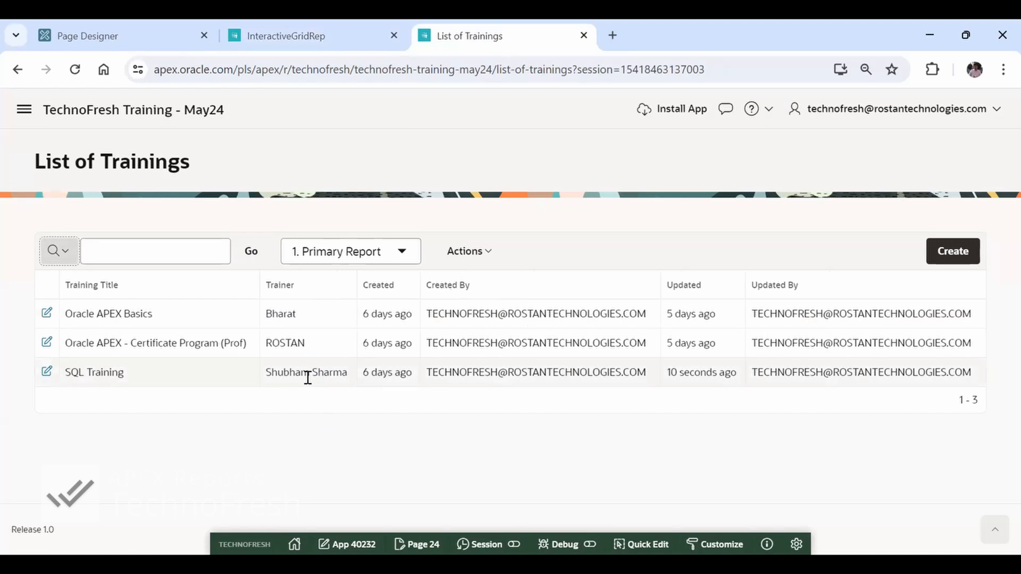
key("ctrl+shift+Tab")
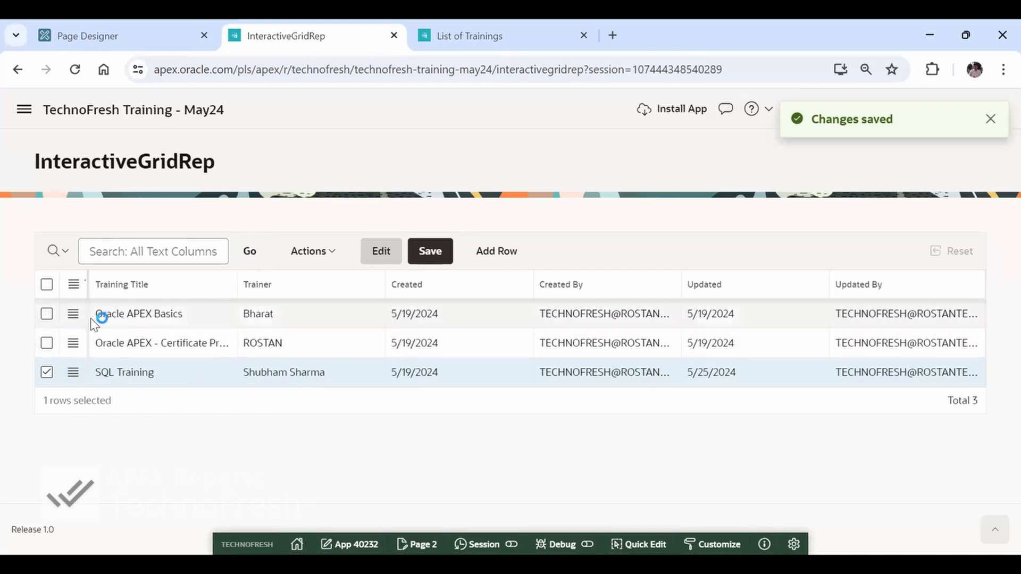
- Duplicate the Oracle APEX Basics row, retitle the copy Oracle APEX Basics2, and add the surname to its trainer
left_click(73, 314)
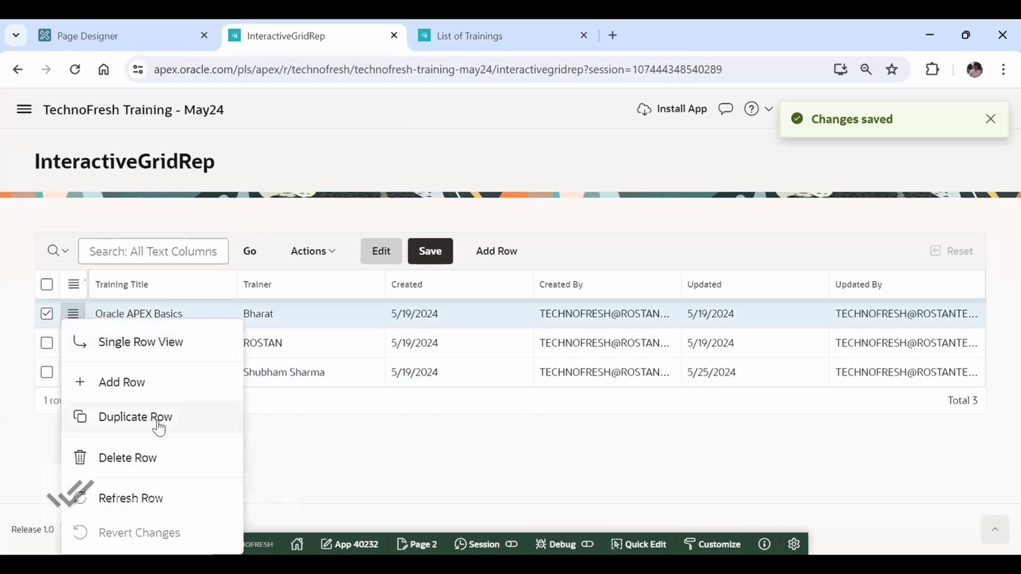
left_click(158, 418)
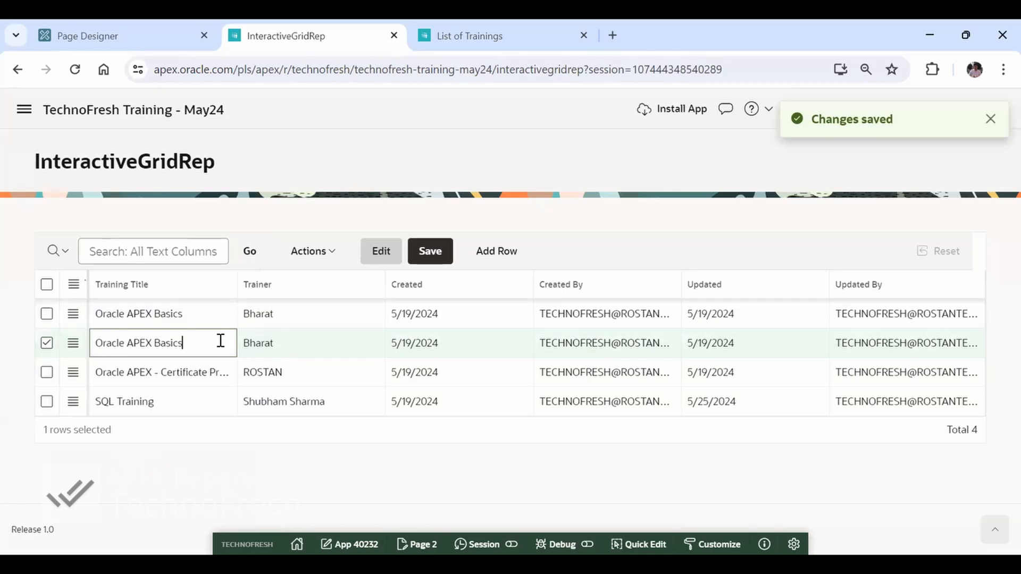
type("2")
left_click(281, 342)
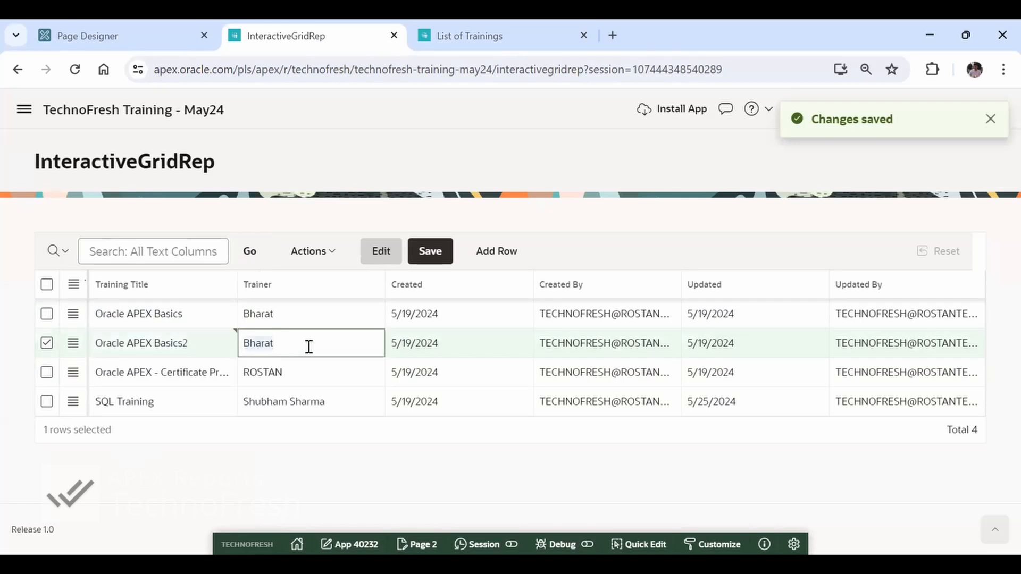
type("Bhatia")
key("Tab")
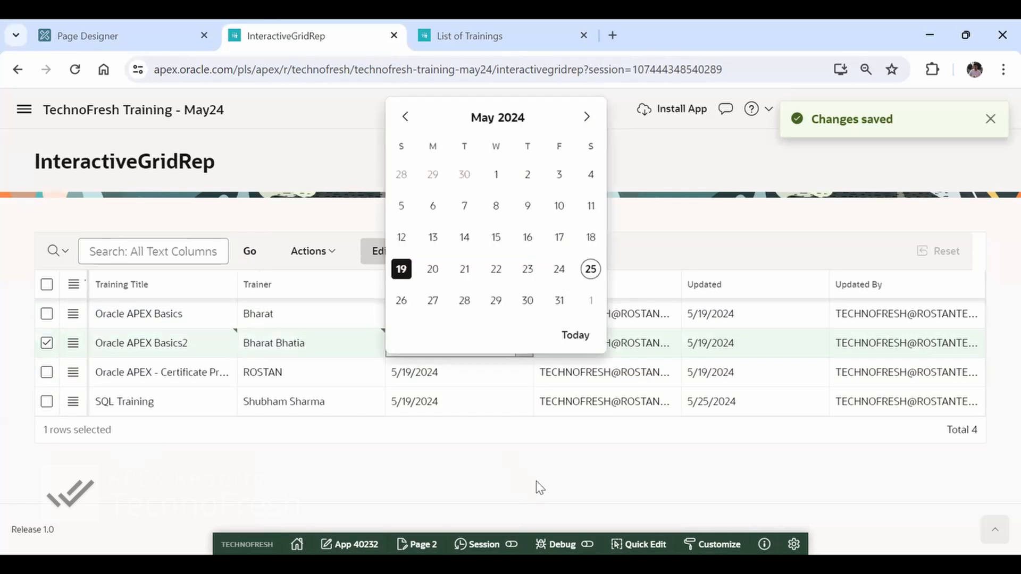
left_click(590, 449)
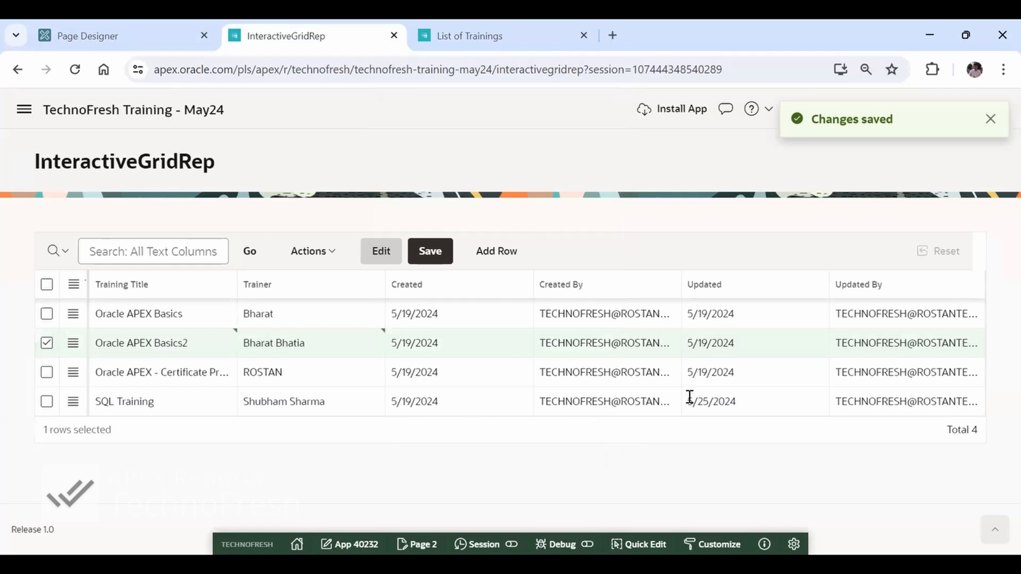
- Set the Updated date of the Oracle APEX Basics2 row to today, 5/25/2024, and save the grid
left_click(759, 343)
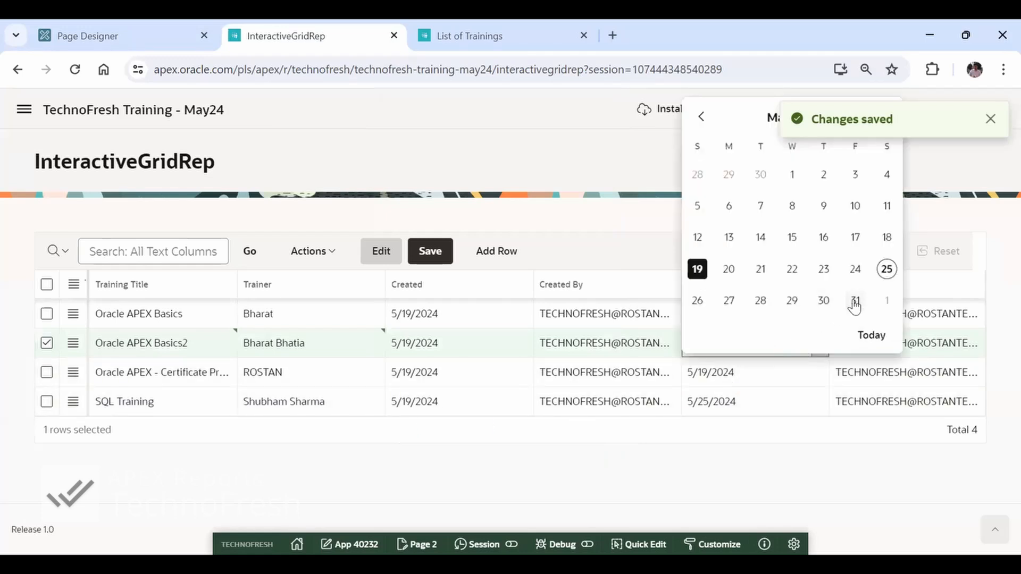
left_click(871, 335)
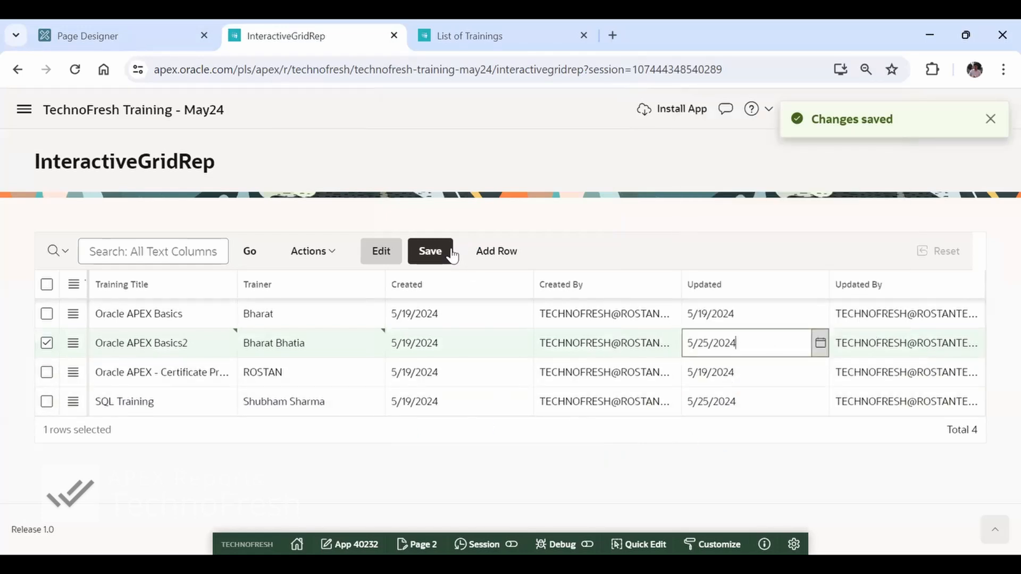
left_click(431, 254)
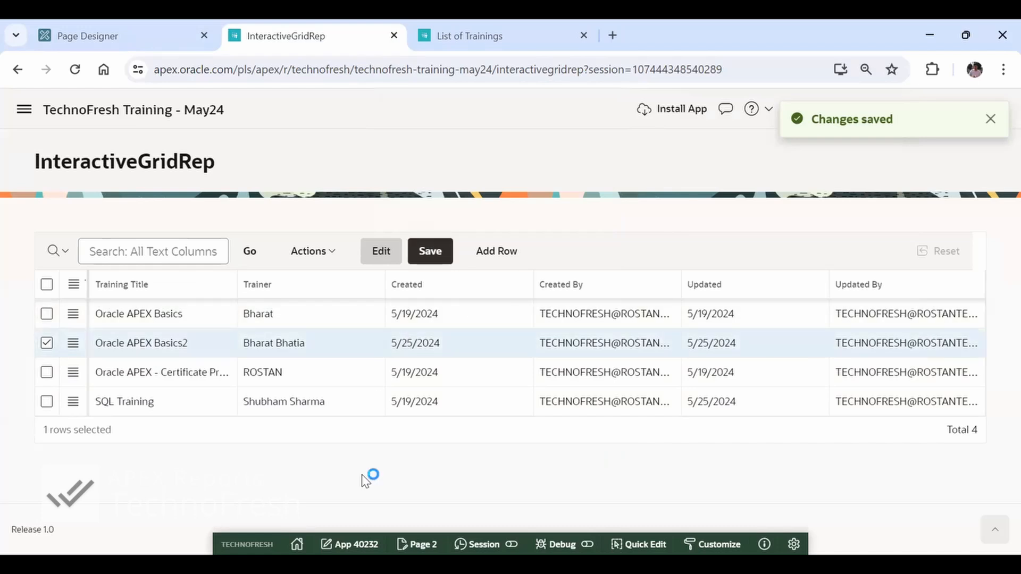
- Add a new row below SQL Training with the training title TechnoFresh, and enter the trainer's first name
left_click(167, 409)
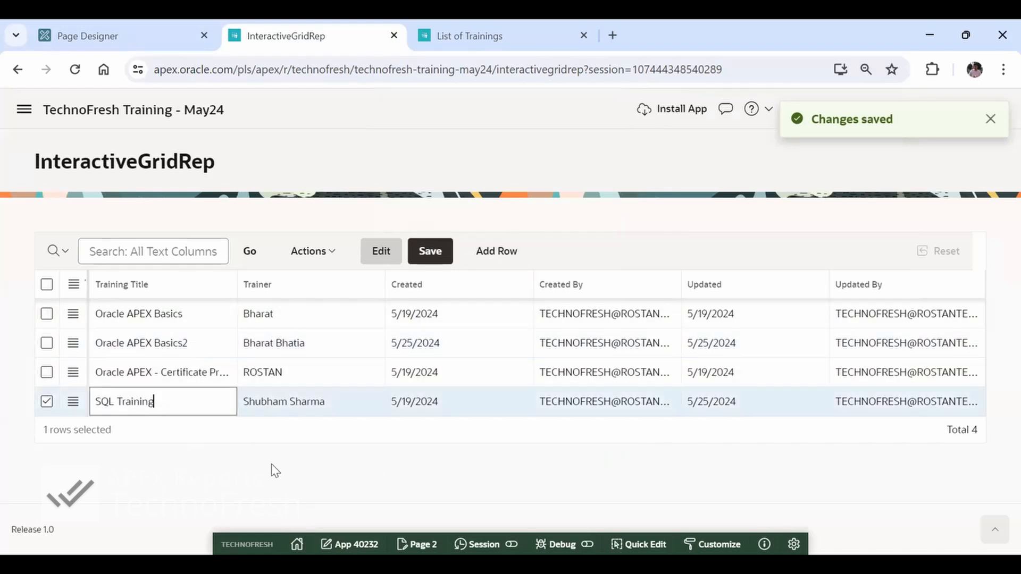
left_click(504, 255)
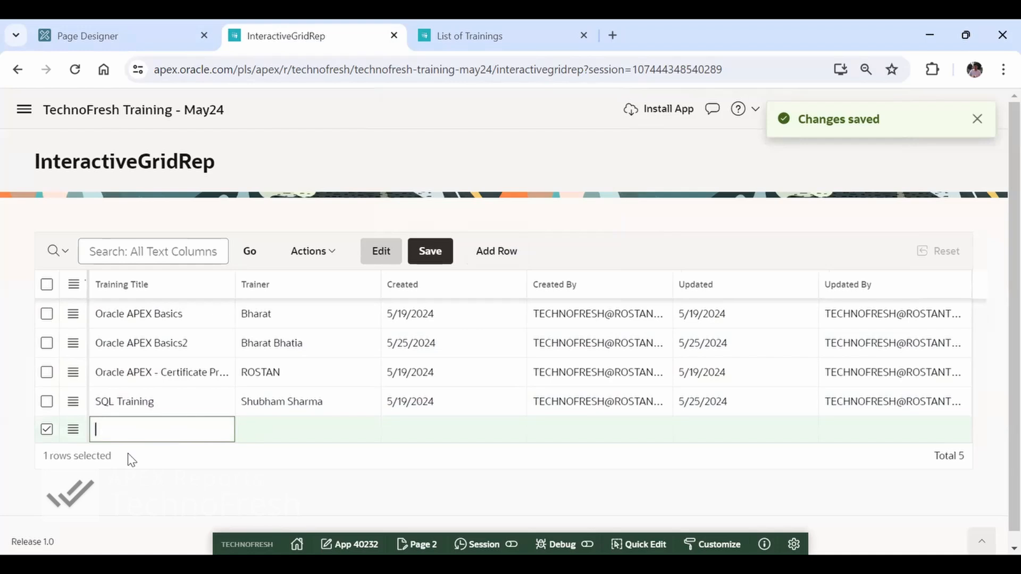
type("TechnoFresh")
key("Tab")
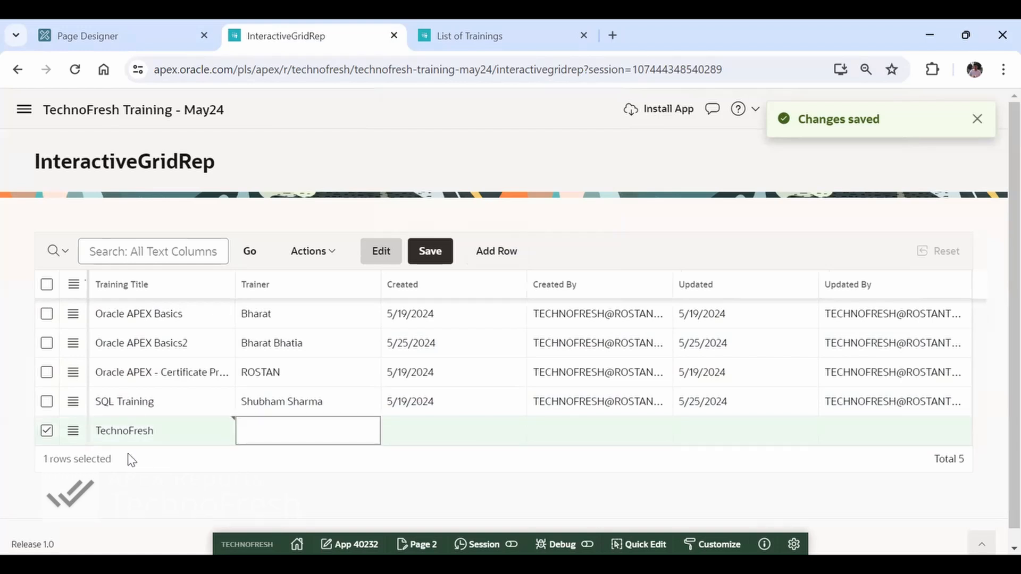
type("Harsha")
key("Tab")
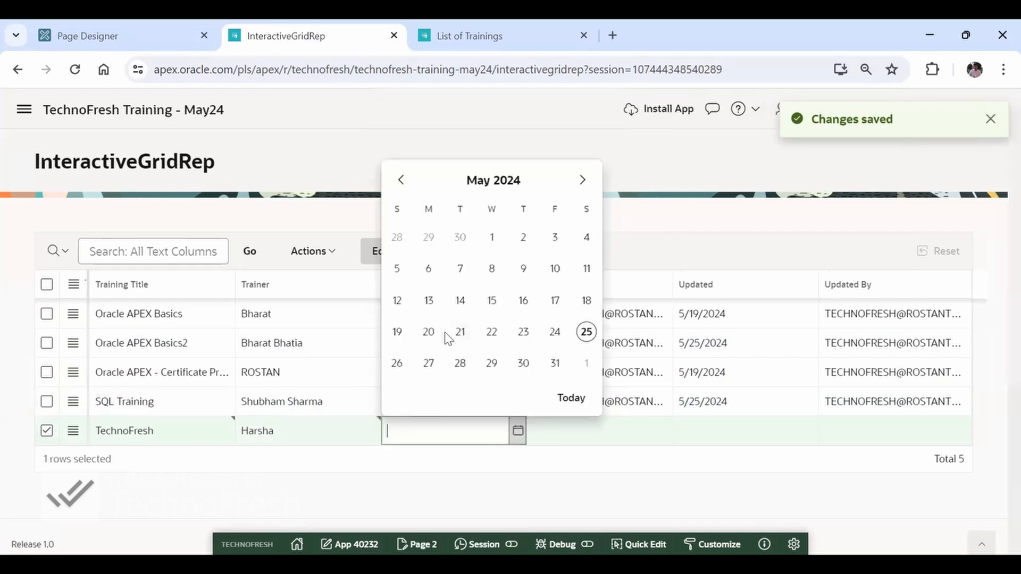
- Set the TechnoFresh row's Created date to 5/24/2024 and Updated date to 5/25/2024, leave Created By empty, and save the grid
left_click(554, 334)
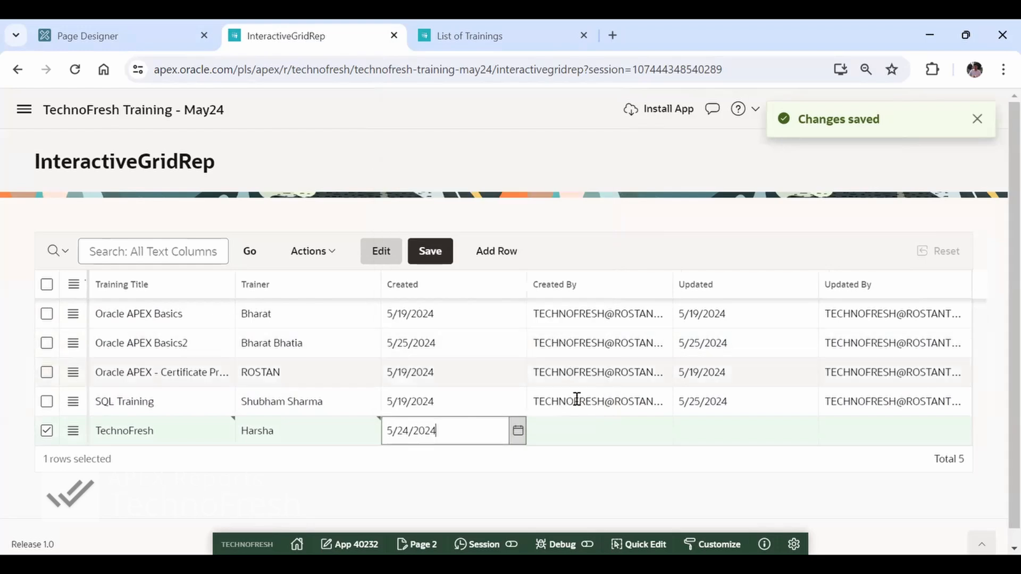
left_click(580, 433)
left_click(679, 431)
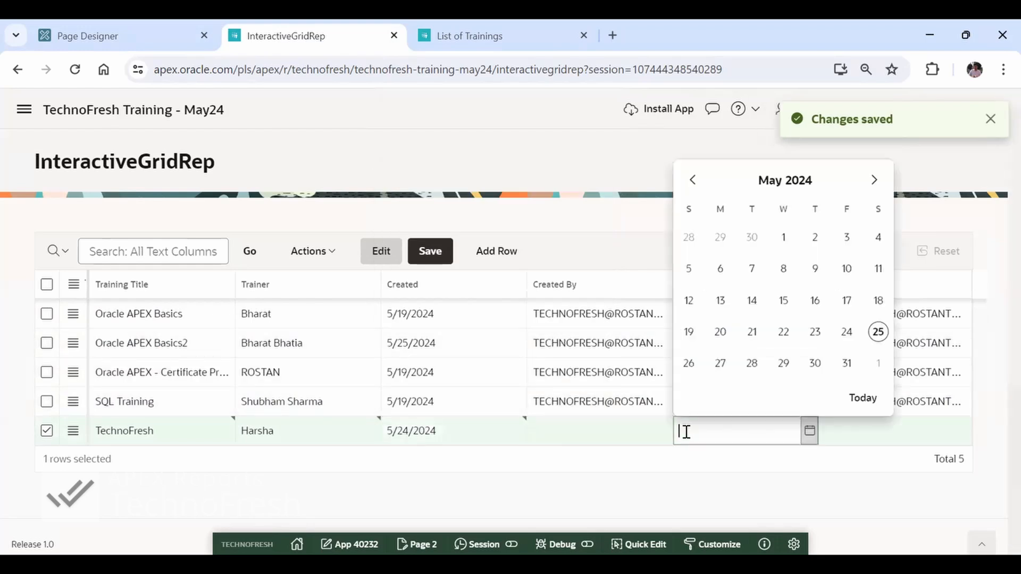
left_click(862, 399)
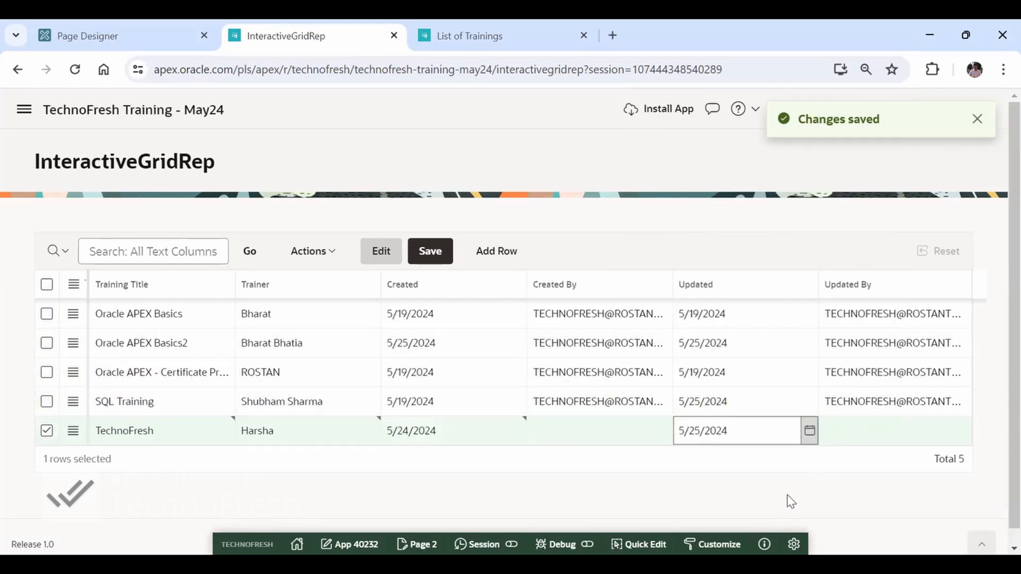
left_click(604, 440)
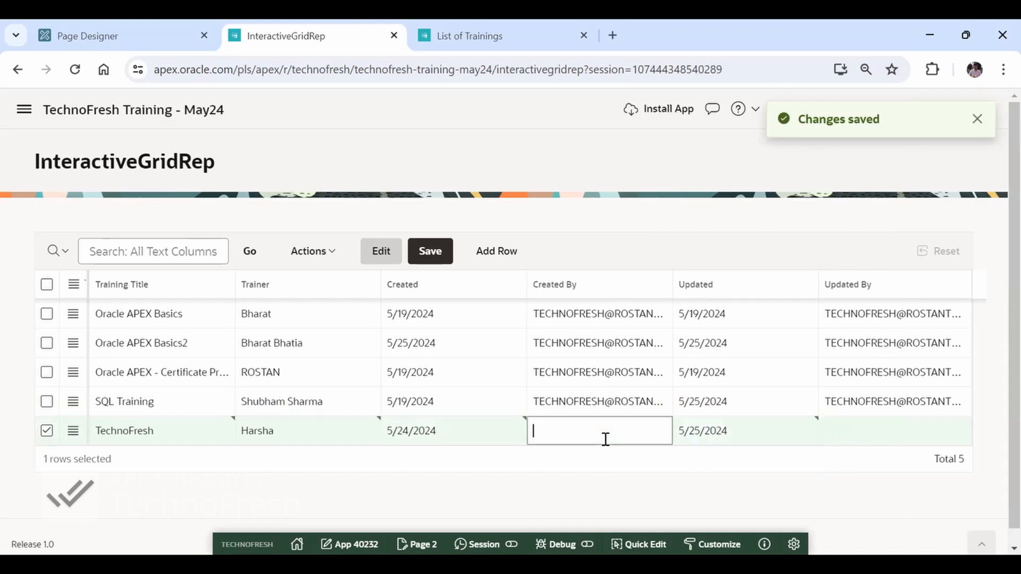
left_click(432, 254)
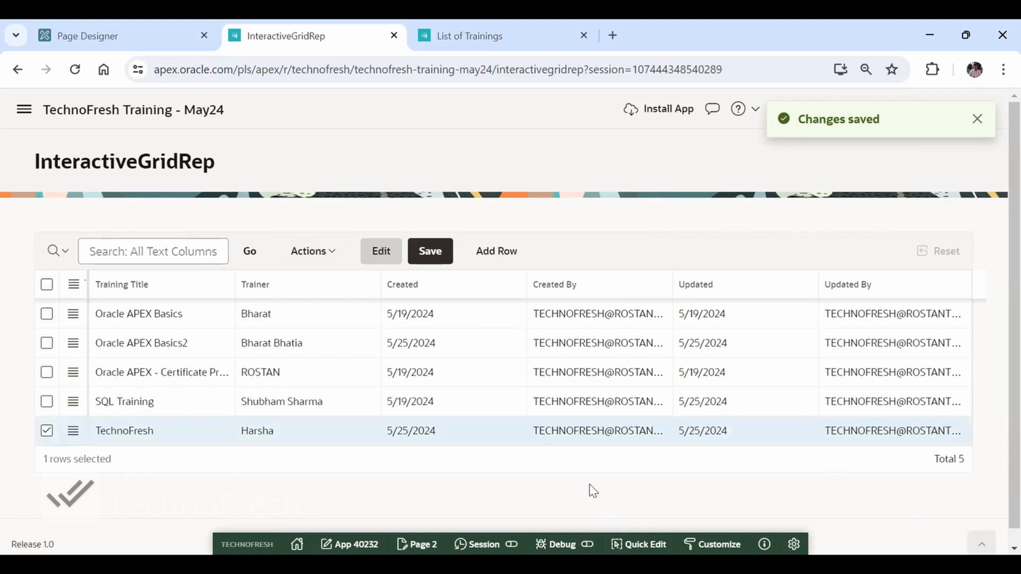
- Refresh the List of Trainings report and compare its rows with the InteractiveGridRep page and the region's edit settings in Page Designer
key("ctrl+Tab")
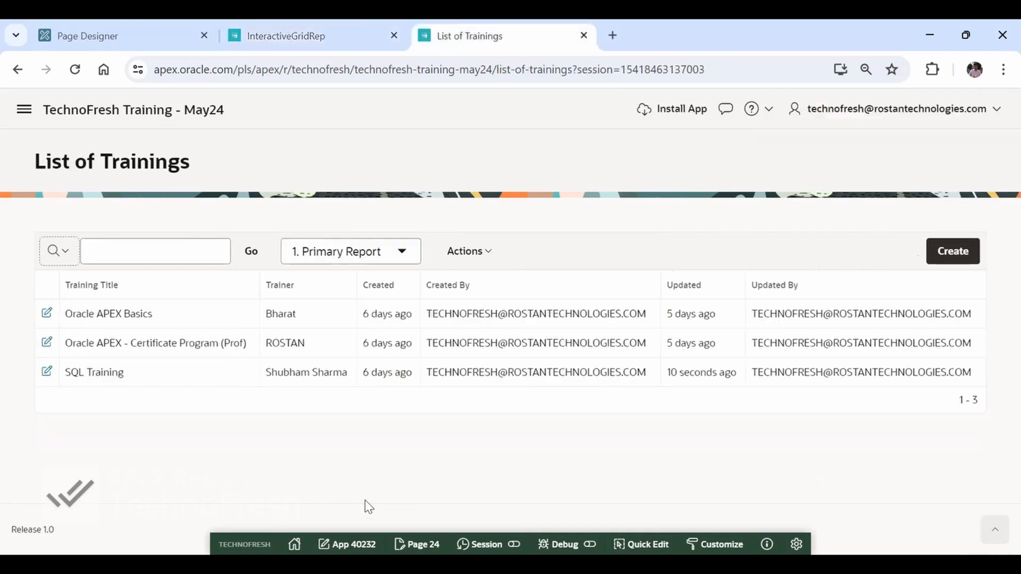
left_click(255, 254)
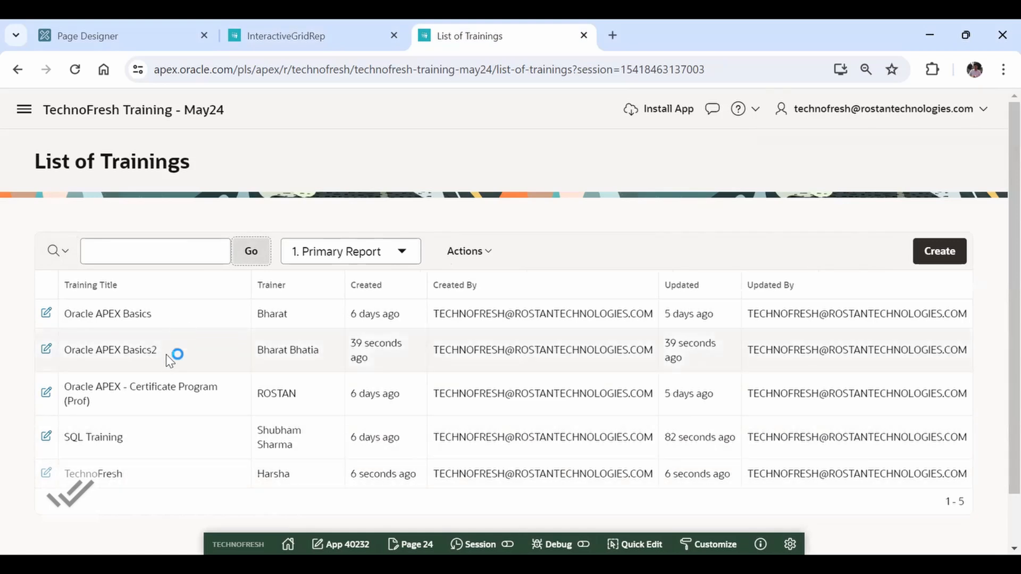
key("ctrl+shift+Tab")
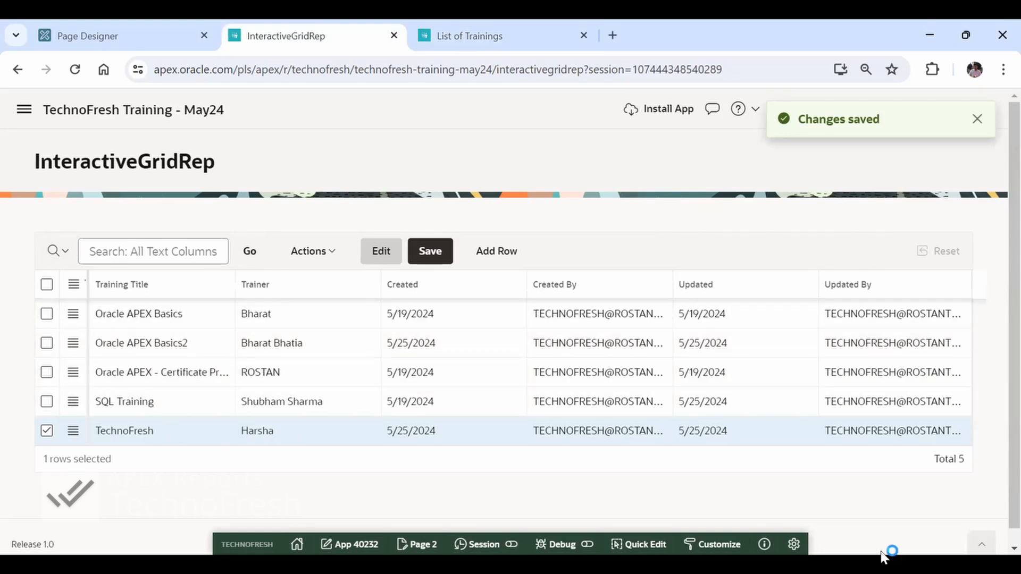
key("ctrl+Tab")
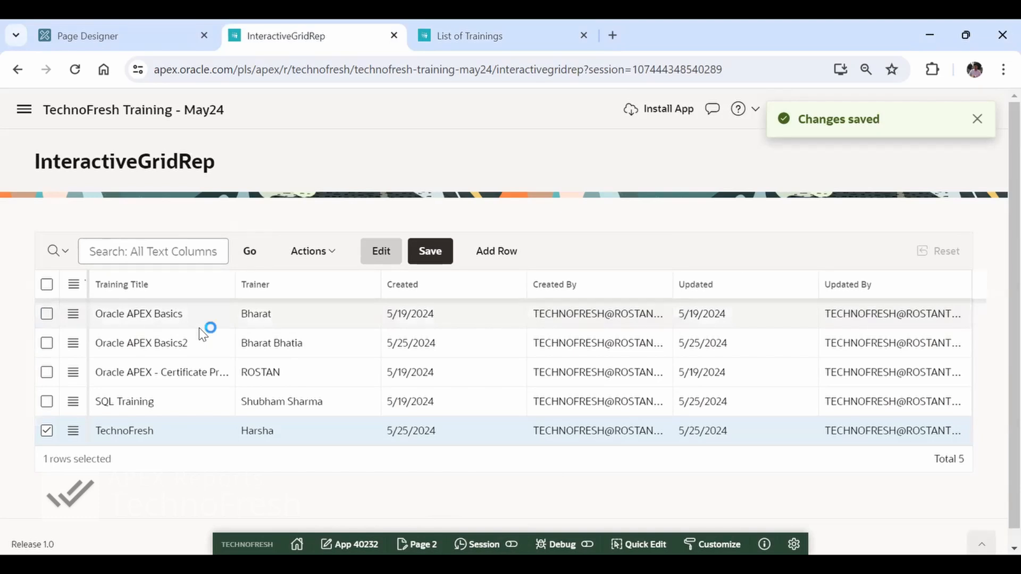
key("ctrl+shift+Tab")
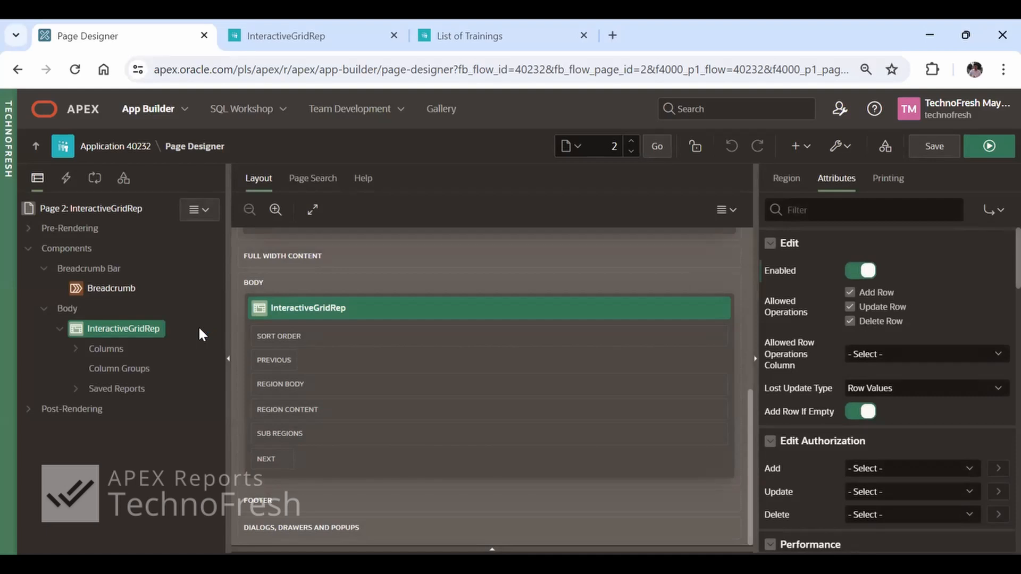
key("ctrl+Tab")
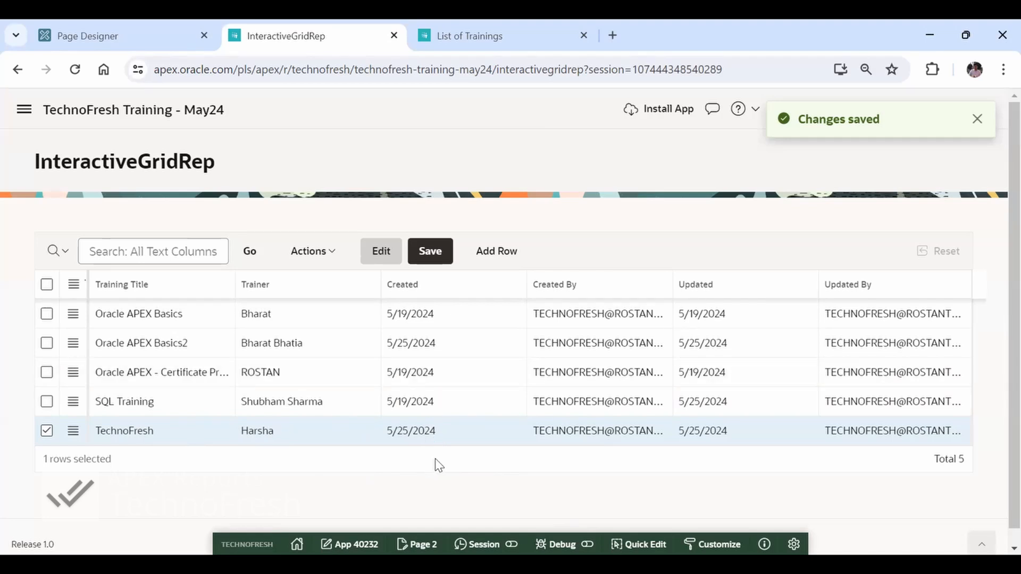
- In Page Designer, change the source type of the InteractiveGridRep region to SQL Query
key("ctrl+shift+Tab")
left_click(129, 332)
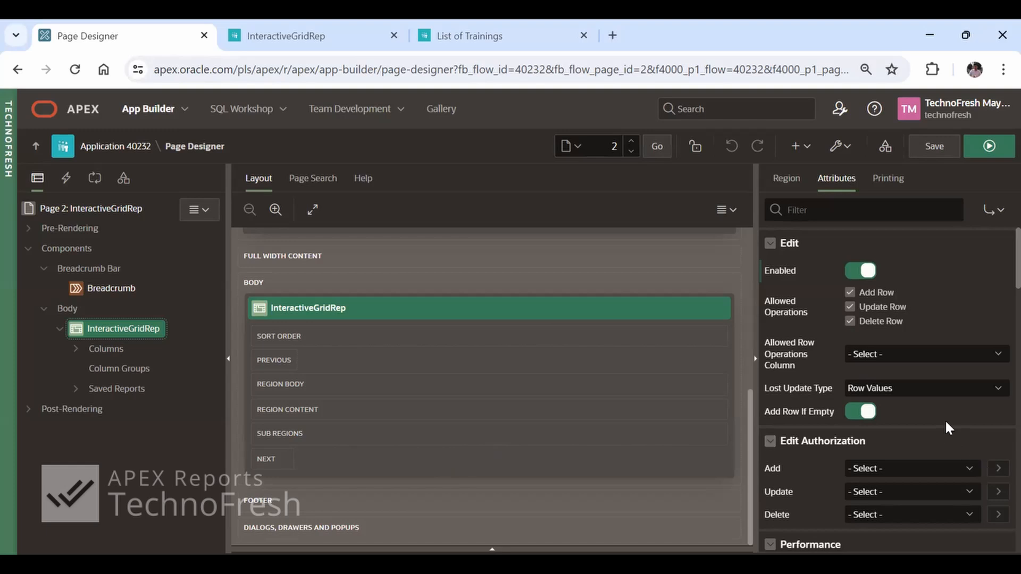
scroll(944, 420, "down", 3)
scroll(952, 423, "up", 2)
left_click(786, 179)
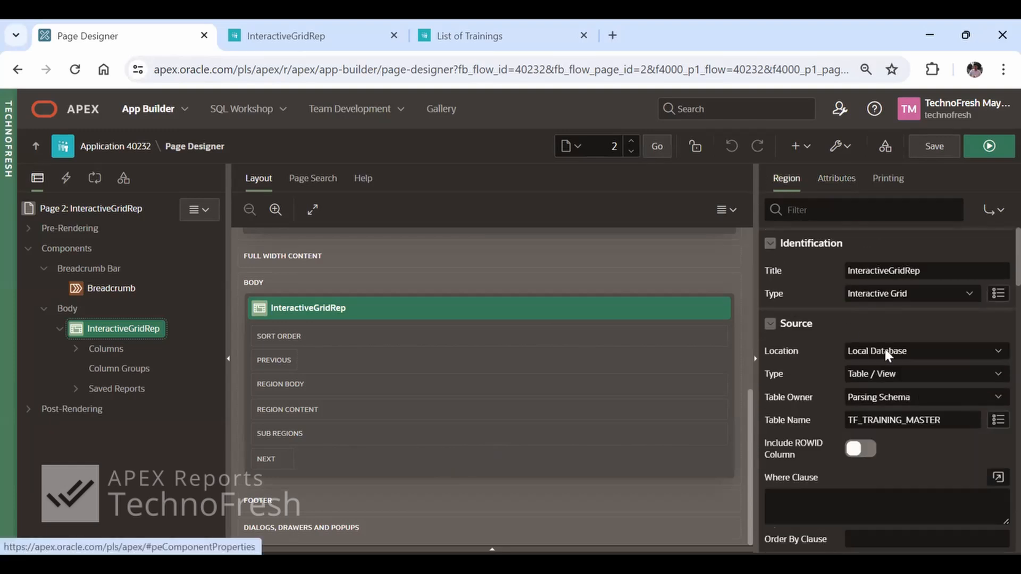
left_click(927, 373)
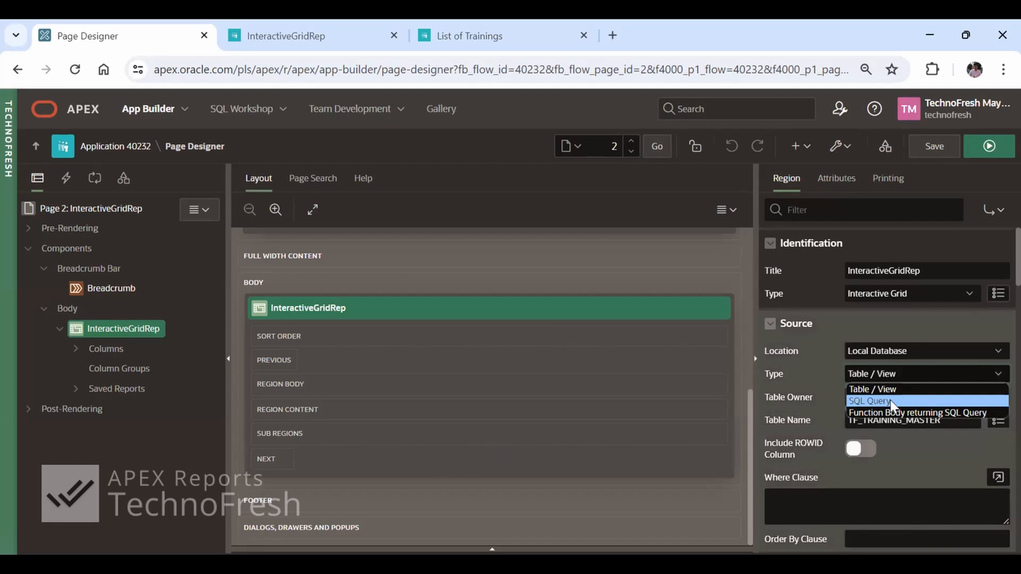
left_click(890, 400)
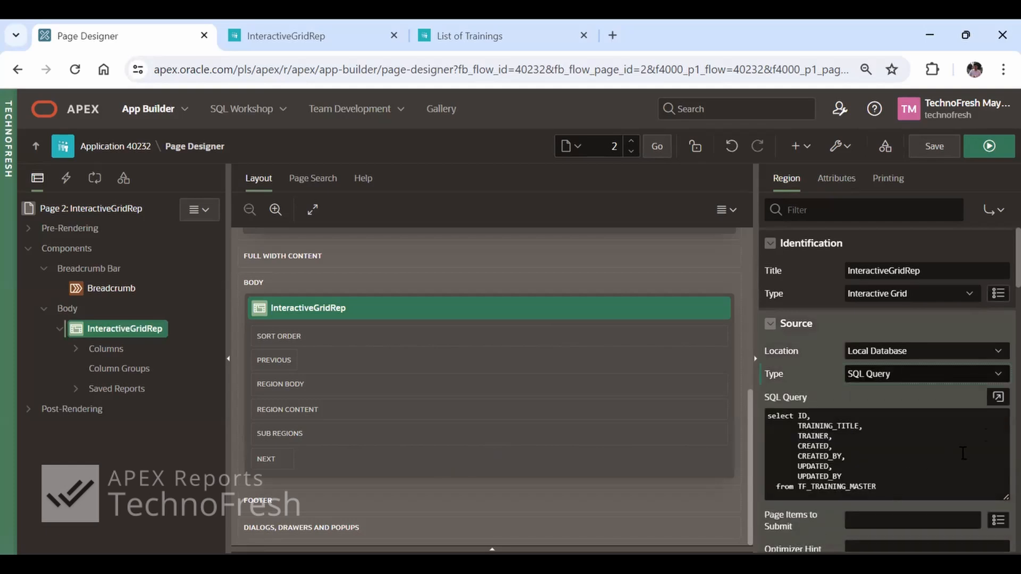
- Open the InteractiveGridRep SQL query in the code editor and add an empty decode() expression aliased update_me after UPDATED_BY
left_click(998, 400)
left_click(414, 256)
type(",")
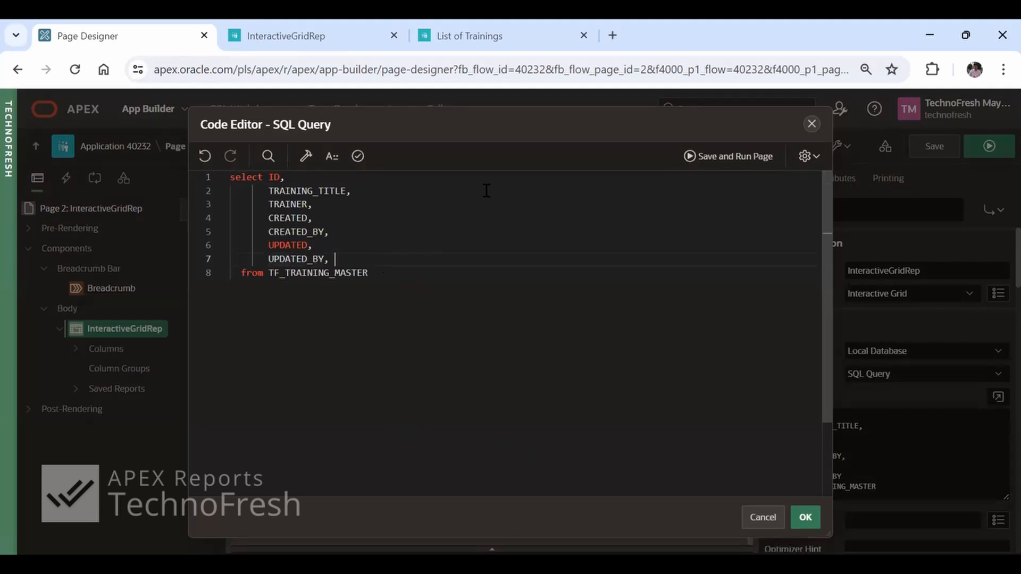
type(" decode(")
key("Right")
type("update_me")
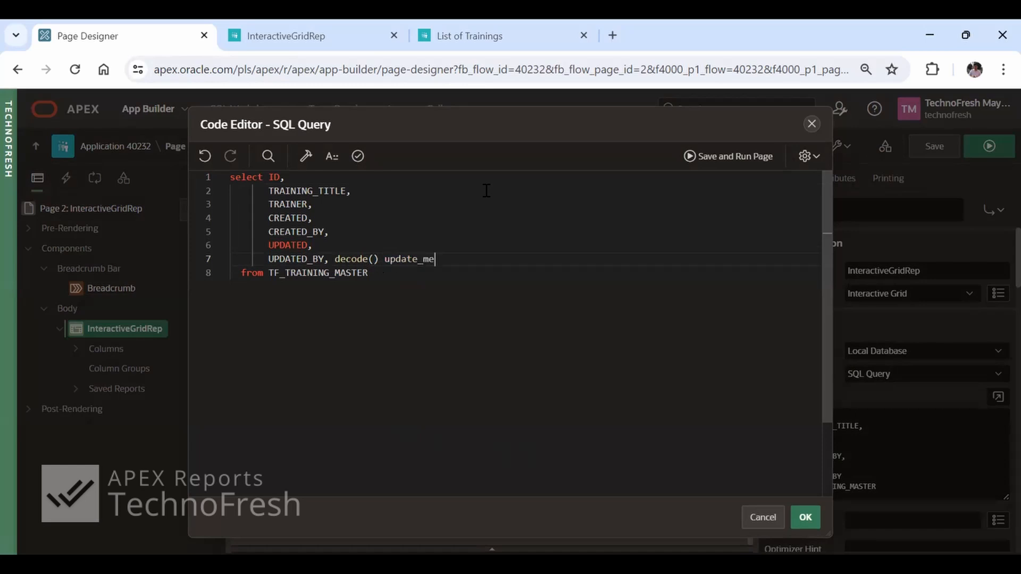
- Copy the CREATED column name and enter trunc(CREATED) followed by a comma as the first argument of decode
key("Left")
key("Left")
key("Left")
key("Left")
key("Left")
key("Left")
key("Left")
key("Left")
key("Left")
key("Left")
key("Left")
key("Up")
key("Up")
key("Up")
key("Left")
key("ctrl+shift+Left")
key("ctrl+c")
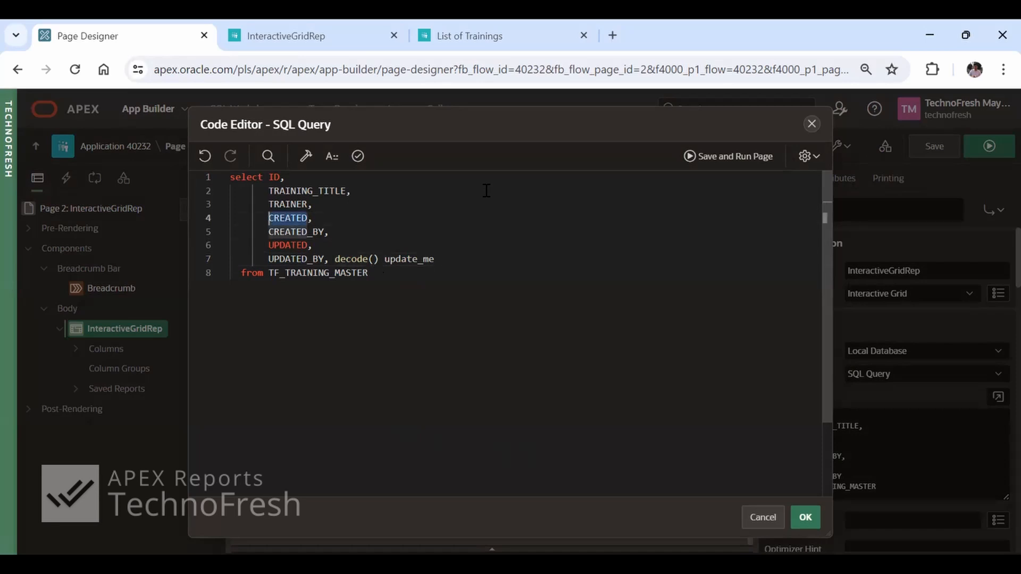
key("Down")
key("Down")
key("Down")
key("Right")
key("Right")
key("Right")
key("Right")
key("Right")
key("Right")
key("Right")
key("Right")
key("Right")
key("Right")
key("Right")
key("Right")
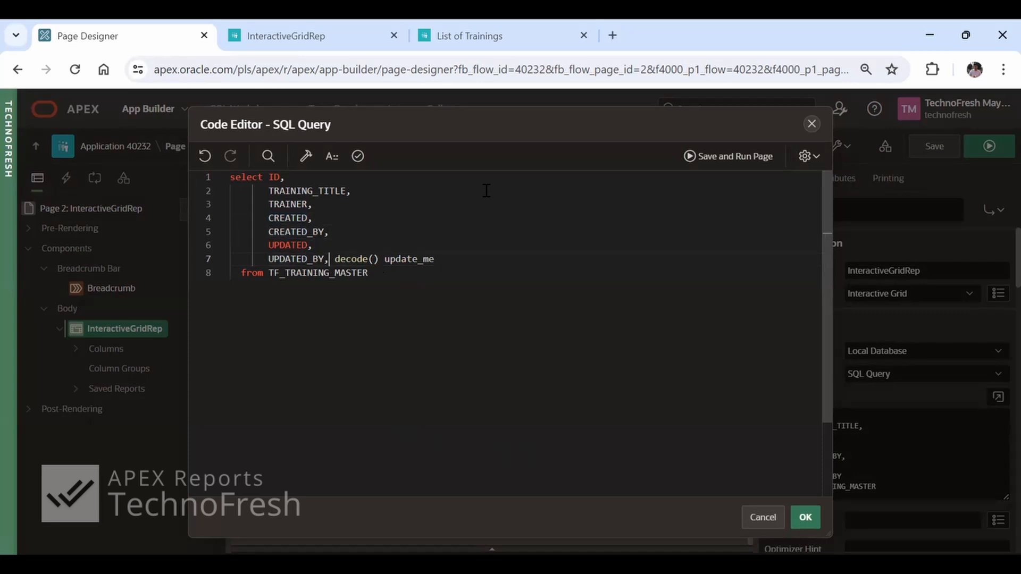
type("trunc(")
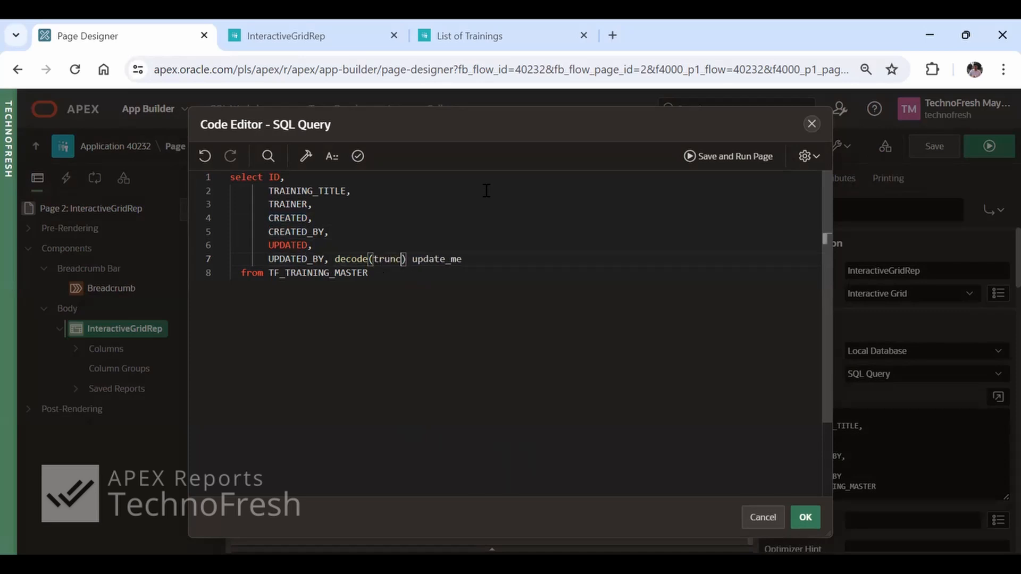
key("ctrl+v")
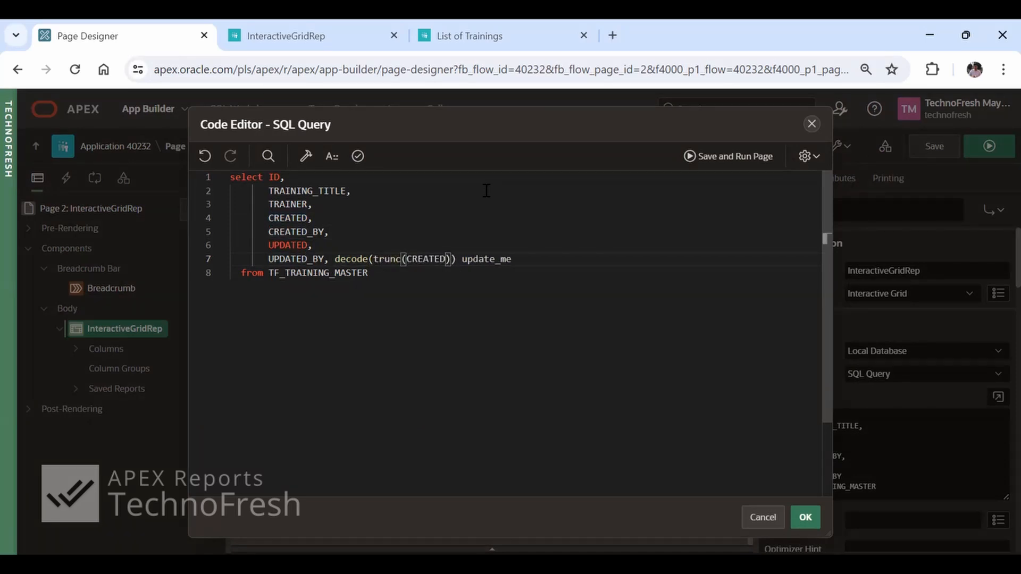
key("Right")
type(",")
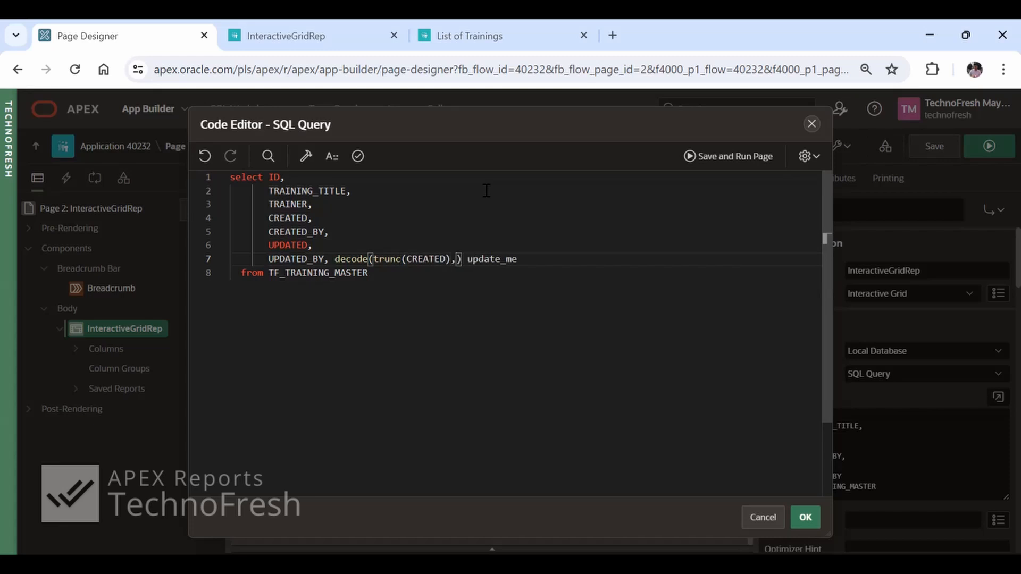
- Complete the decode arguments with trun(sysdate),'U','N' and accept the query
type("trun(sysdate)")
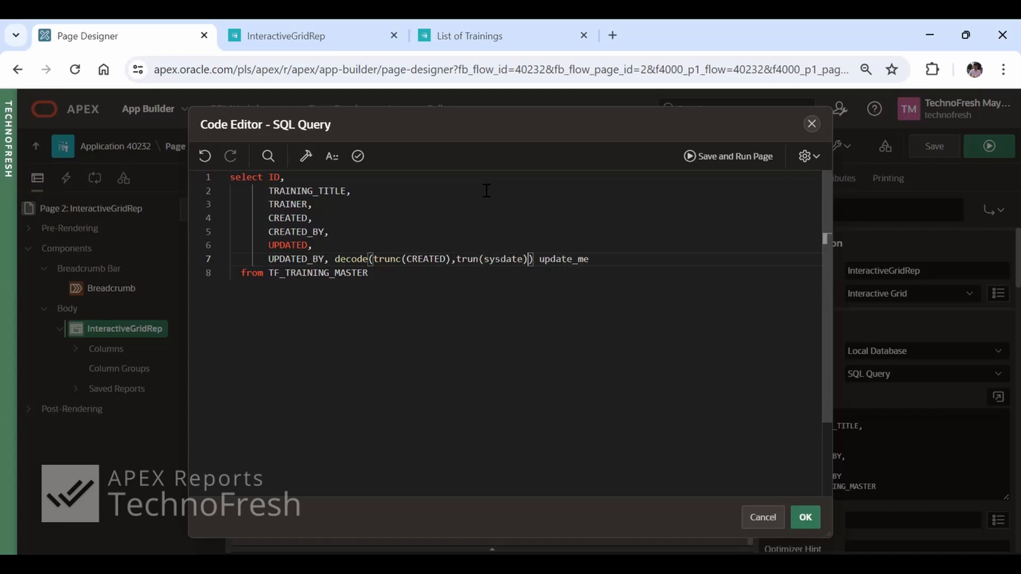
type(",'Y")
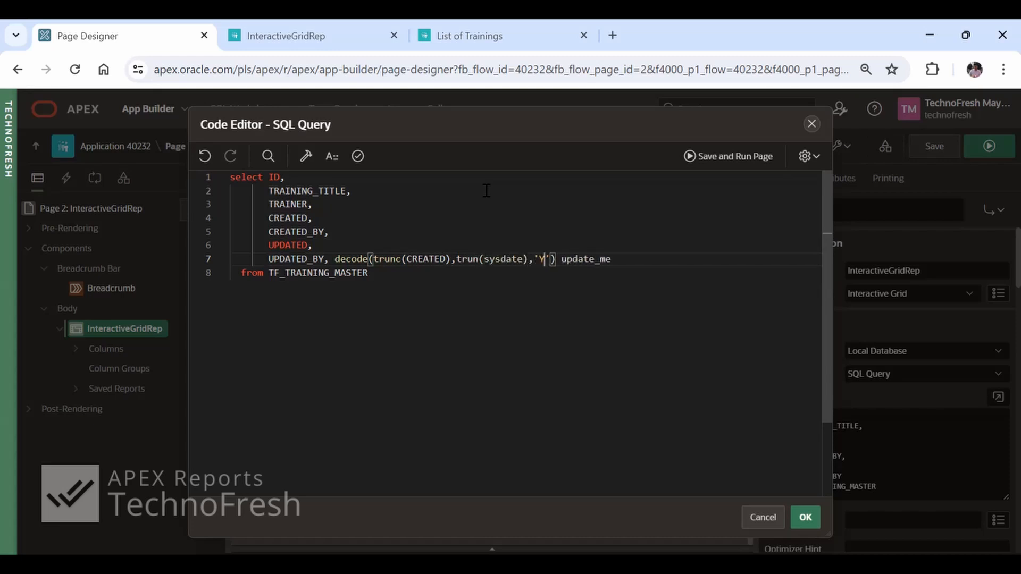
key("BackSpace")
type("U',''")
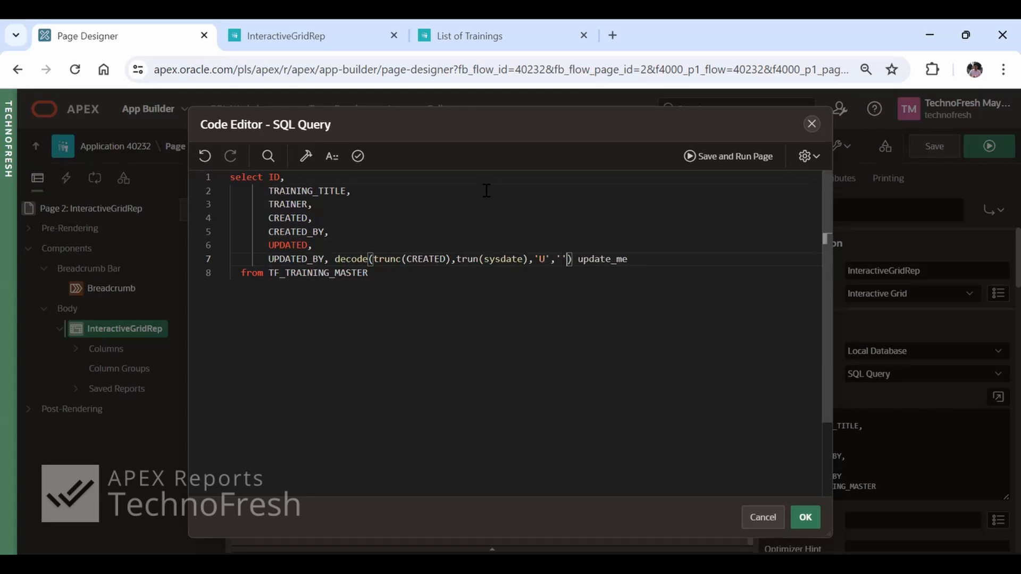
key("Home")
key("Home")
key("Left")
key("Left")
key("Left")
key("Left")
key("Left")
key("Left")
key("Left")
key("Left")
key("Left")
key("Left")
key("Left")
key("Left")
key("Left")
key("Left")
key("Left")
key("Right")
key("Right")
key("Right")
type("N")
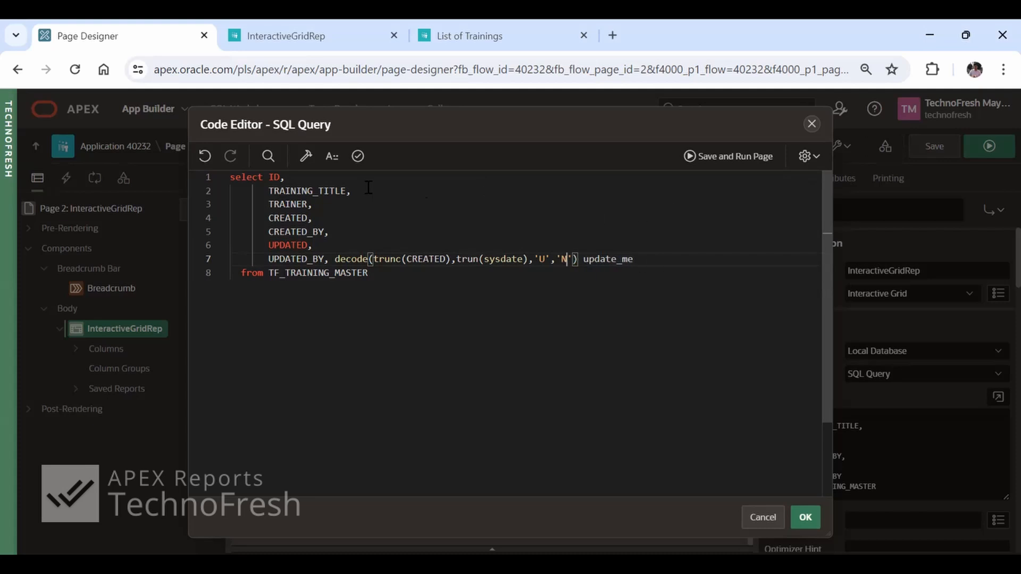
left_click(805, 520)
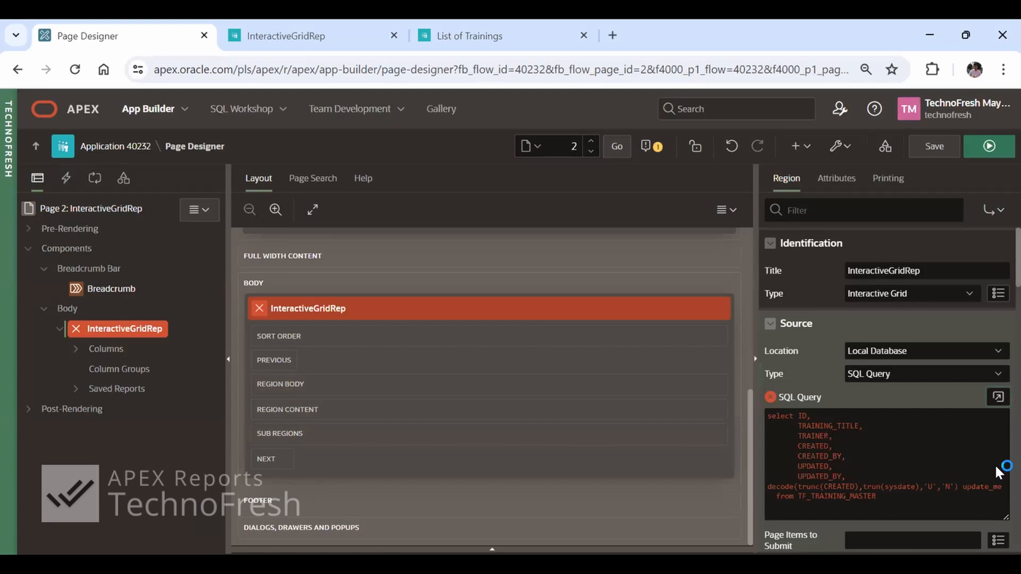
- Reopen the SQL query in the code editor, add a second closing parenthesis after 'N', and validate the code
left_click(998, 398)
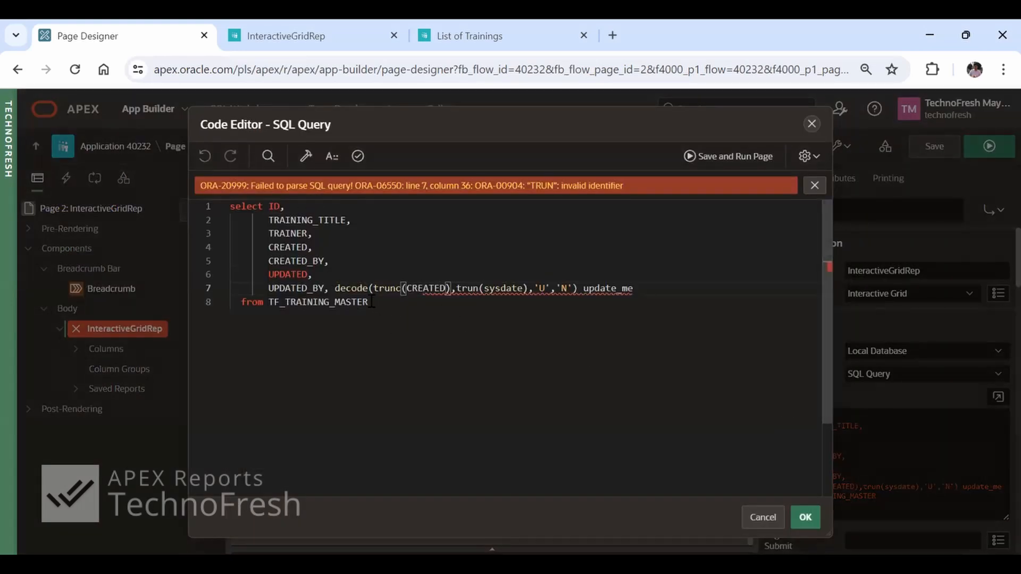
left_click(659, 292)
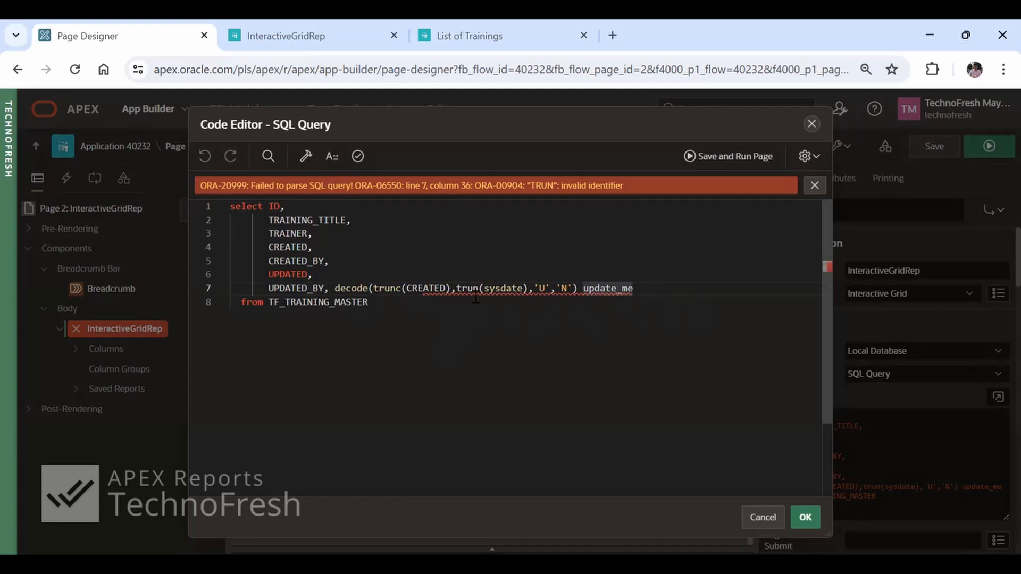
left_click(577, 291)
type(")")
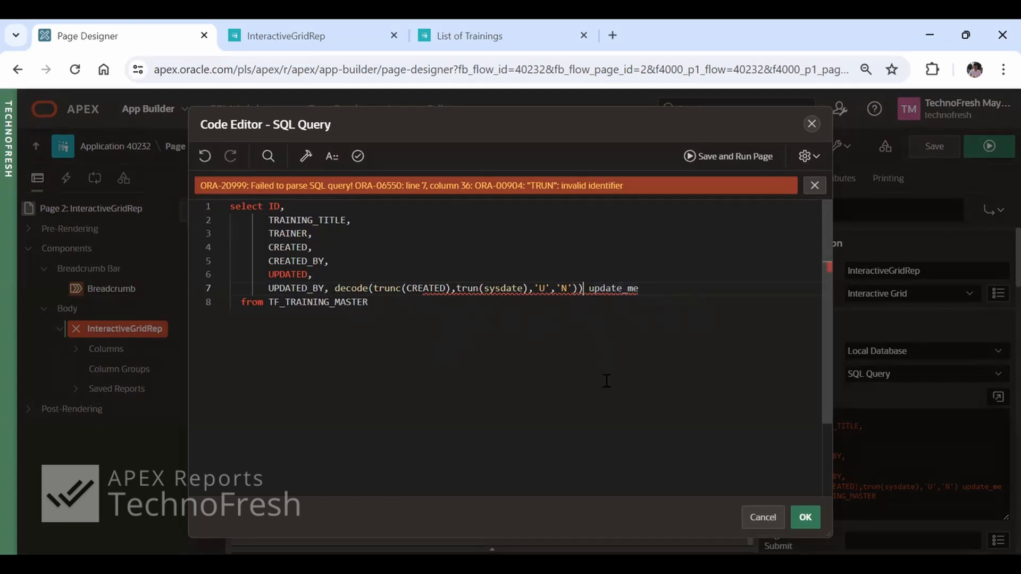
left_click(358, 156)
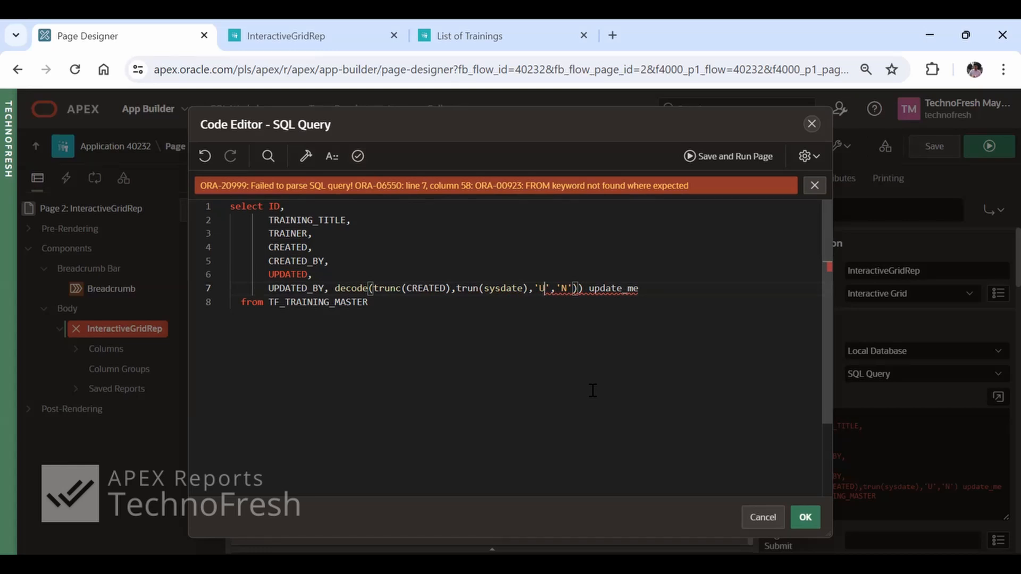
- Correct the function name trun to trunc before (sysdate) and validate the query again
key("Left")
key("Left")
key("Left")
key("Left")
key("Left")
key("Left")
key("Left")
key("Left")
key("Left")
key("Left")
key("Left")
key("Left")
type("c")
left_click(358, 157)
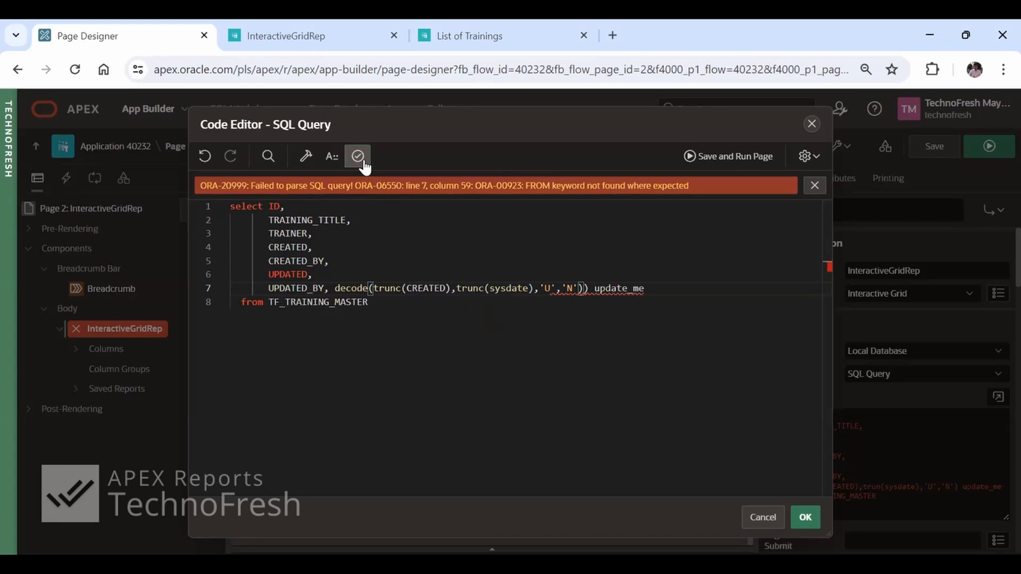
- Remove the extra closing parenthesis before update_me, validate the query, and accept it
left_click(329, 289)
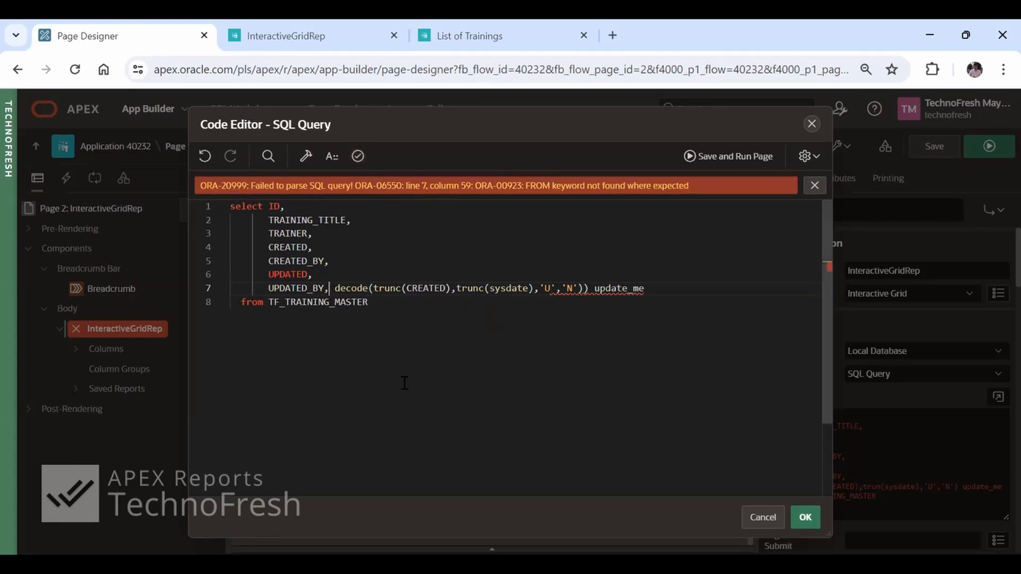
key("Right")
key("Right")
key("Right")
key("Right")
key("Right")
key("Right")
key("Right")
key("Right")
key("Right")
key("Right")
key("Right")
key("Right")
key("Right")
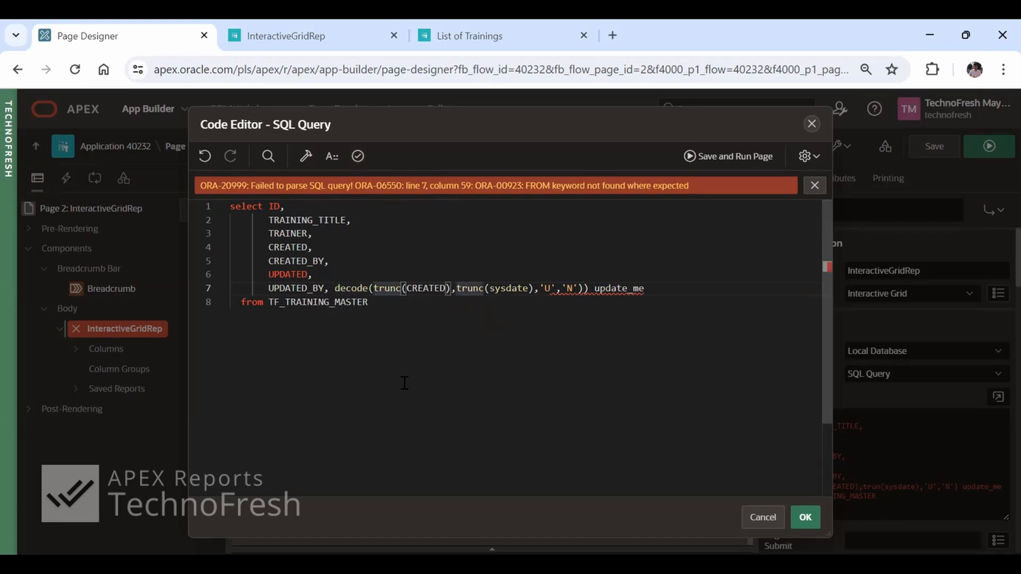
key("Right")
key("Right")
key("Right")
key("Right")
key("Right")
key("Right")
key("Right")
key("Right")
key("Right")
key("Right")
key("Right")
key("Right")
key("Right")
key("Right")
key("Right")
key("Right")
key("Right")
key("Right")
key("Right")
key("Right")
key("Right")
key("Right")
key("Right")
key("Right")
key("Right")
key("Right")
key("Right")
key("Right")
key("Right")
key("Right")
key("Right")
key("Right")
key("Right")
key("Right")
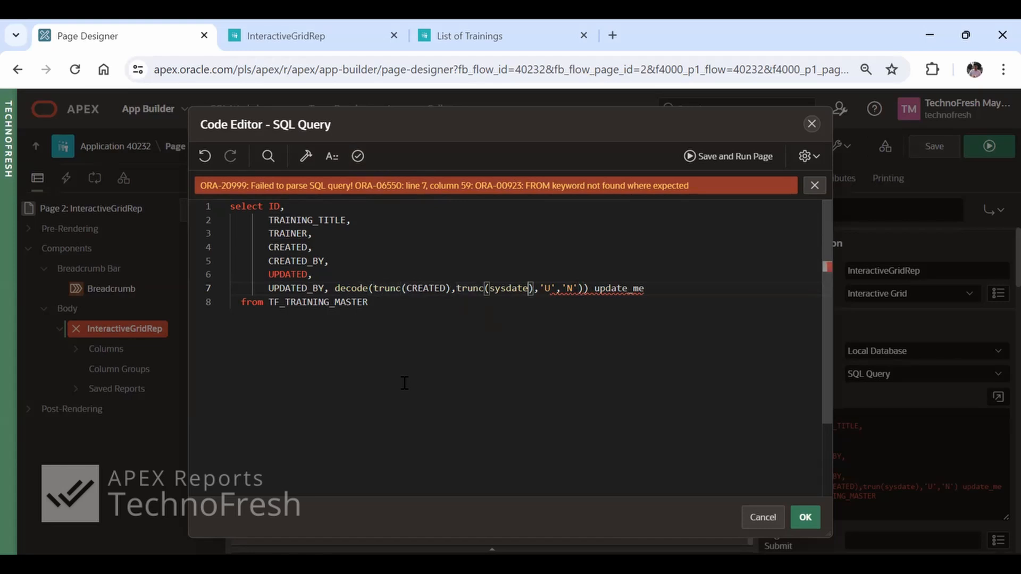
key("BackSpace")
left_click(358, 157)
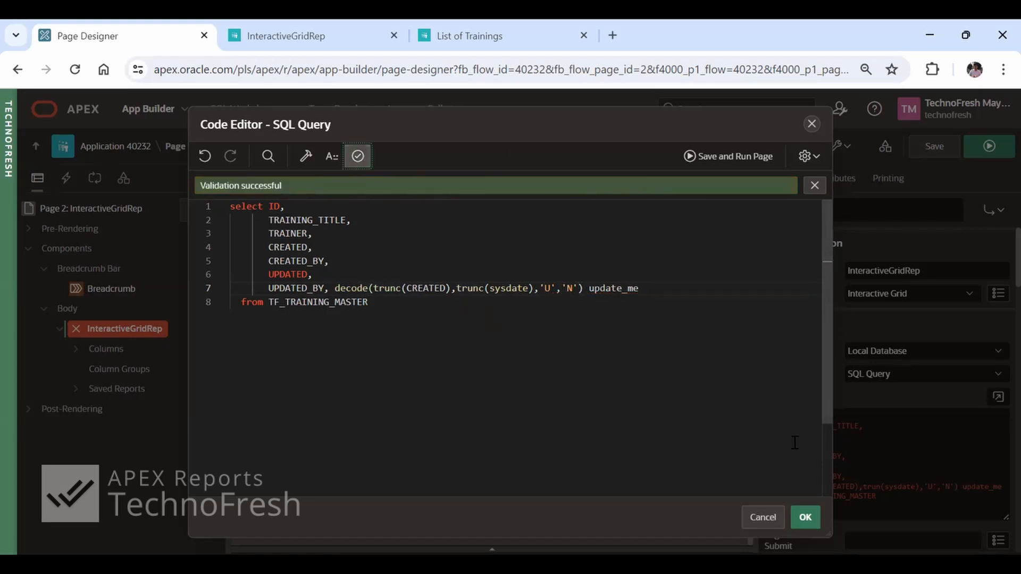
left_click(804, 522)
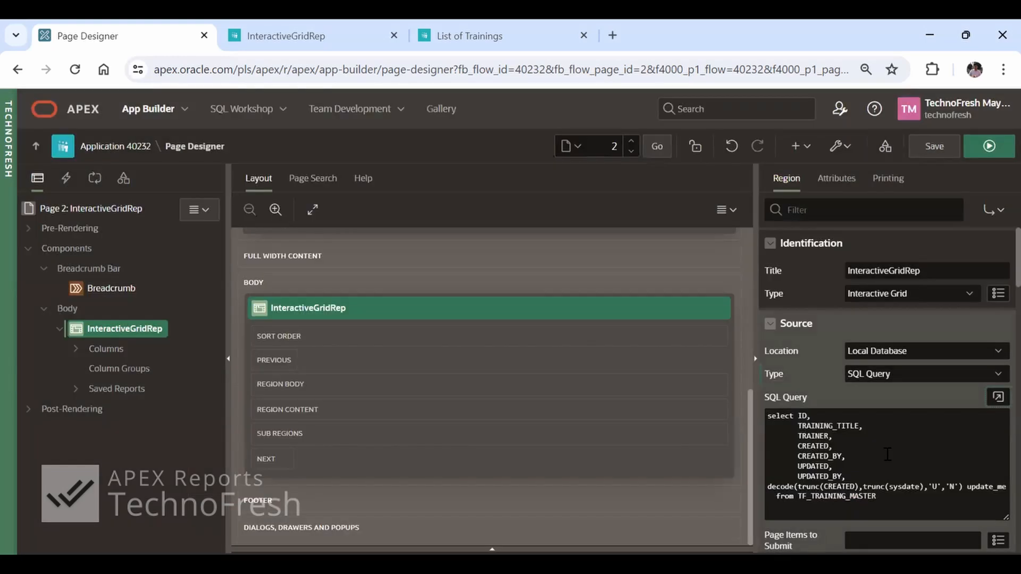
- Set the Allowed Row Operations Column in the InteractiveGridRep region's edit attributes to UPDATE_ME
left_click(837, 179)
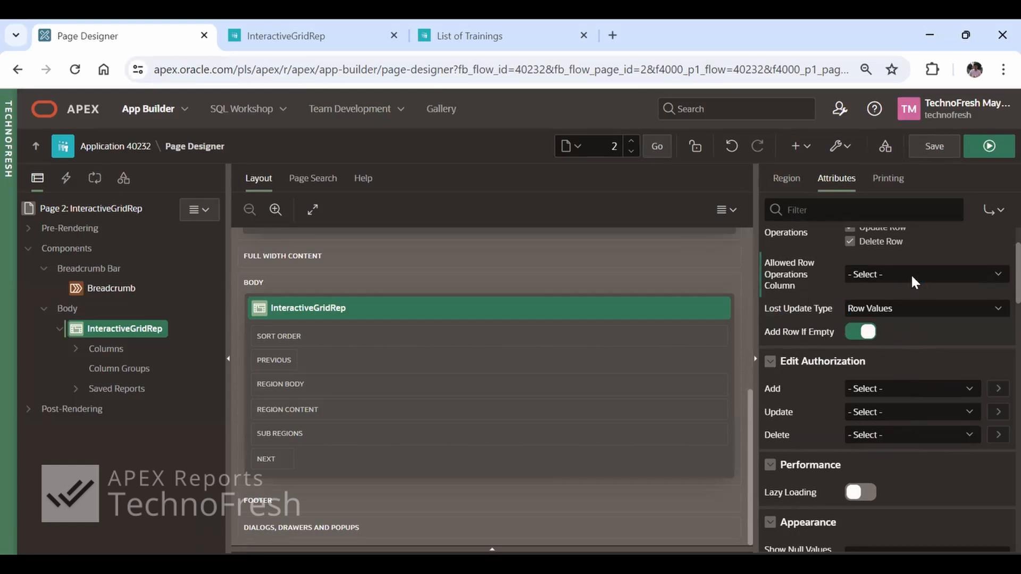
scroll(913, 292, "up", 2)
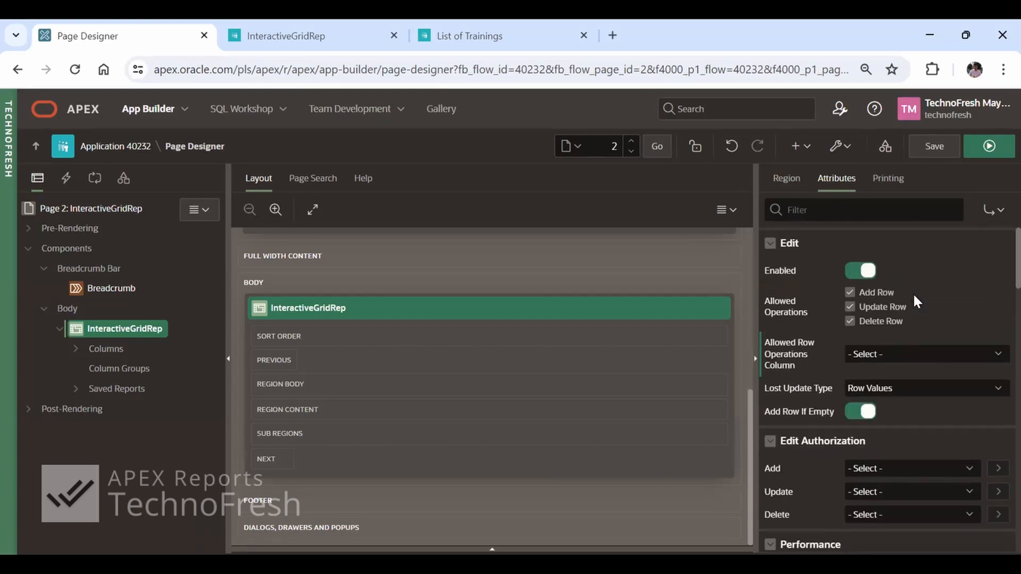
left_click(903, 356)
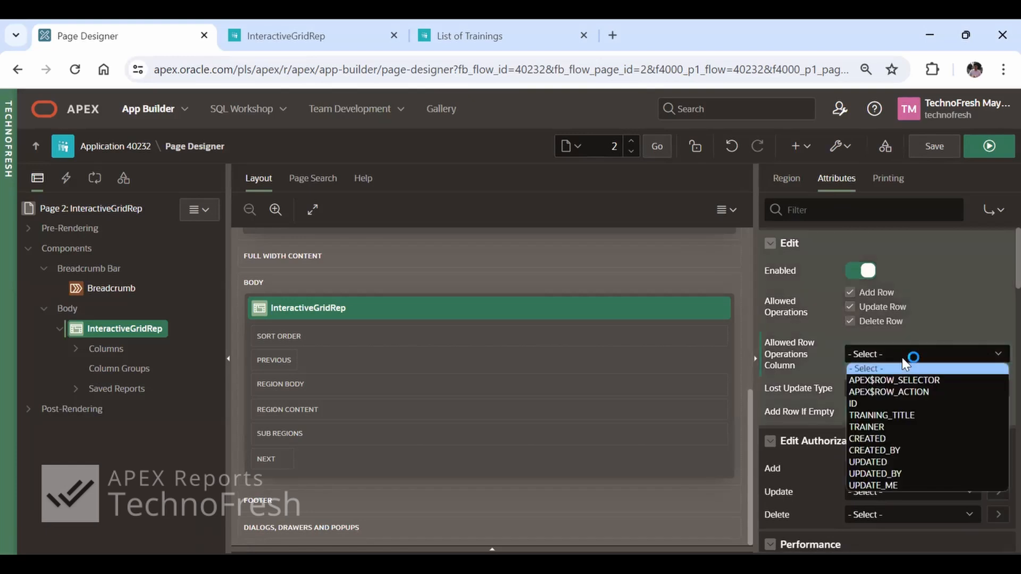
left_click(903, 361)
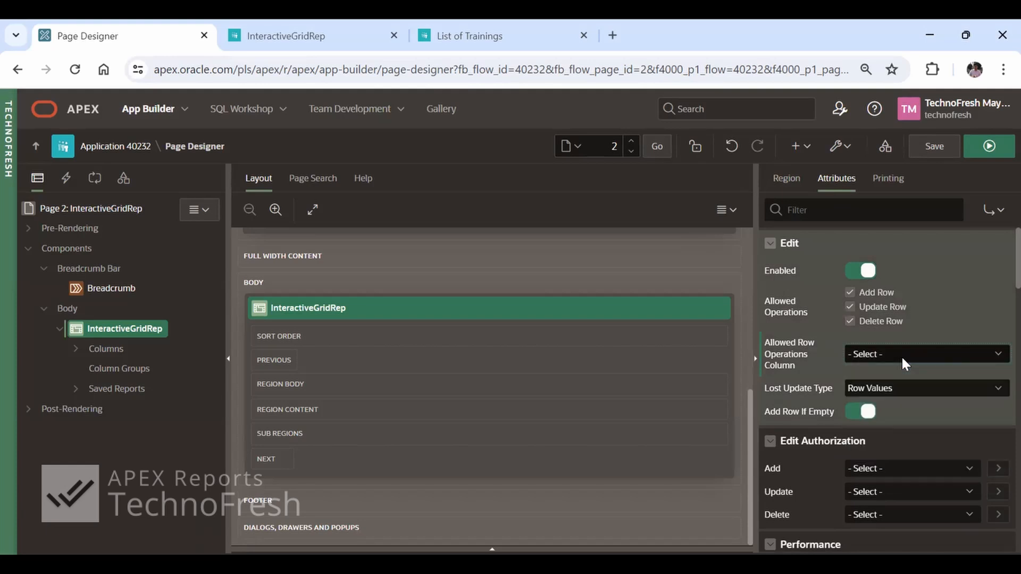
left_click(790, 178)
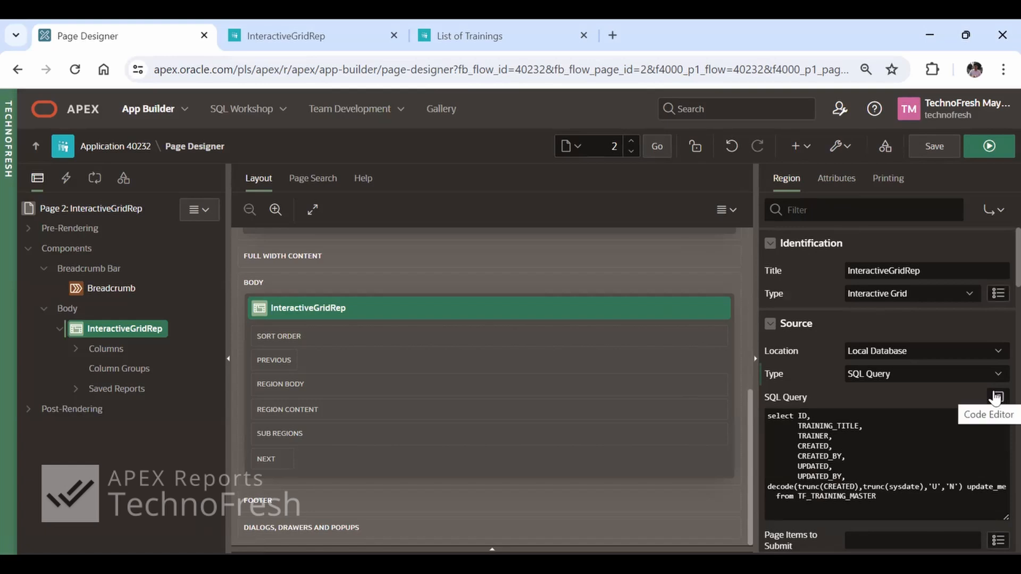
left_click(838, 181)
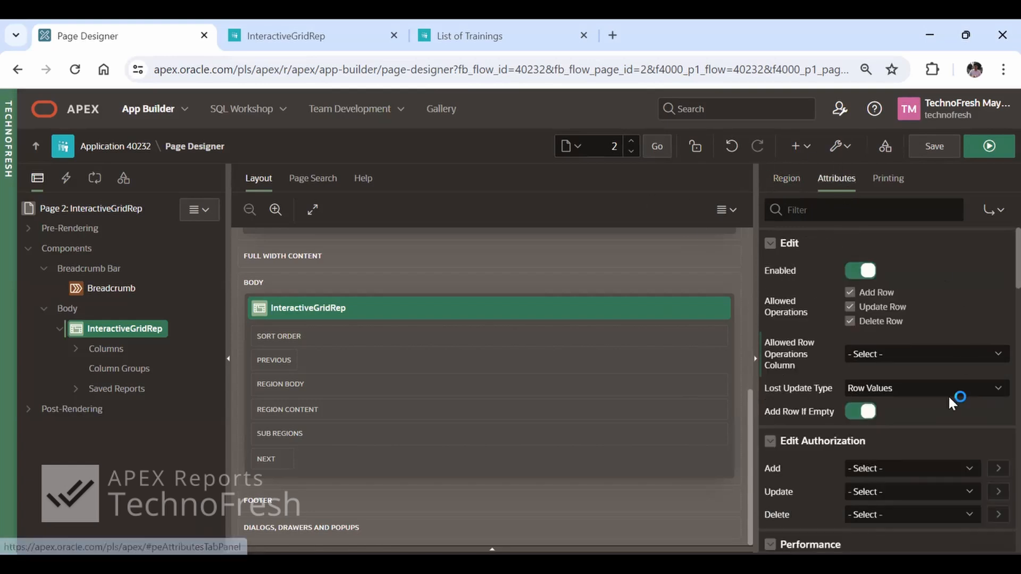
left_click(896, 355)
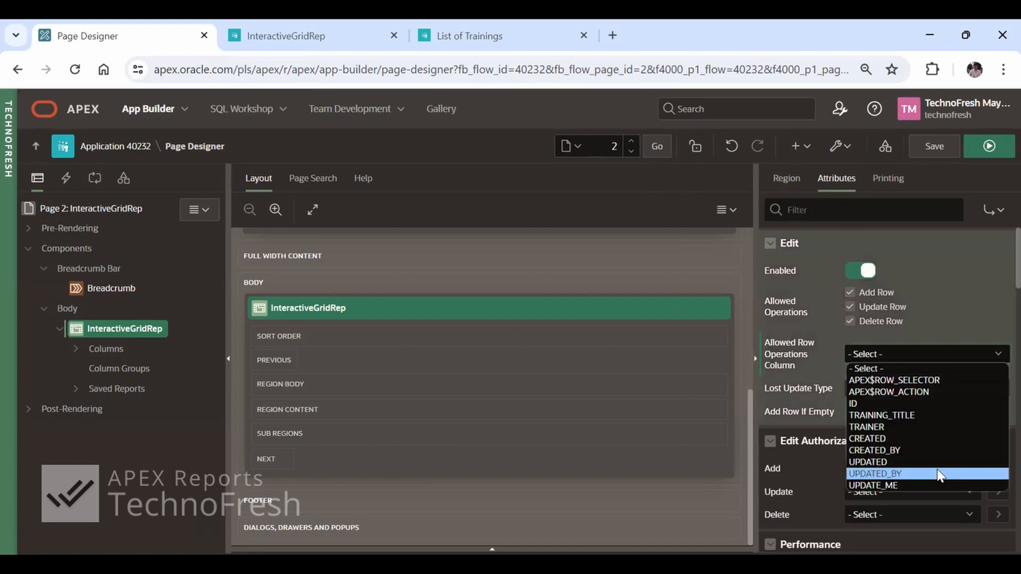
left_click(913, 486)
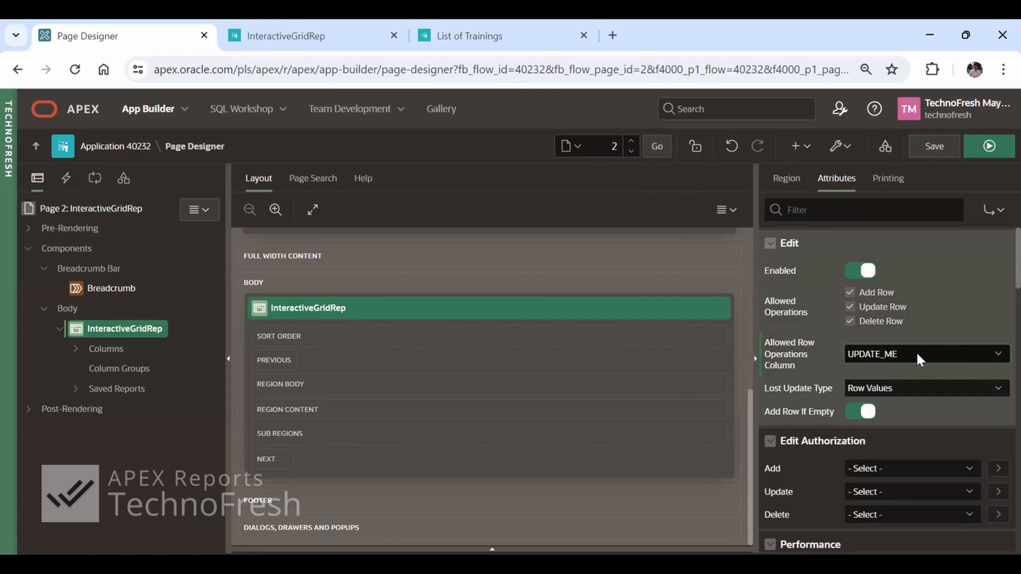
- Check the help on allowed values for the Allowed Row Operations Column, and save and run the page
left_click(362, 179)
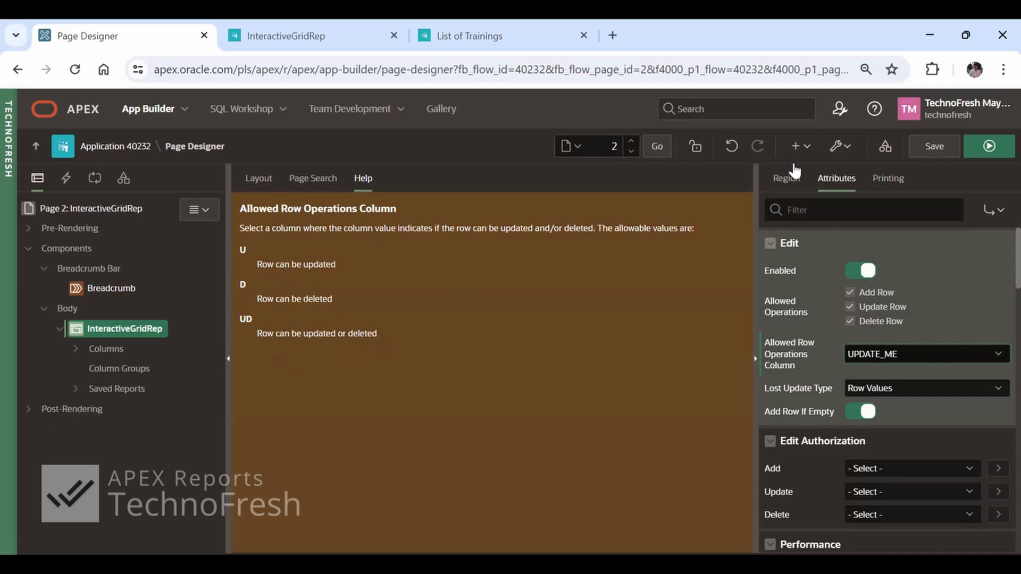
left_click(940, 152)
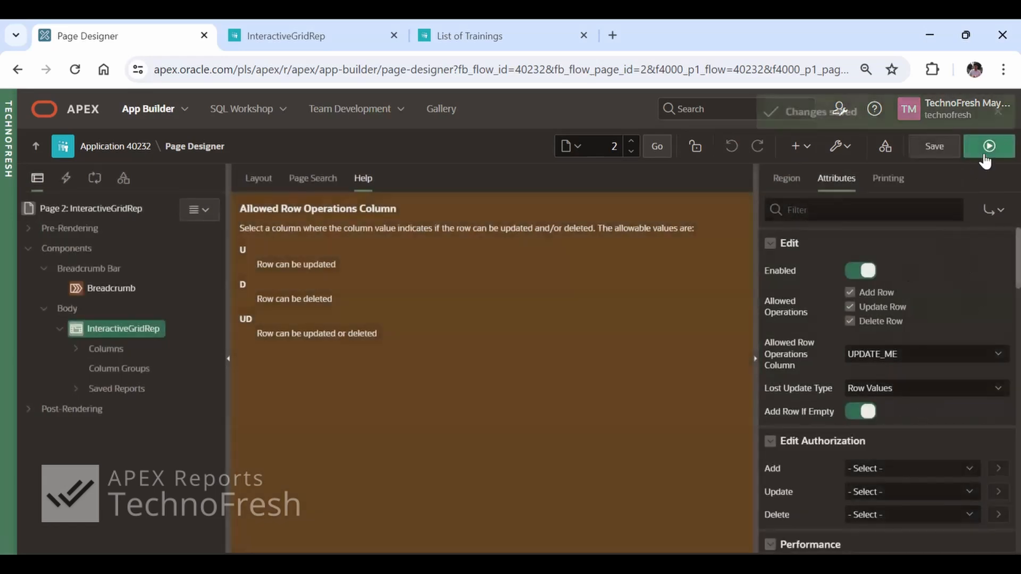
left_click(988, 146)
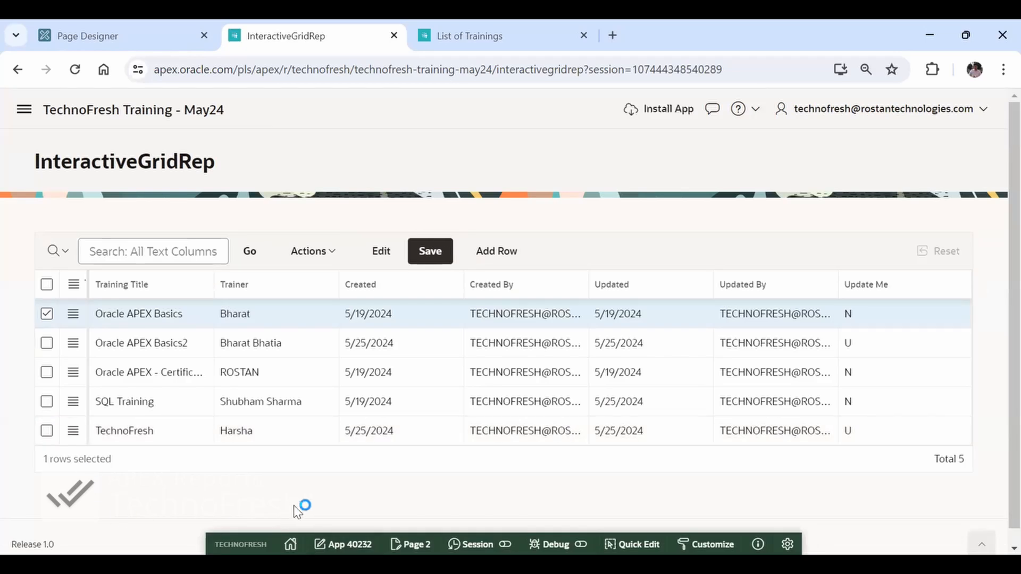
- Test which grid rows can be edited, trying cells in the TechnoFresh, Oracle APEX certificate and SQL Training rows
left_click(408, 432)
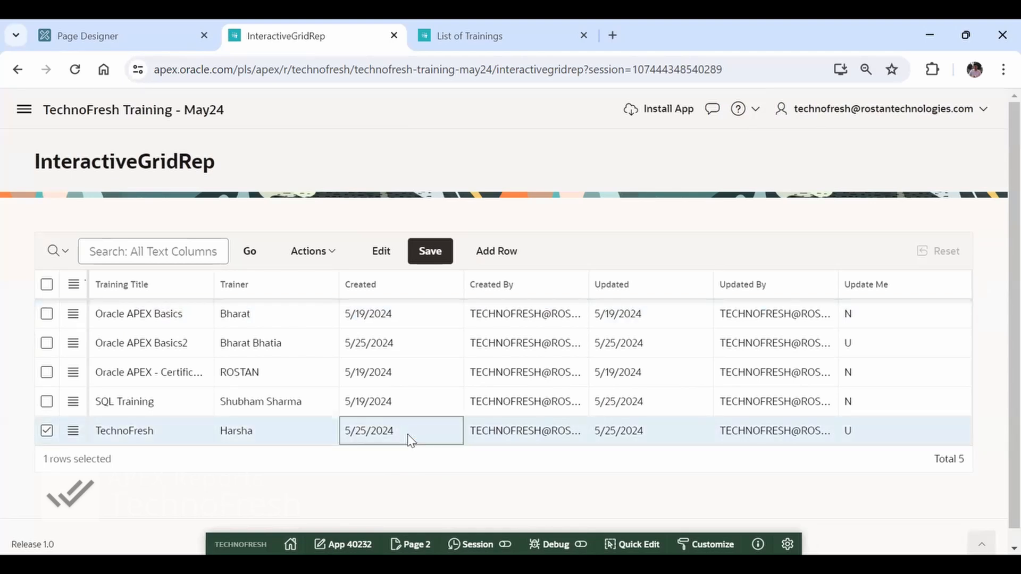
left_click(409, 432)
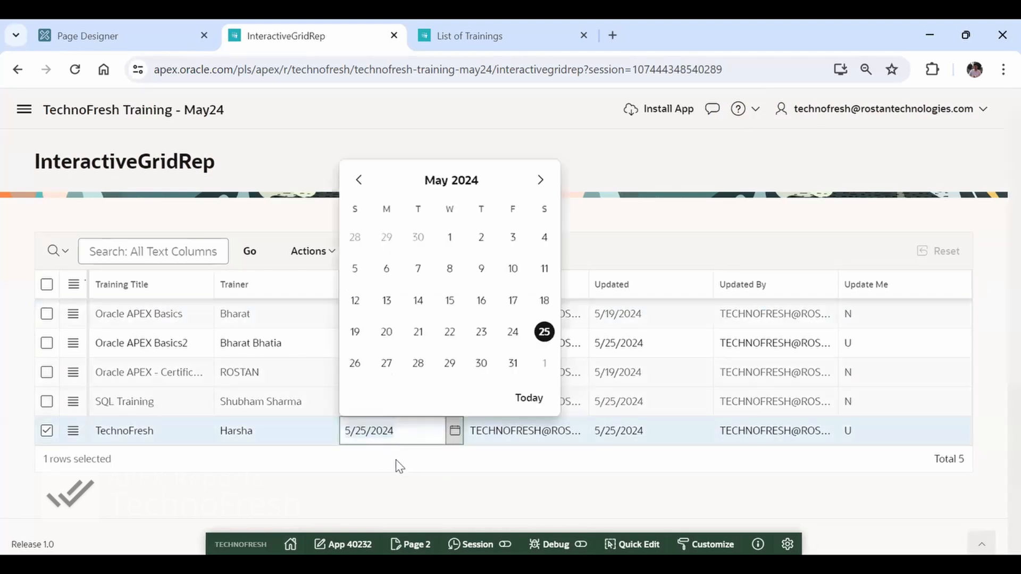
left_click(275, 439)
left_click(275, 368)
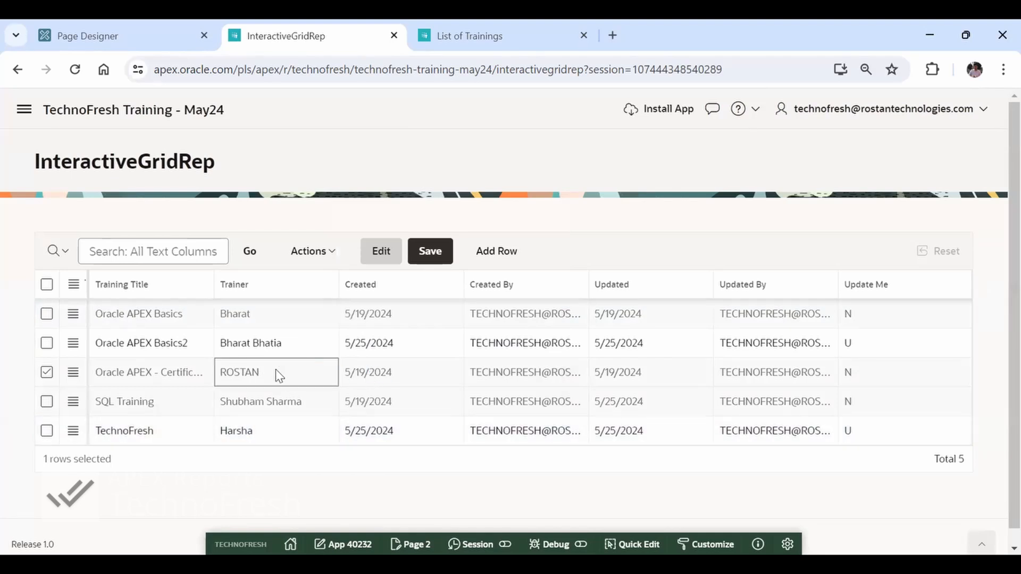
double_click(274, 407)
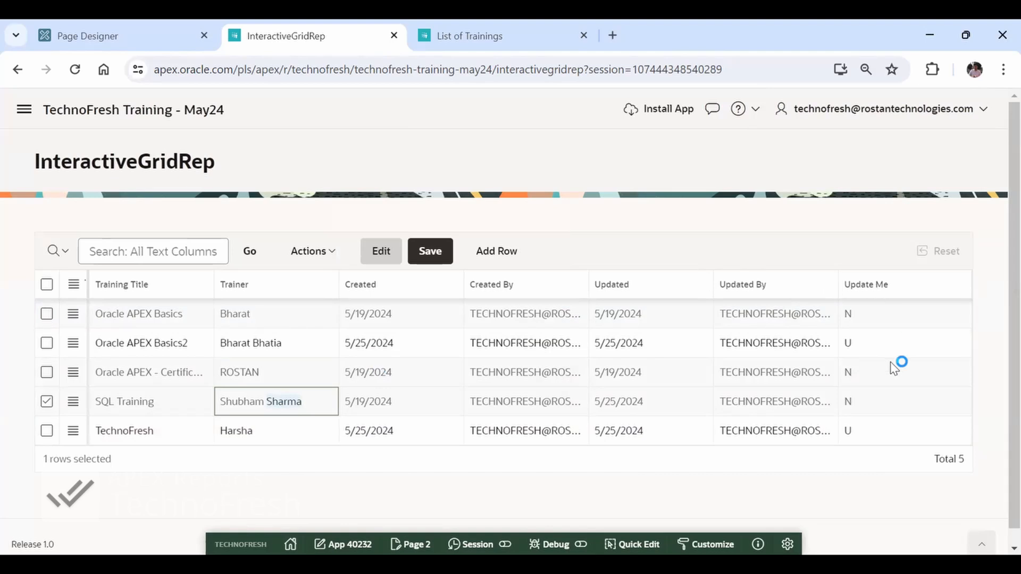
- Set the UPDATE_ME column's type to Hidden in Page Designer, and save and run the page
key("ctrl+shift+Tab")
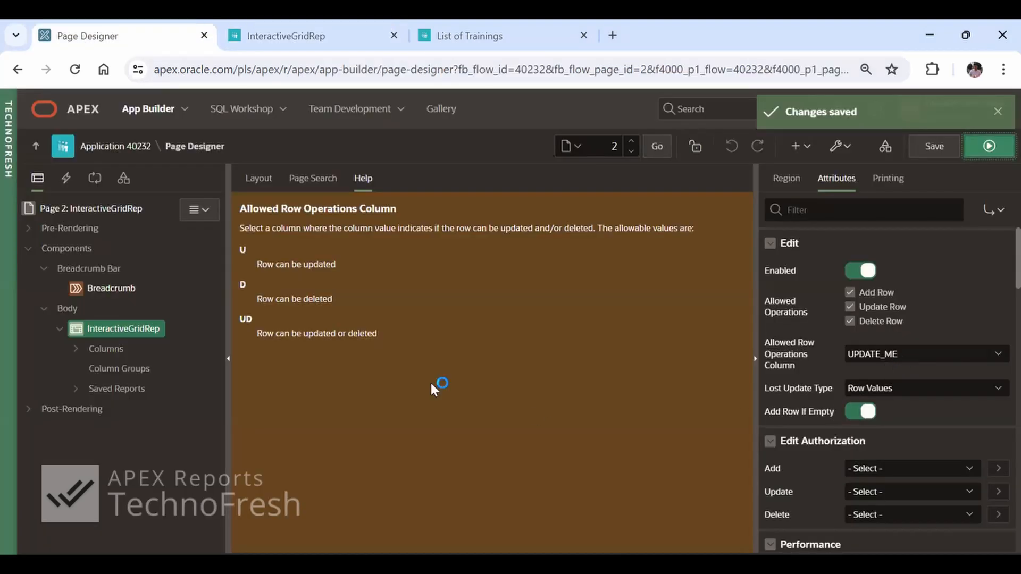
left_click(258, 180)
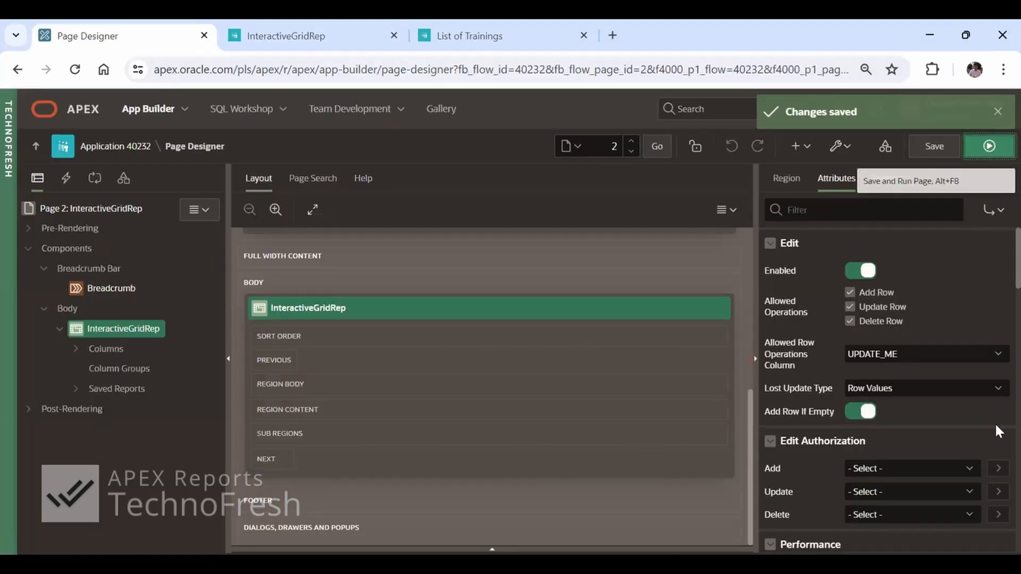
left_click(76, 349)
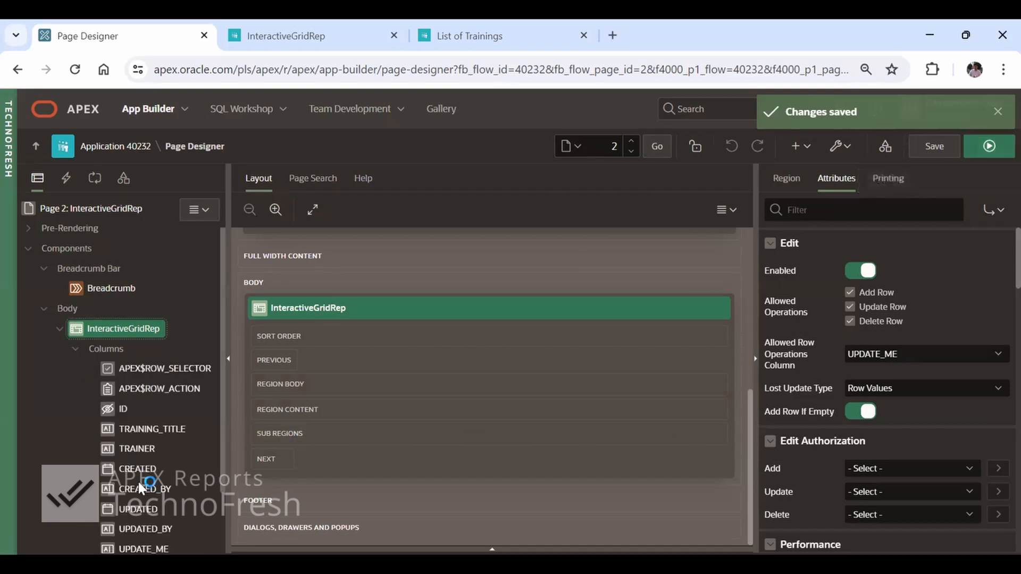
scroll(138, 482, "down", 3)
left_click(143, 479)
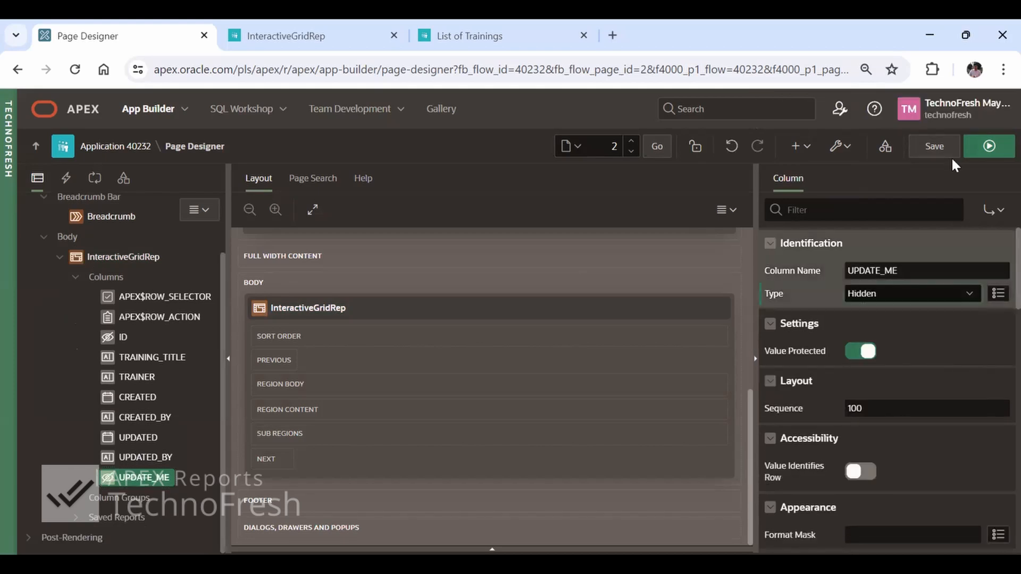
left_click(949, 154)
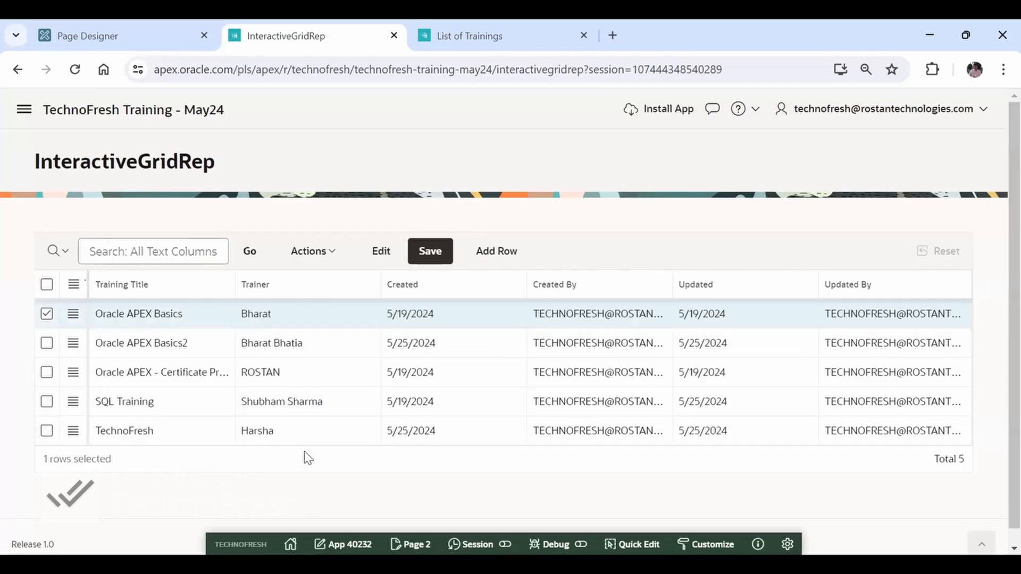
- Check row editing in the grid with the hidden column, comparing the Oracle APEX certificate row with the TechnoFresh row
double_click(319, 364)
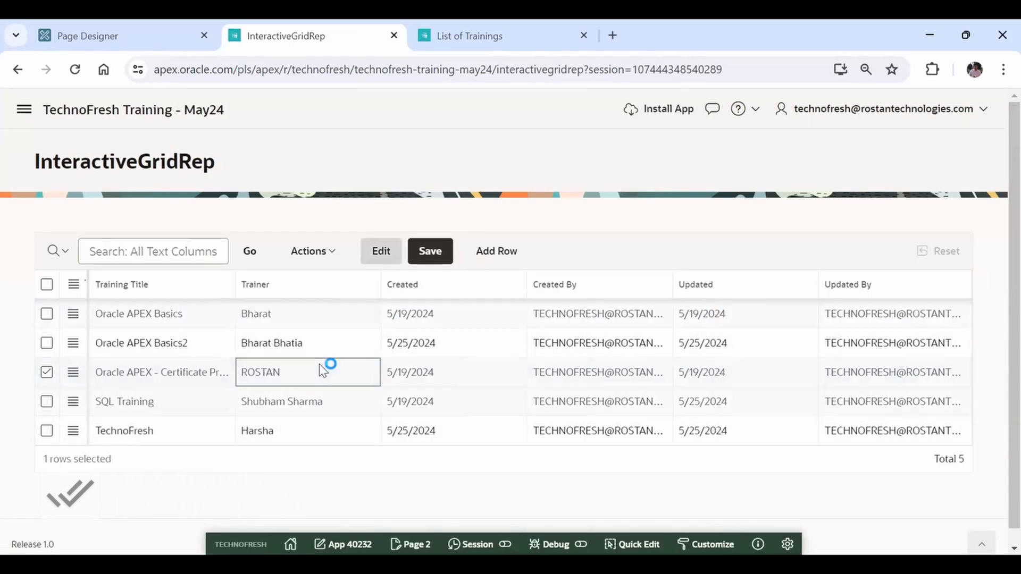
left_click(333, 425)
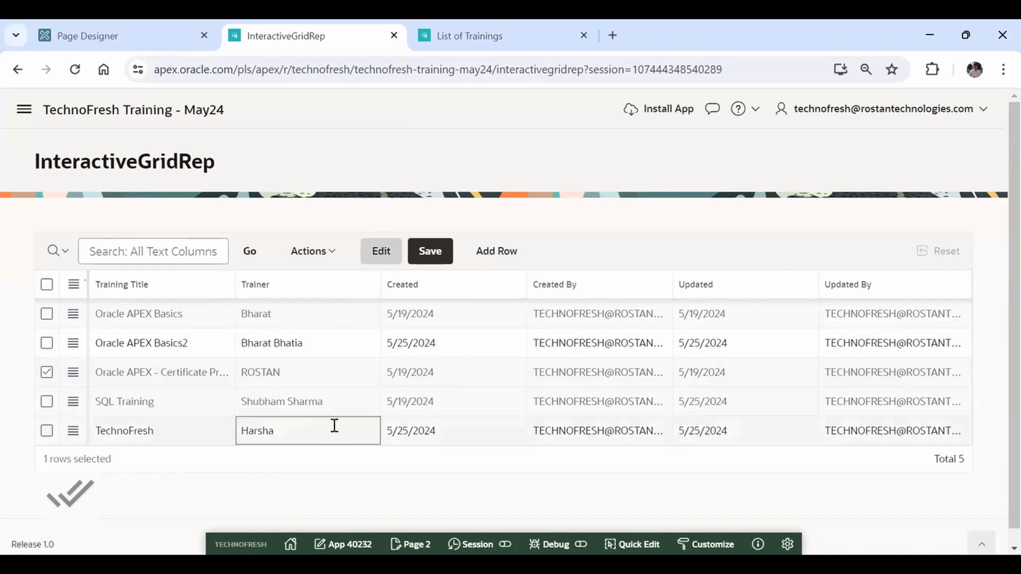
left_click(331, 384)
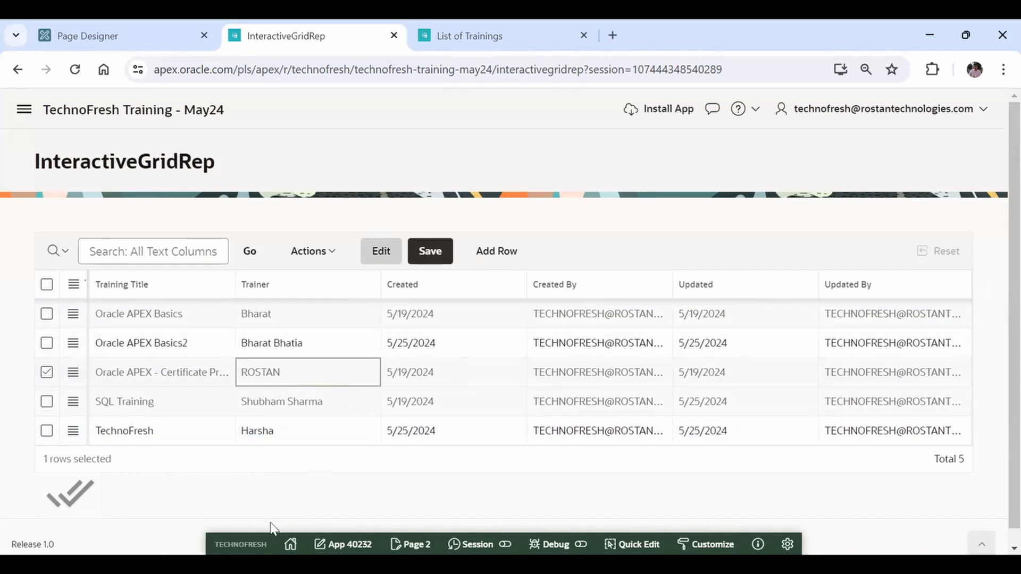
left_click(339, 486)
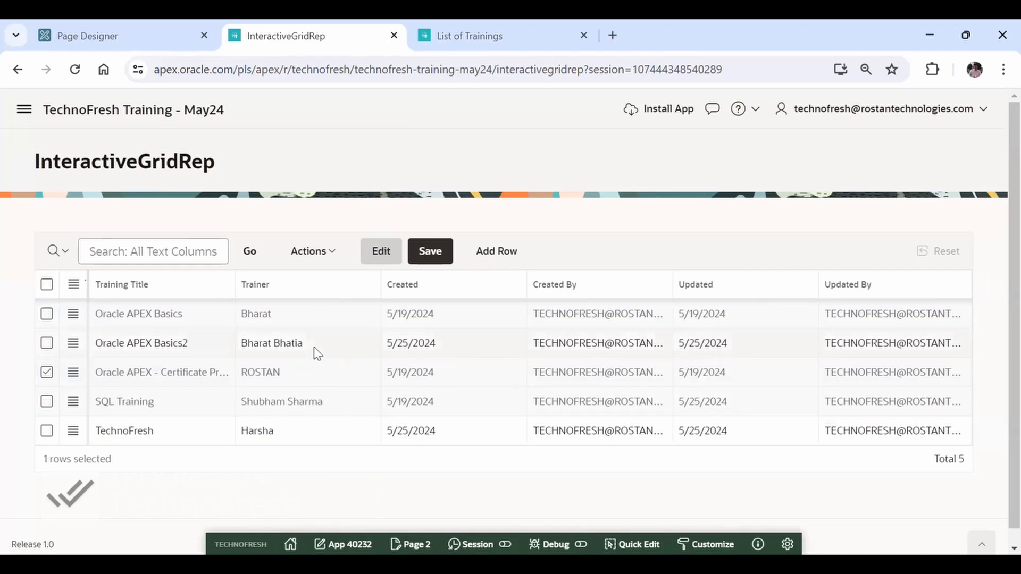
- Change the decode default value from 'N' to 'D' in the InteractiveGridRep region's SQL query in Page Designer
key("ctrl+shift+Tab")
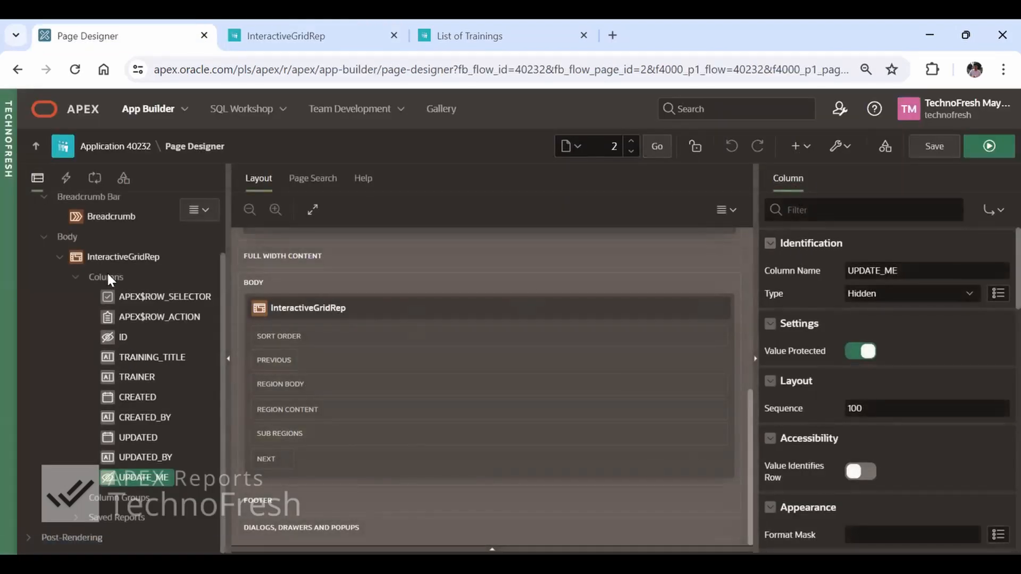
left_click(115, 257)
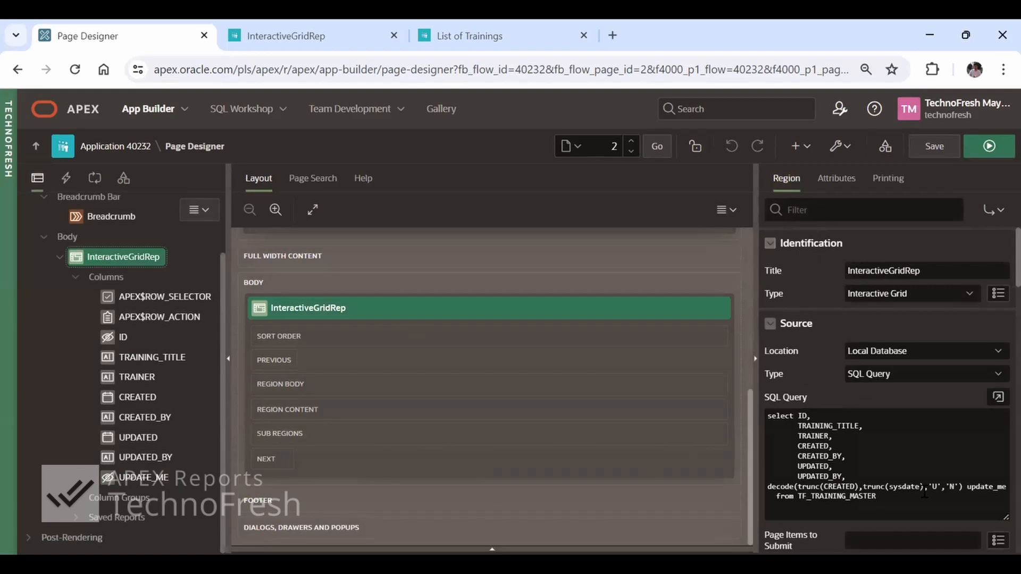
left_click(955, 487)
double_click(952, 487)
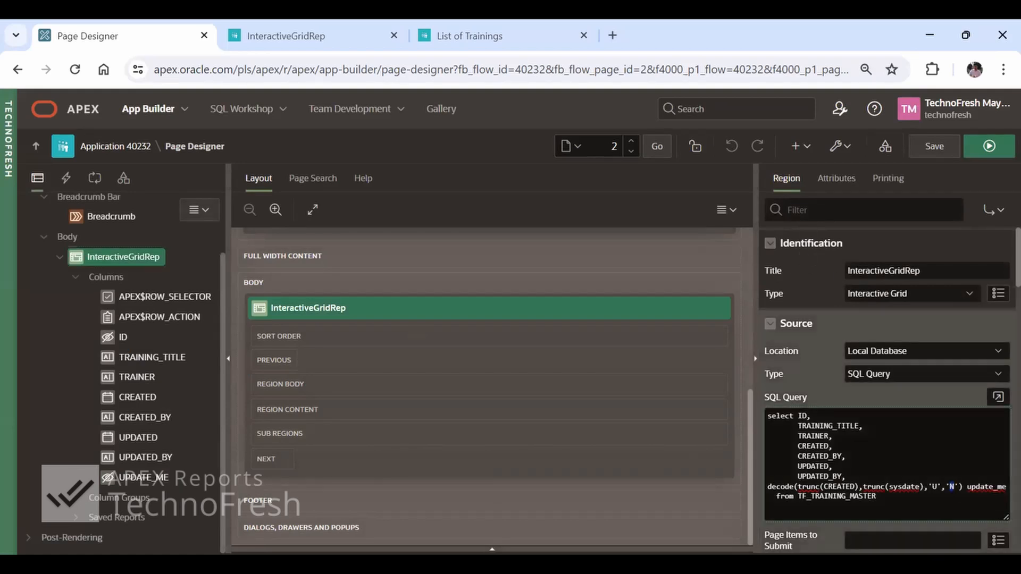
type("D")
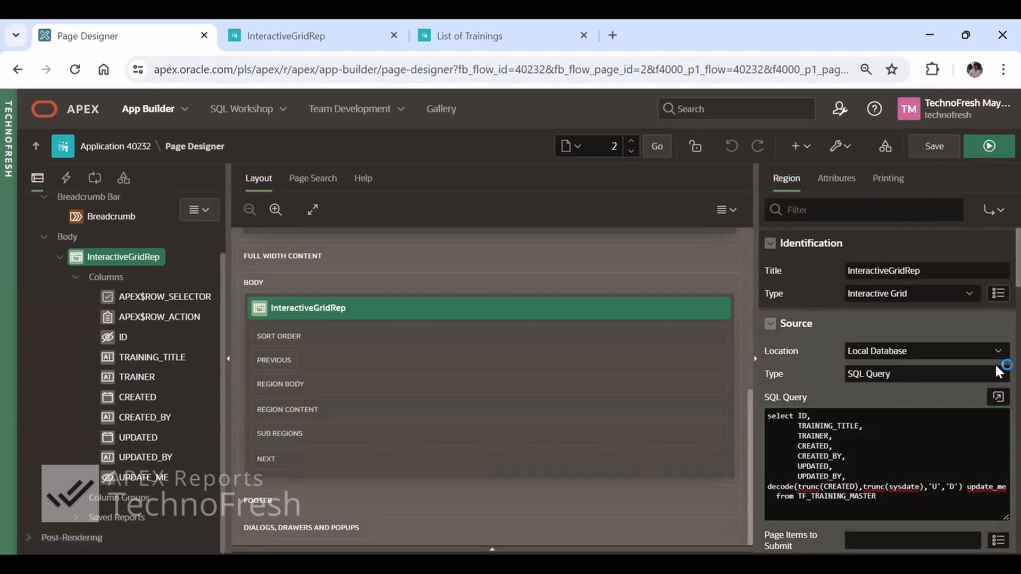
key("Left")
type("U")
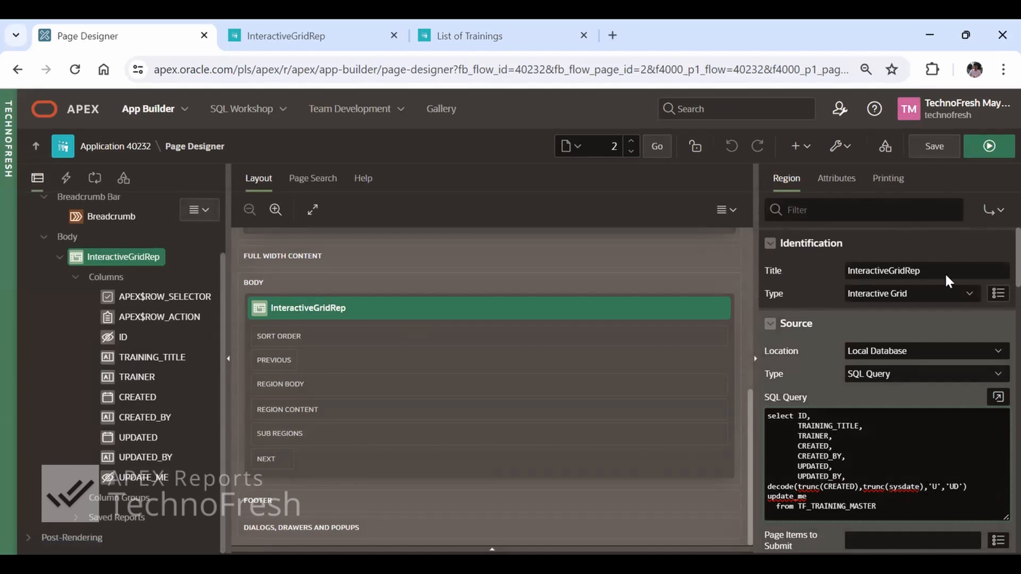
key("BackSpace")
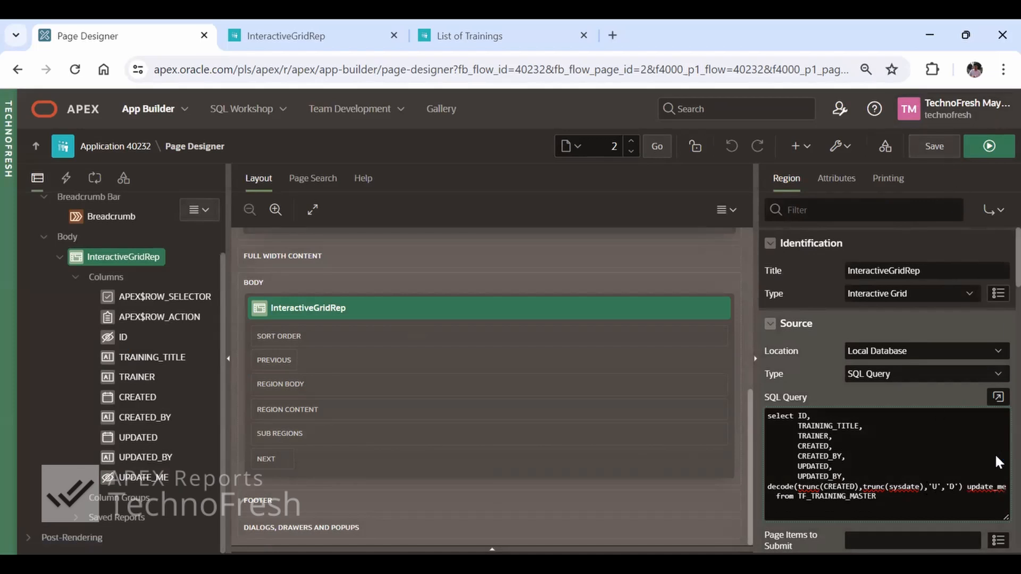
- Save the changed query and run the page
left_click(939, 146)
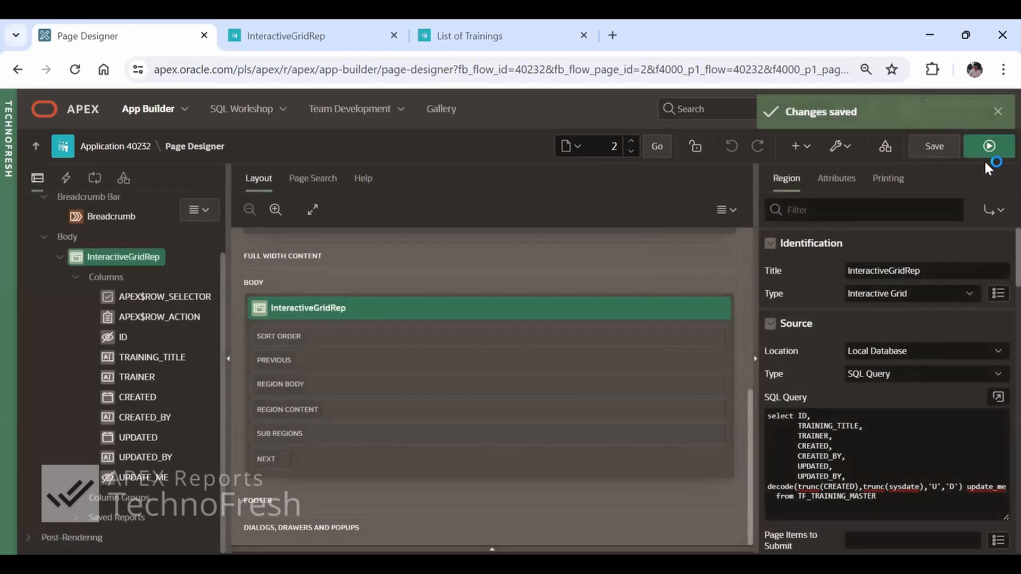
left_click(987, 149)
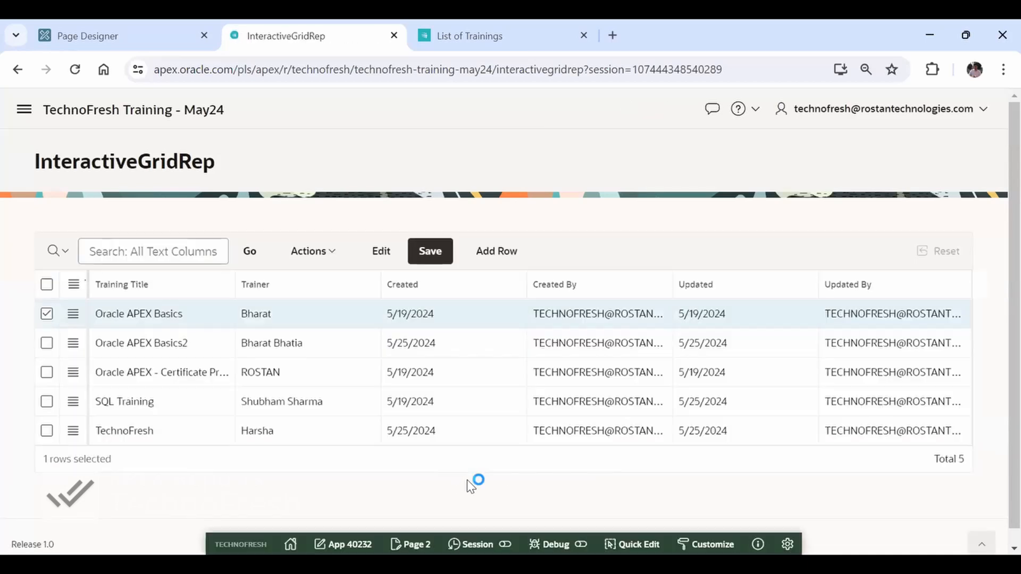
- Check whether Delete Row is available in the row actions of the Oracle APEX certificate and TechnoFresh rows
left_click(322, 372)
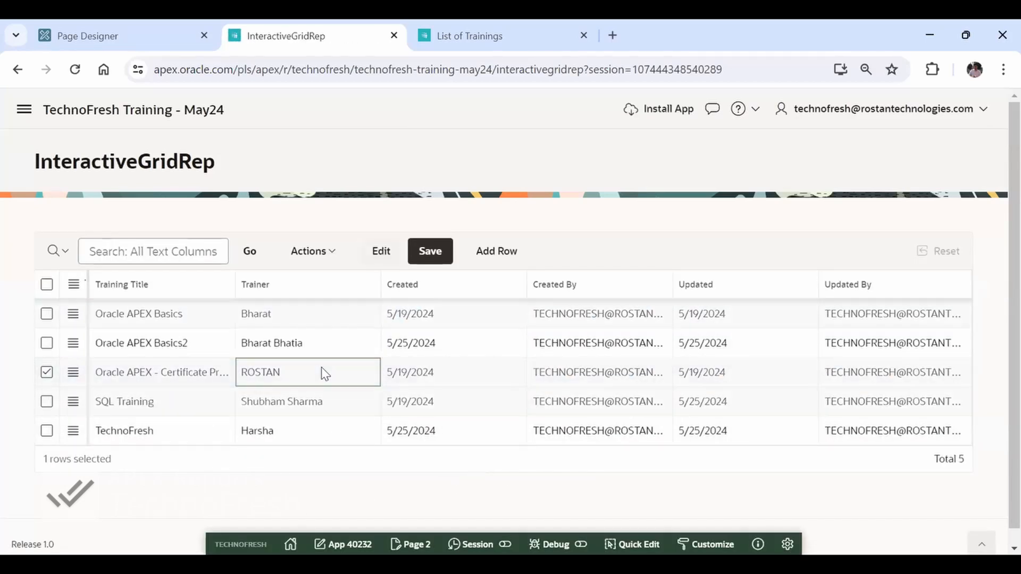
left_click(322, 367)
left_click(73, 372)
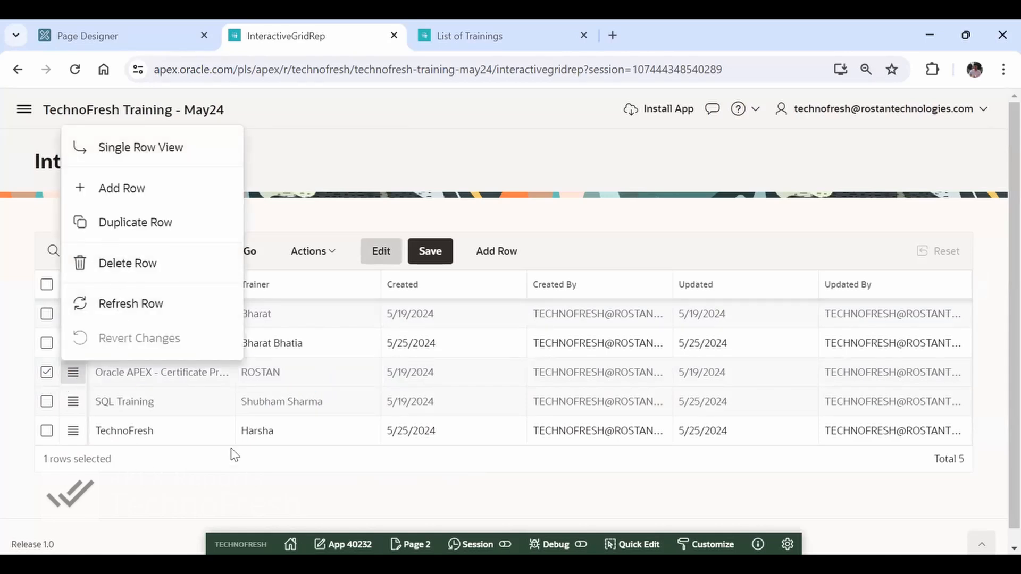
left_click(176, 437)
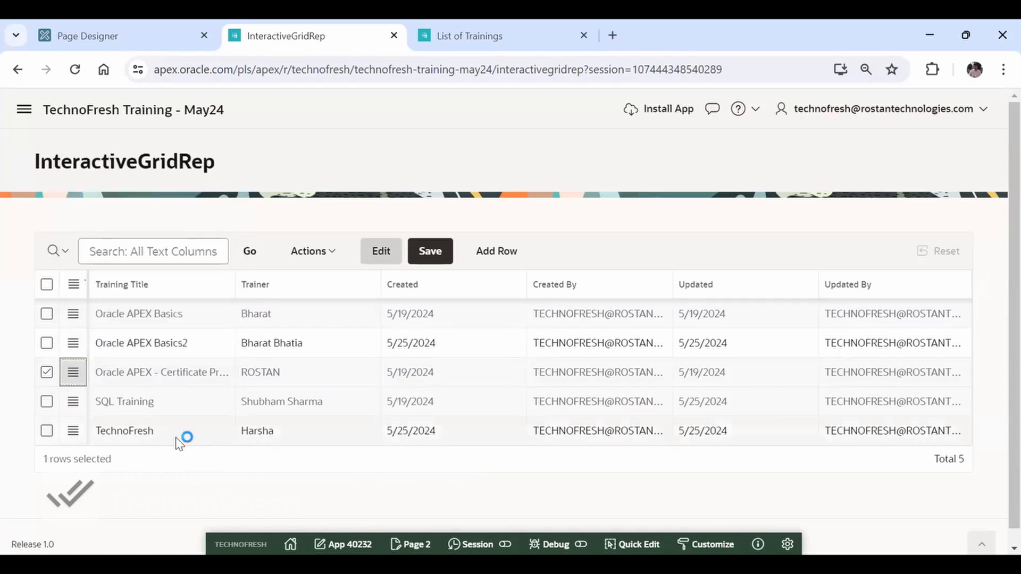
left_click(73, 431)
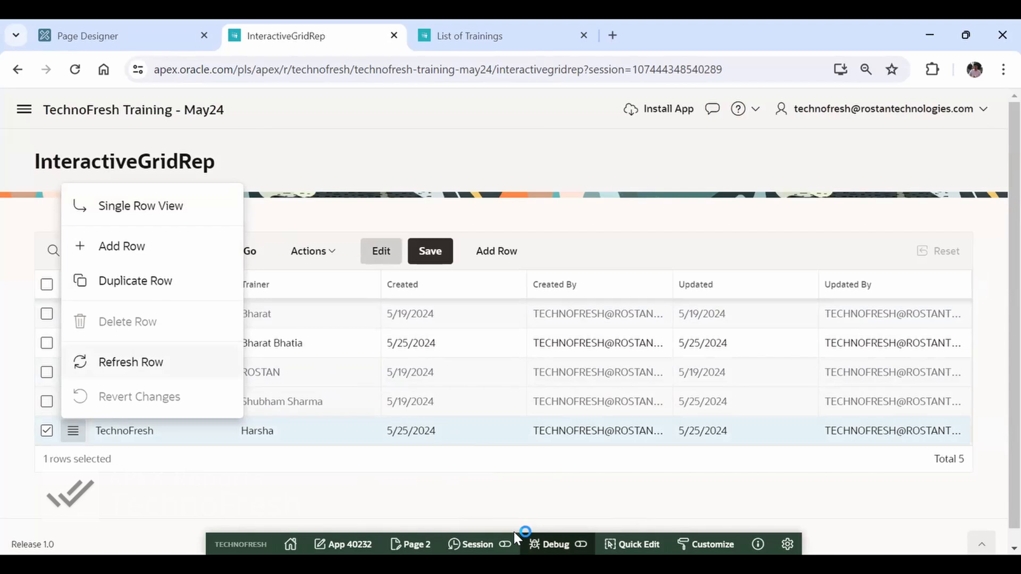
left_click(328, 482)
key("Escape")
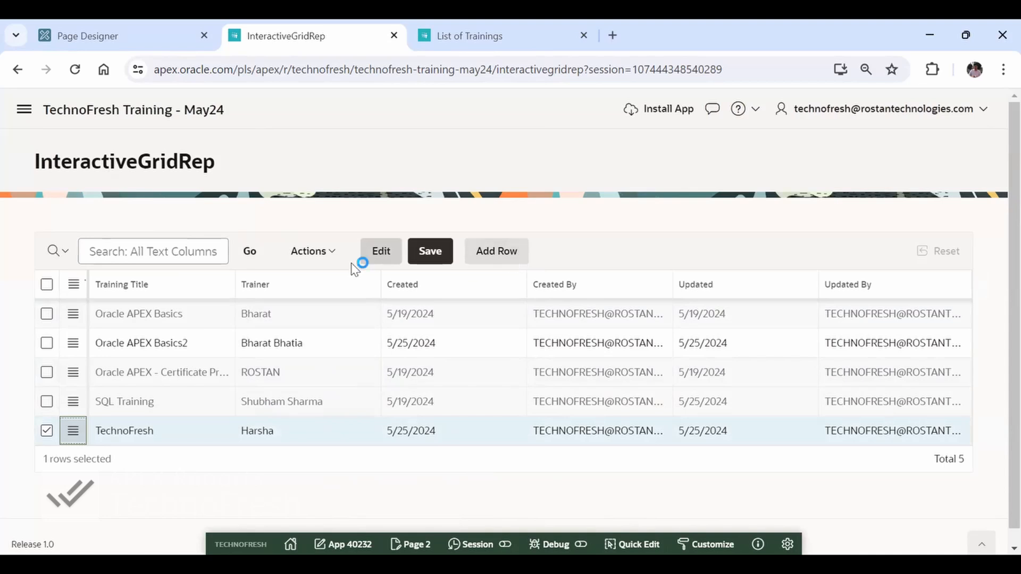
- Toggle the grid's edit mode and test cell editing in the TechnoFresh, SQL Training and Oracle APEX Basics2 rows
left_click(282, 443)
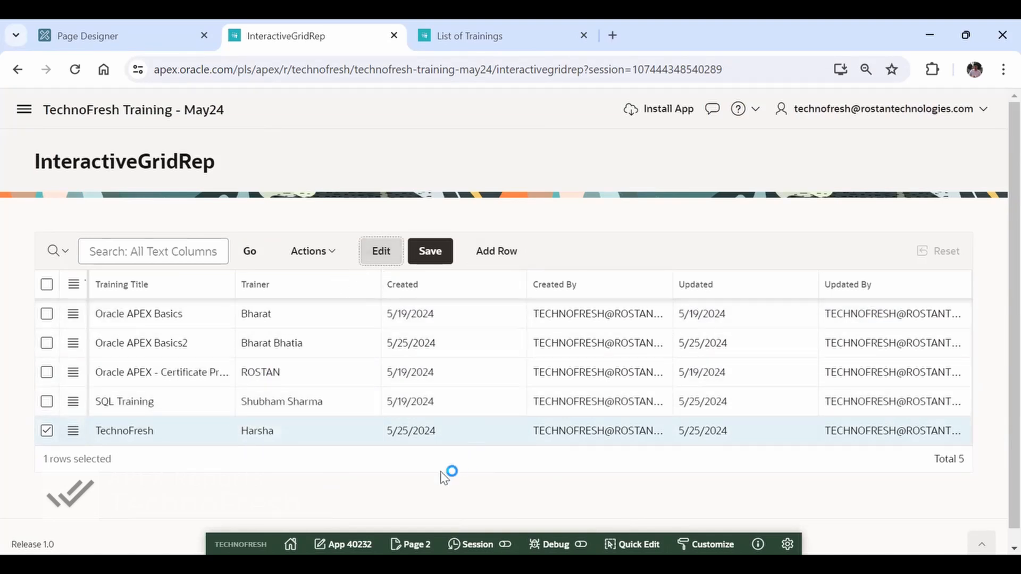
left_click(476, 436)
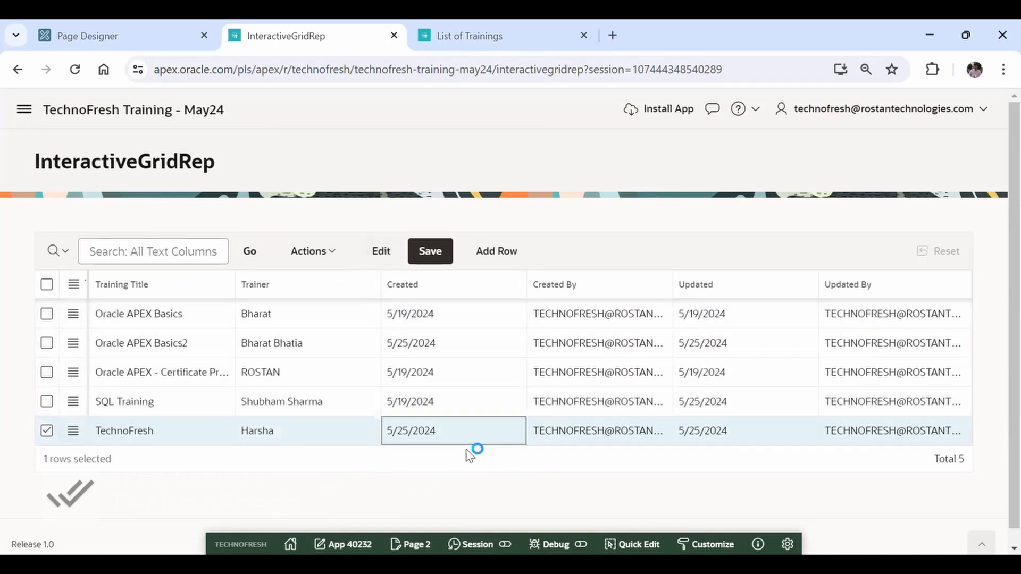
left_click(381, 261)
left_click(287, 440)
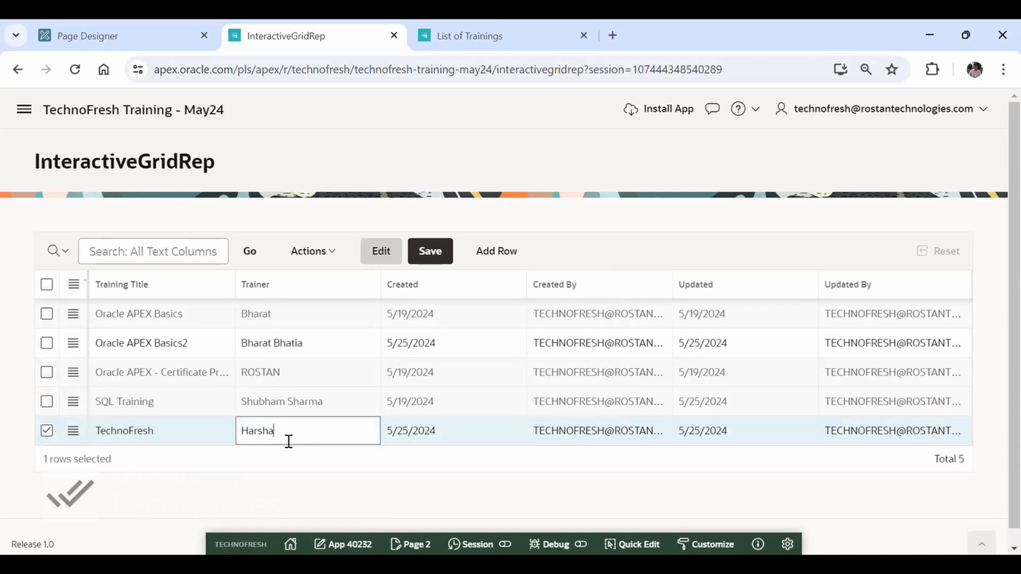
left_click(157, 434)
left_click(601, 433)
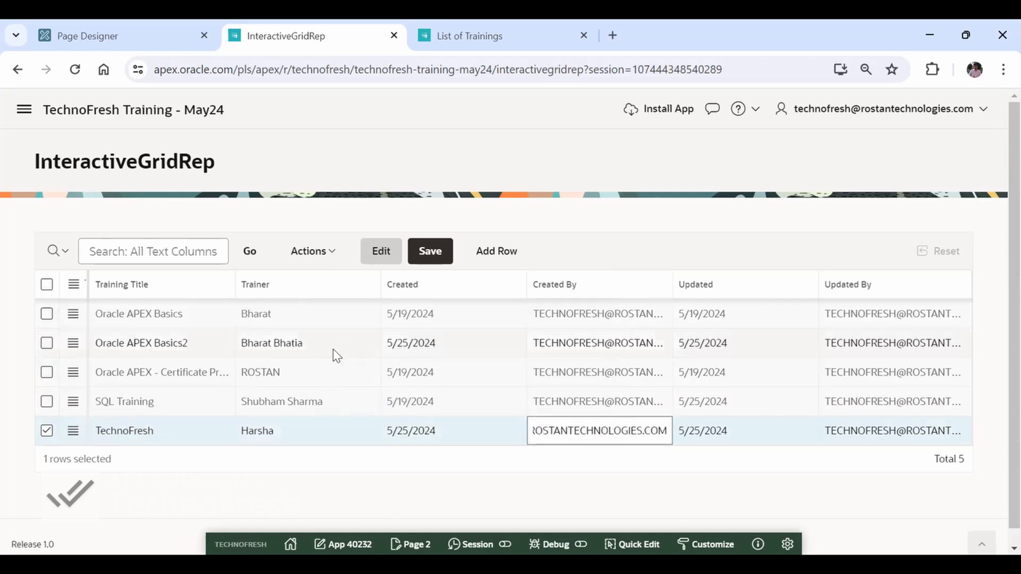
left_click(363, 411)
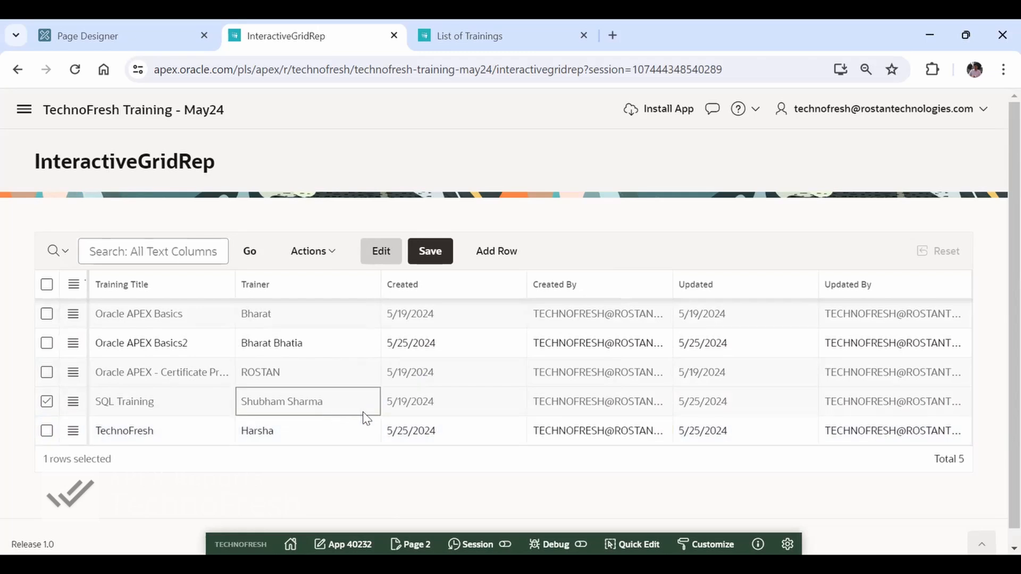
left_click(316, 341)
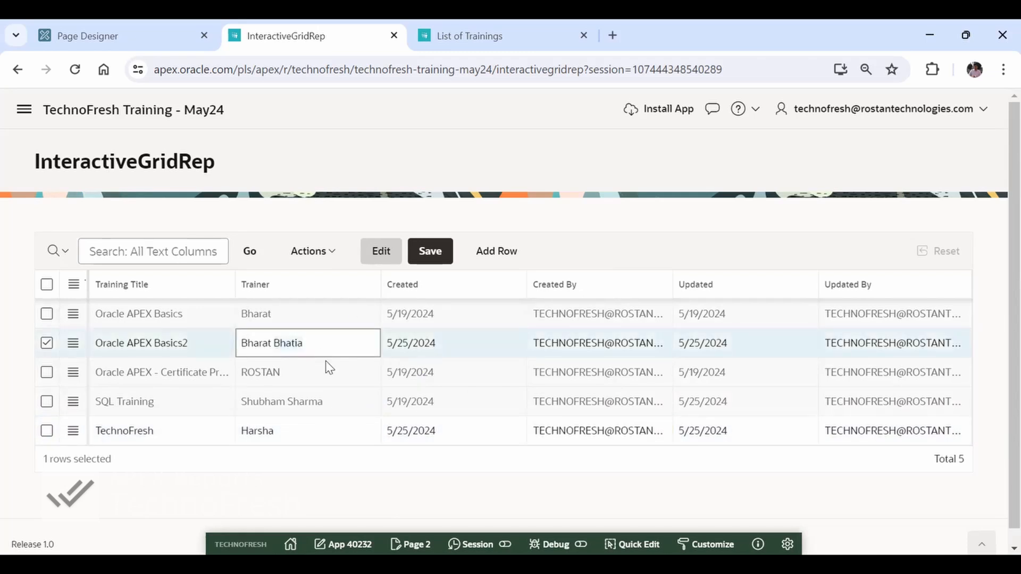
left_click(485, 342)
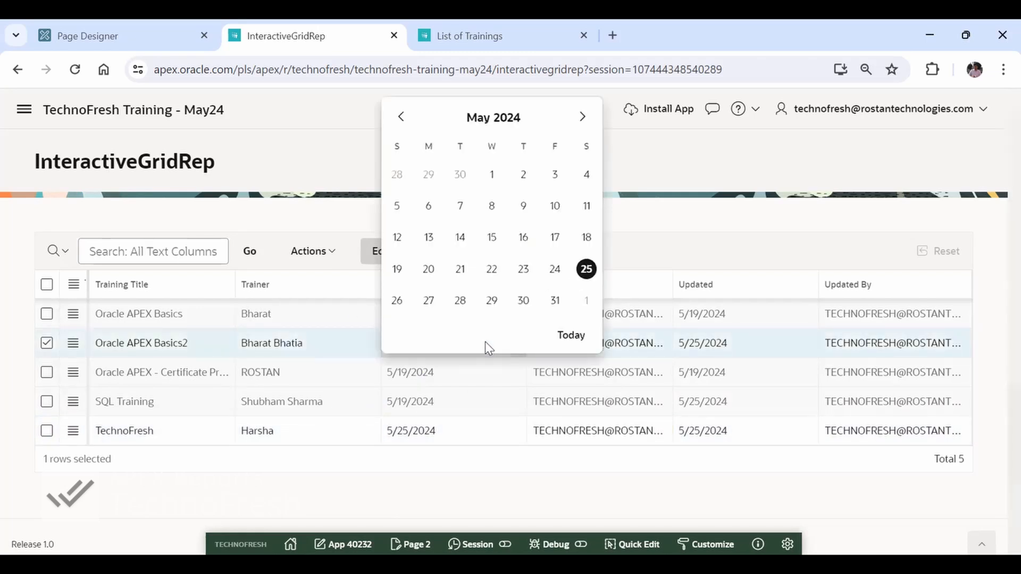
left_click(667, 179)
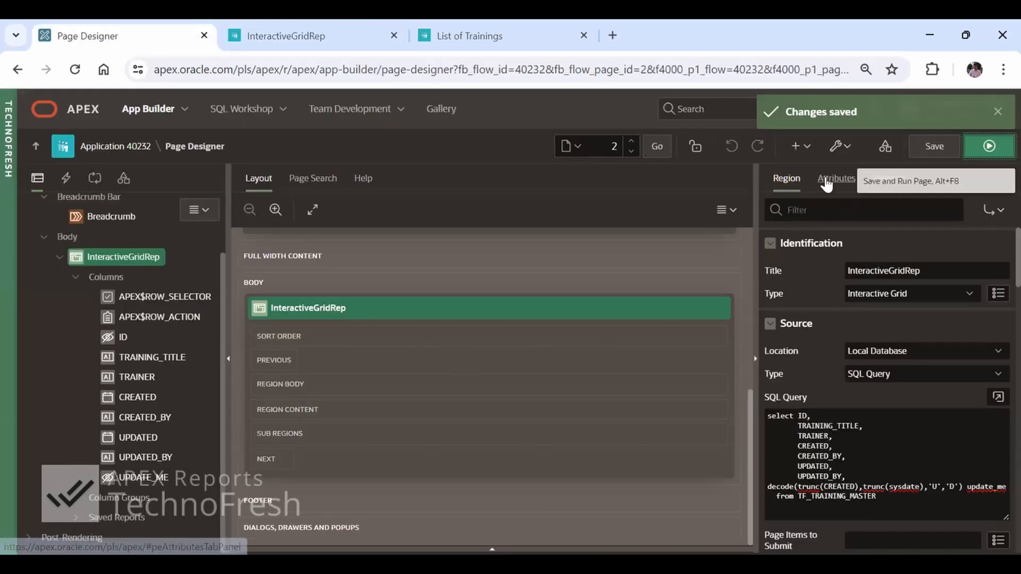
- Remove Delete Row from the InteractiveGridRep region's allowed edit operations, and save and run the page
left_click(826, 180)
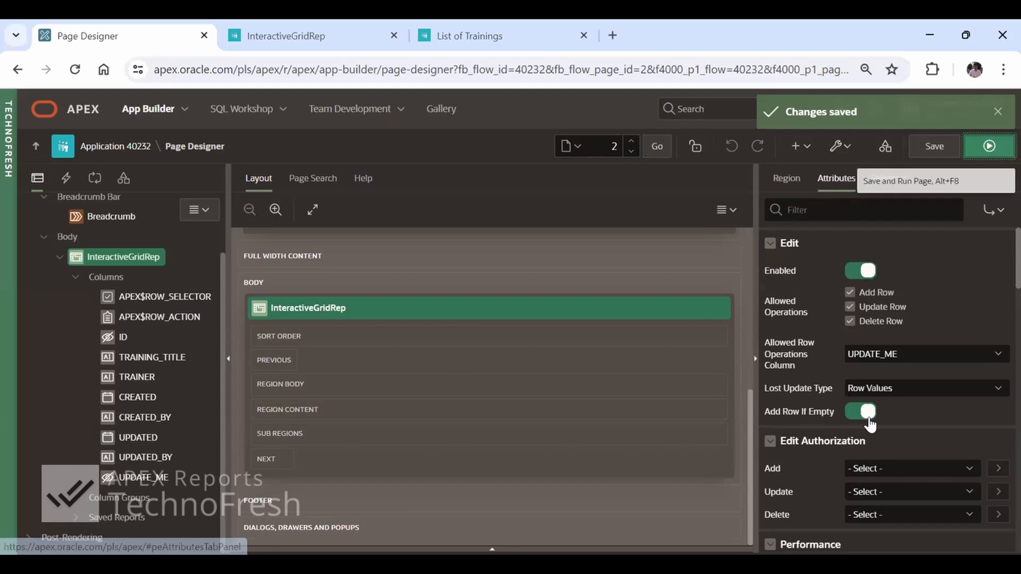
left_click(850, 321)
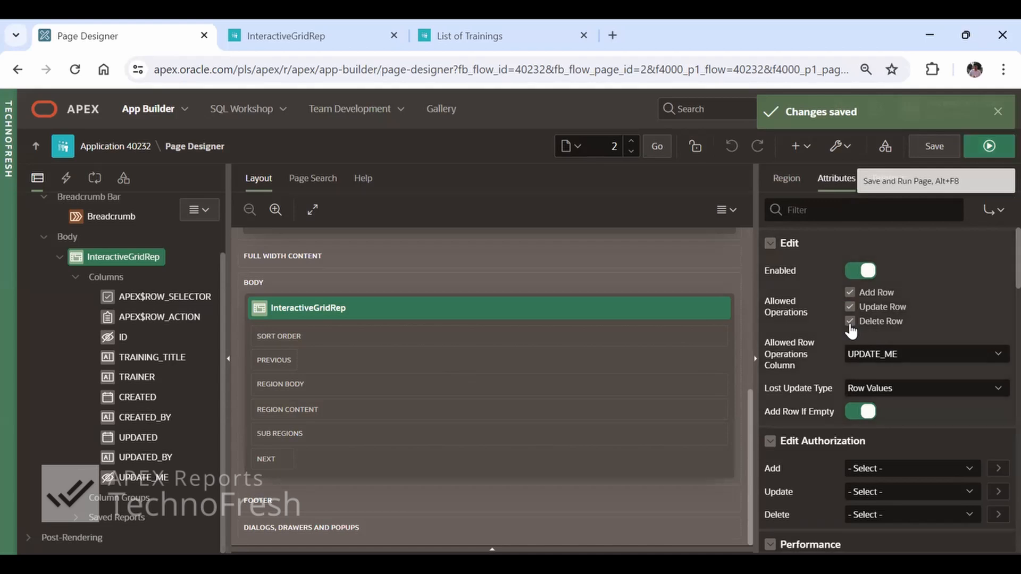
left_click(988, 146)
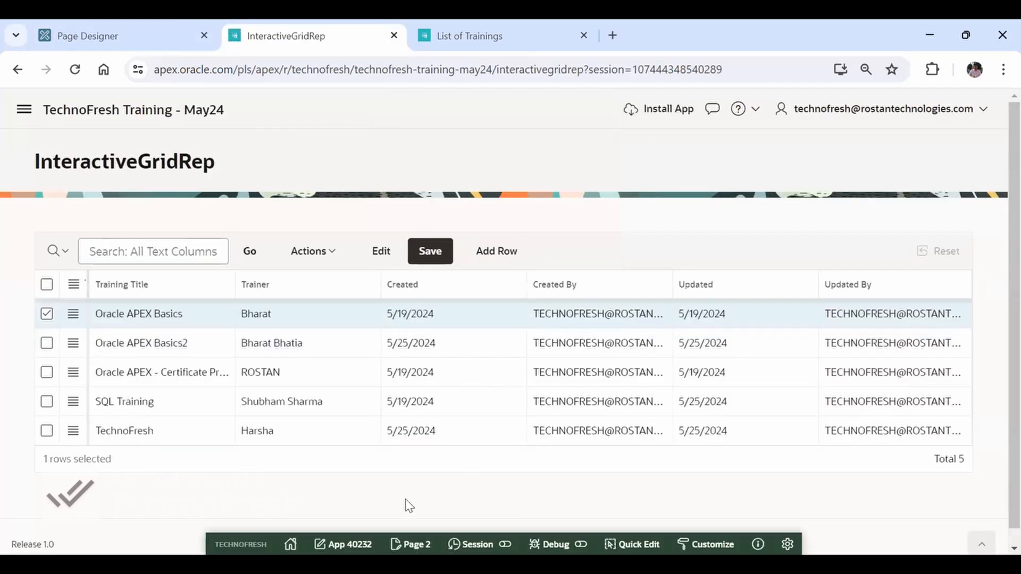
- Check the row actions of the Oracle APEX certificate and TechnoFresh rows for a delete option
left_click(73, 374)
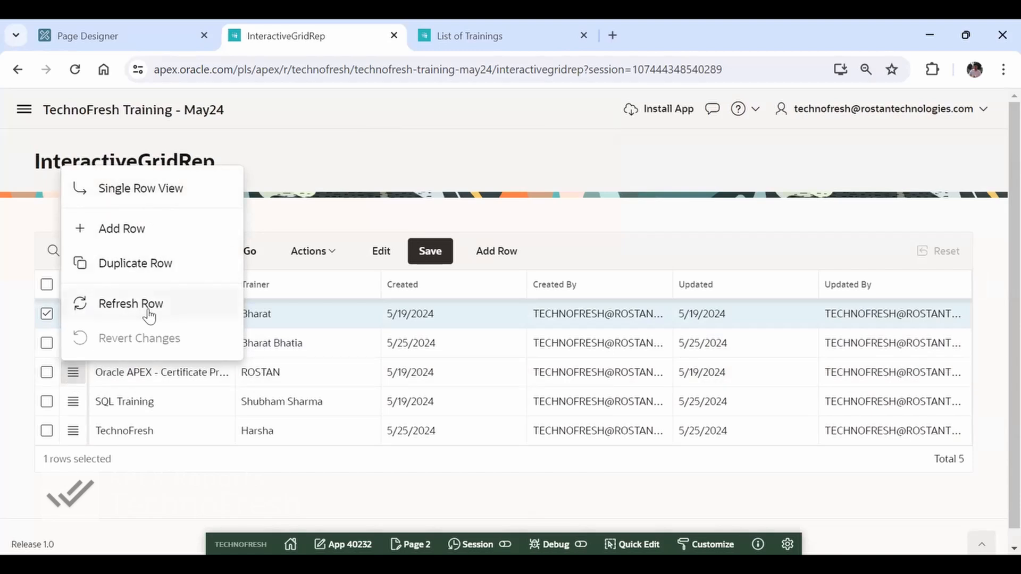
left_click(74, 433)
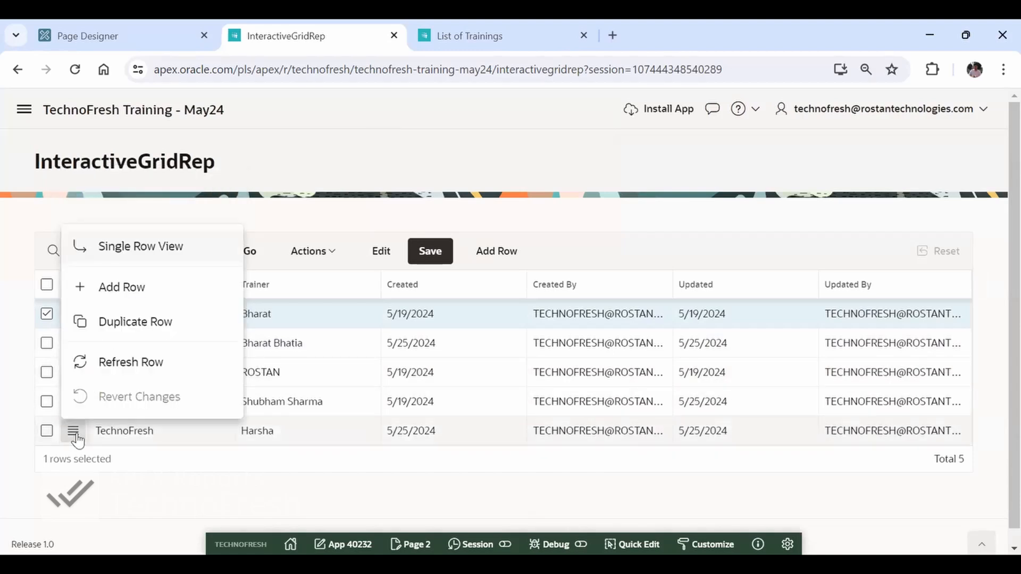
left_click(310, 498)
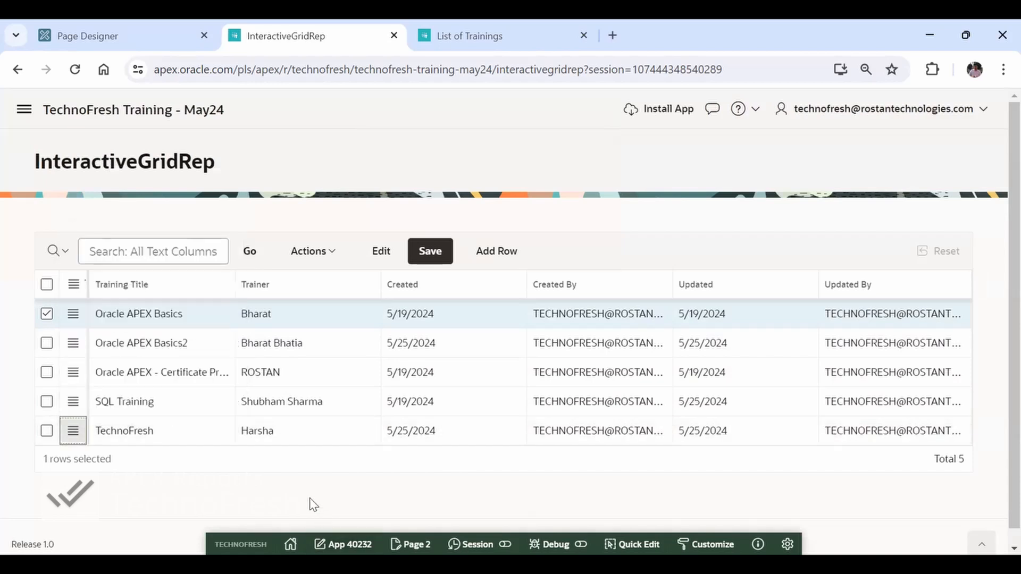
- Allow Delete Row again in the InteractiveGridRep region's edit attributes in Page Designer
left_click(124, 33)
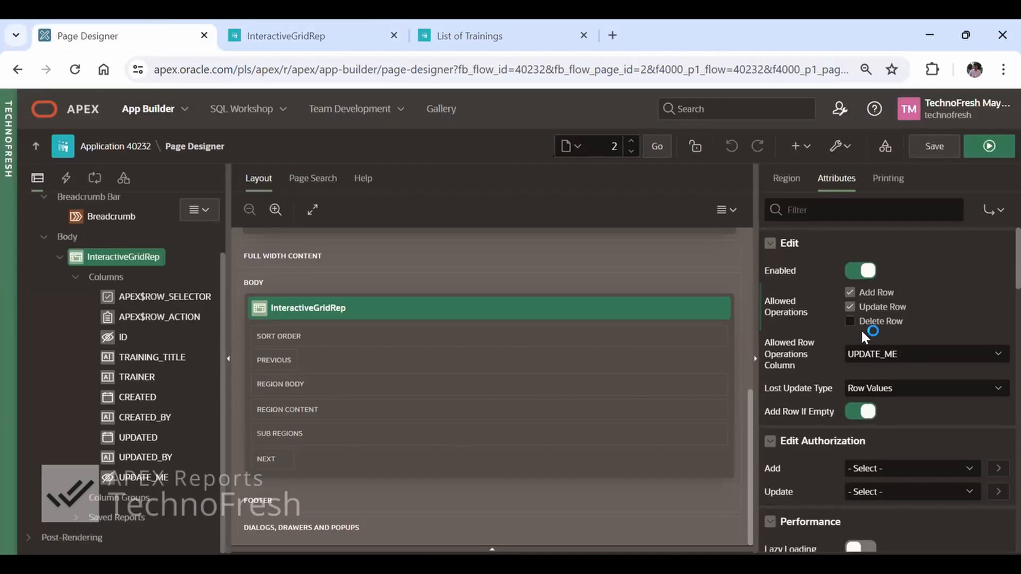
left_click(862, 328)
- Review the authorization schemes offered for Update and Delete under the grid's Edit Authorization
scroll(957, 391, "down", 2)
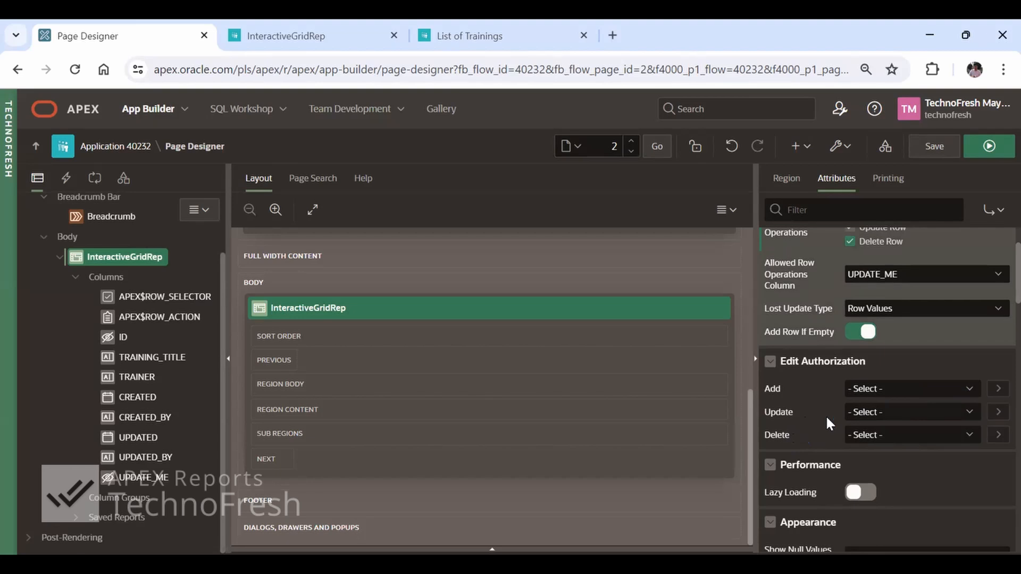
left_click(892, 414)
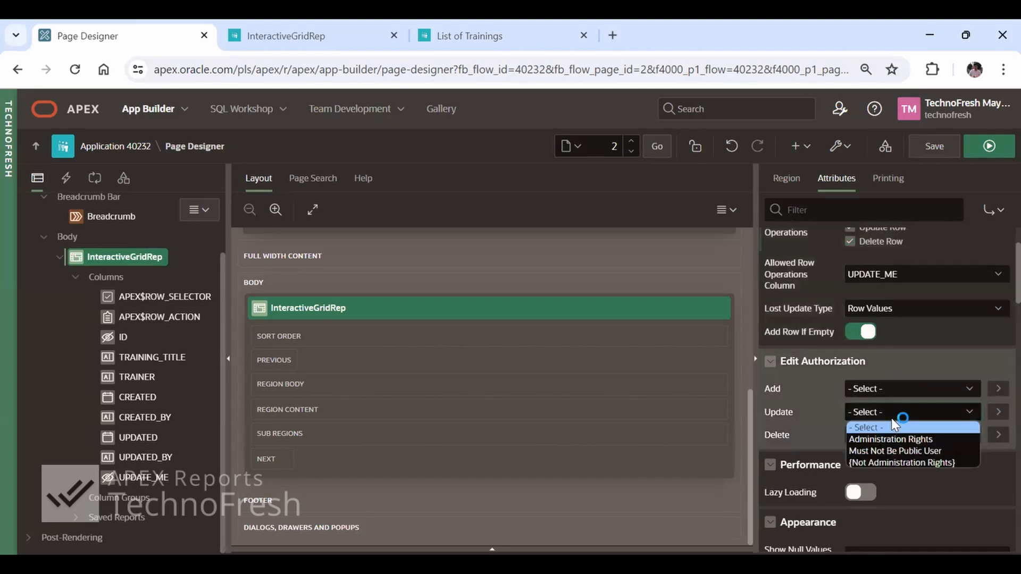
left_click(892, 418)
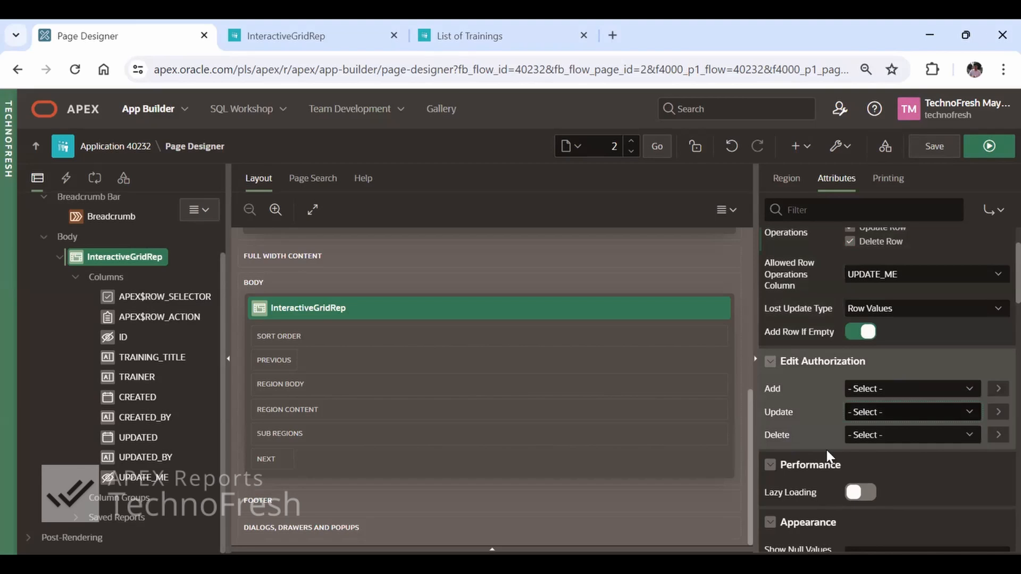
left_click(877, 434)
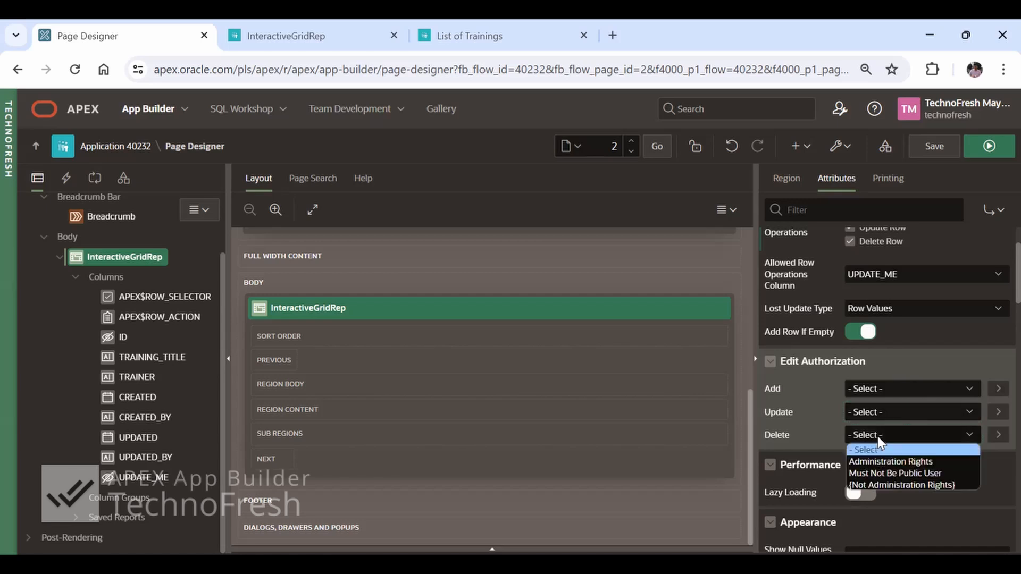
left_click(994, 485)
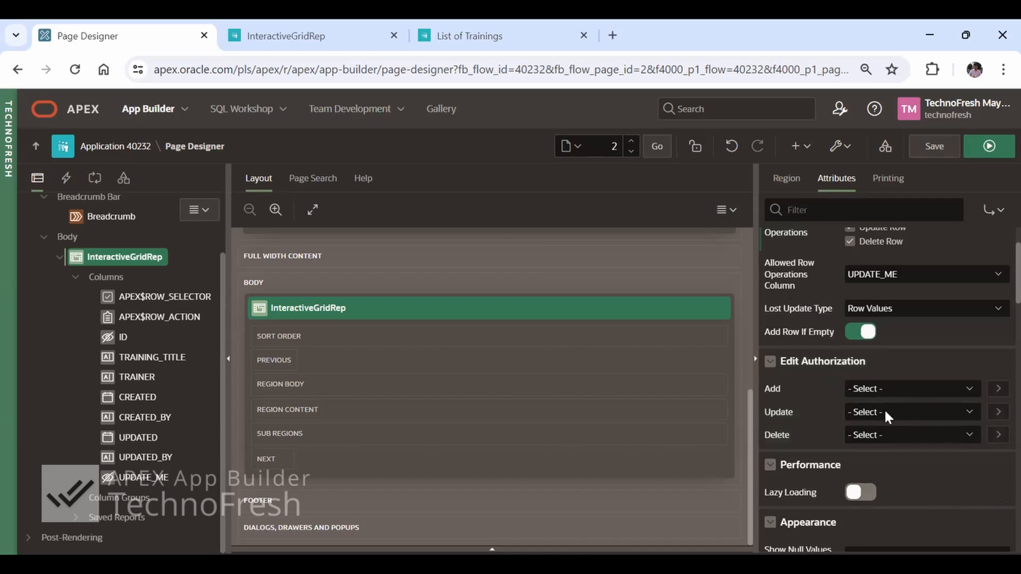
- Turn on Lazy Loading for the grid, read its help text, and save and run the page
scroll(954, 458, "down", 3)
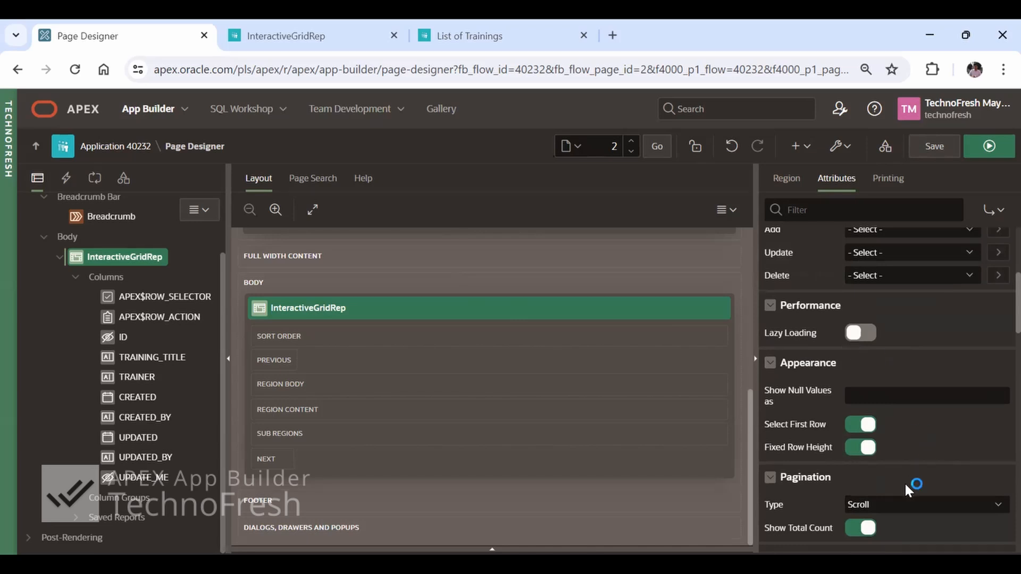
left_click(861, 335)
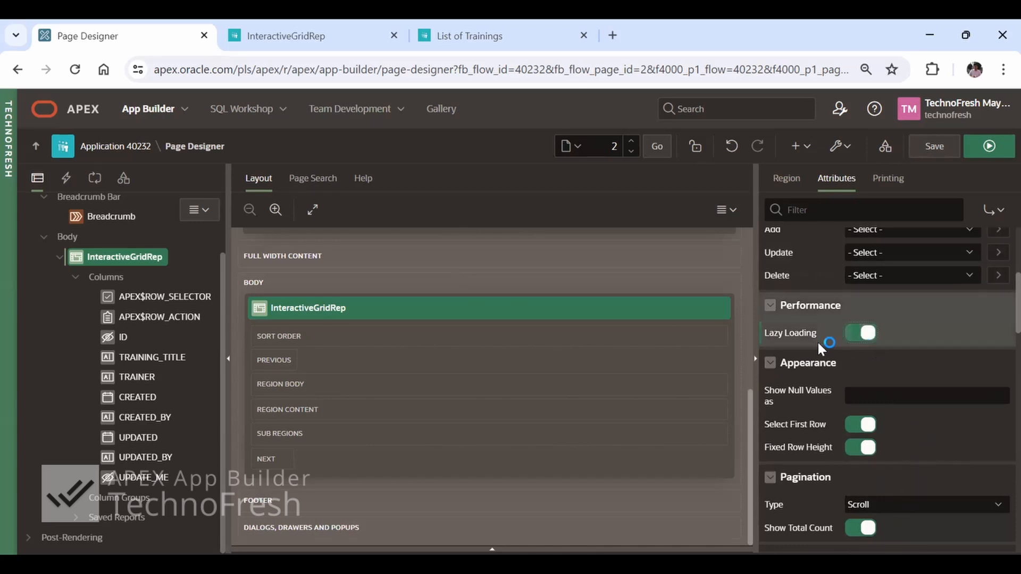
left_click(359, 181)
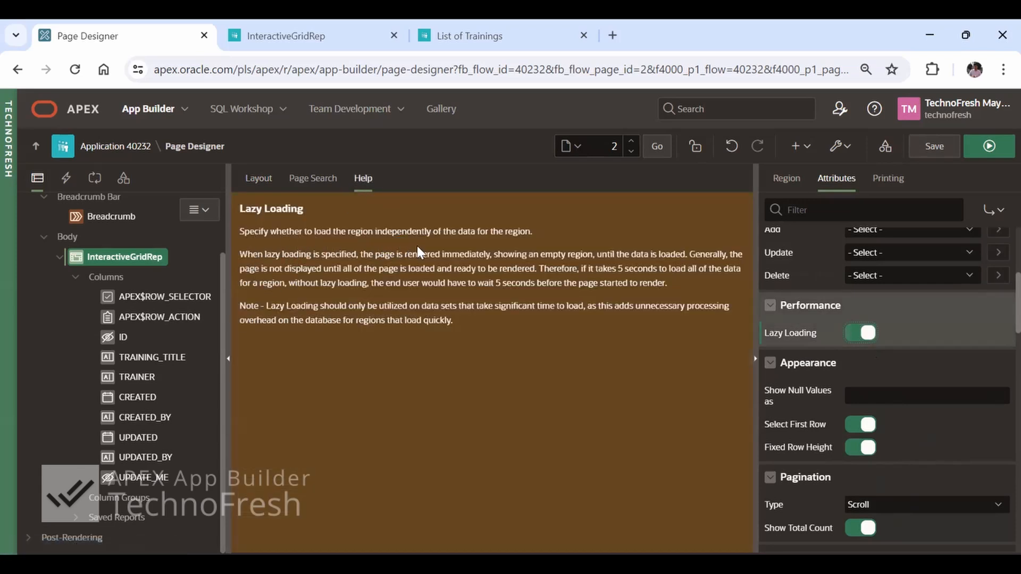
left_click(995, 147)
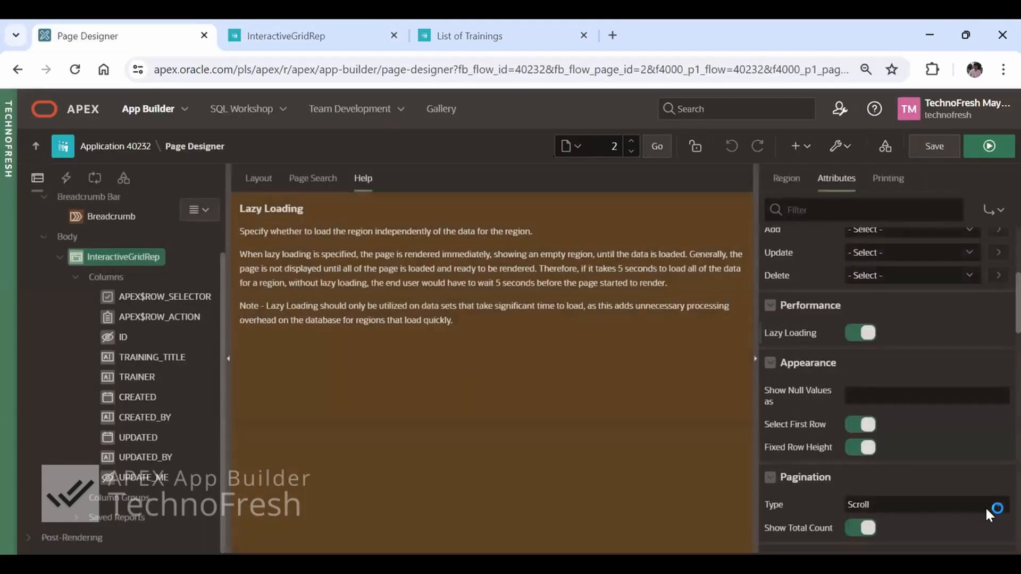
- Turn off Lazy Loading for the grid, and save and run the page
left_click(860, 333)
left_click(998, 151)
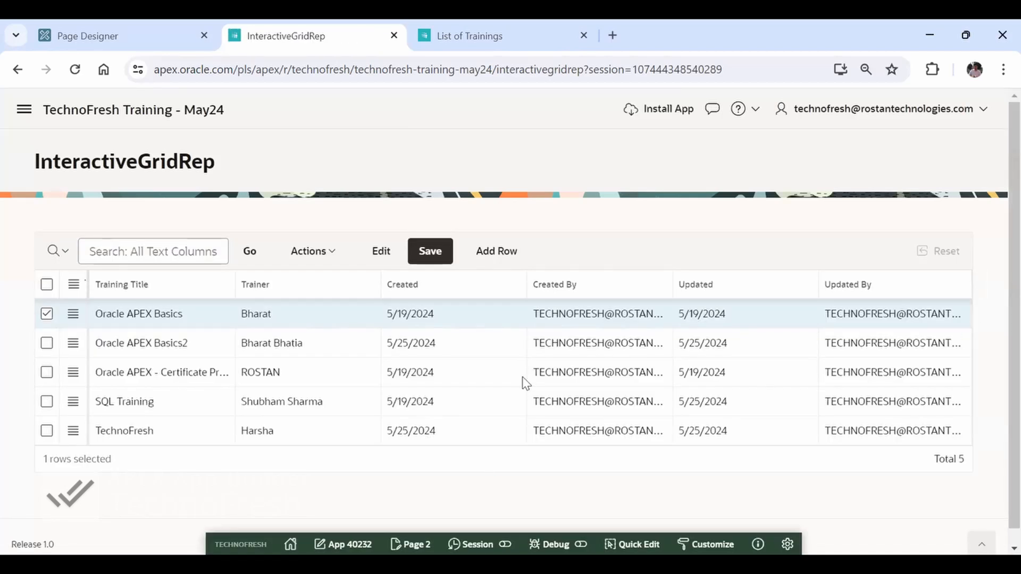
- Compare the region's Appearance settings in Page Designer with the row selection on the running InteractiveGridRep page
key("ctrl+shift+Tab")
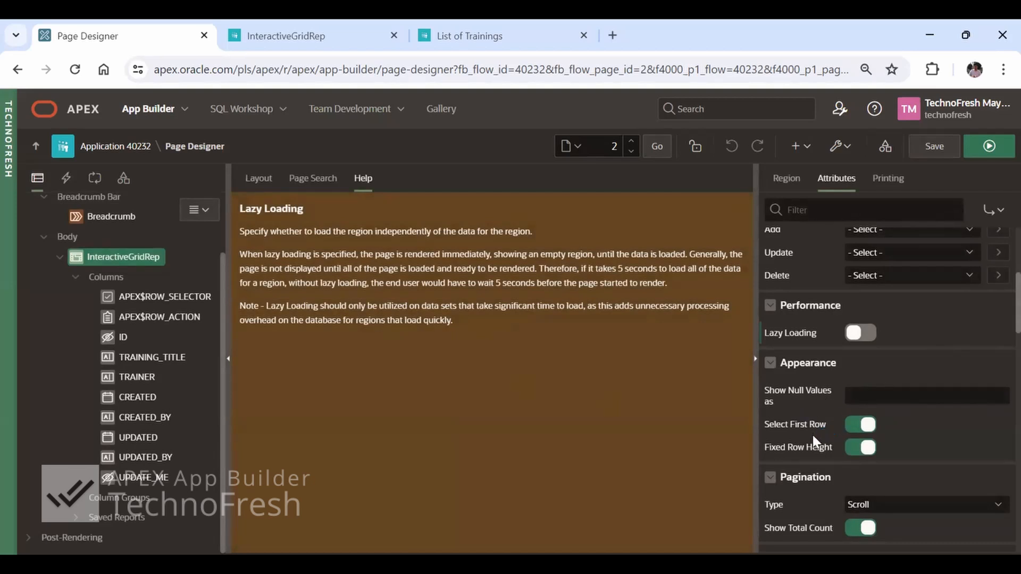
key("ctrl+Tab")
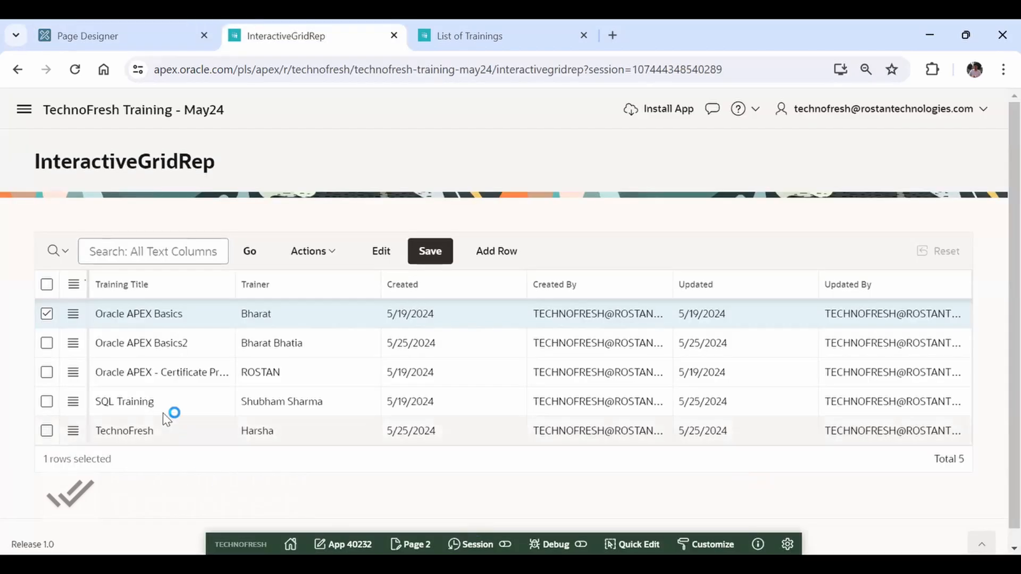
key("ctrl+shift+Tab")
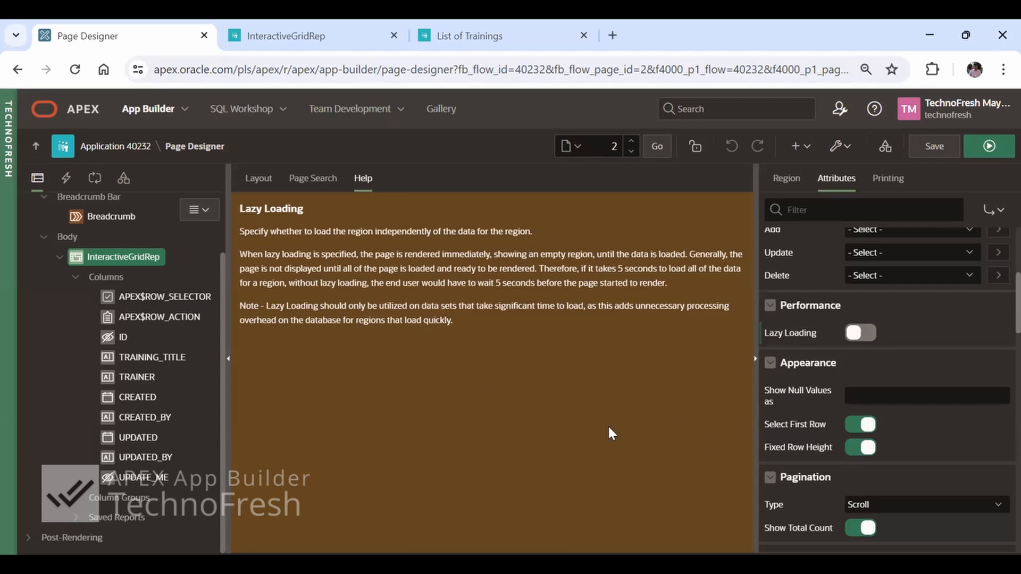
key("ctrl+Tab")
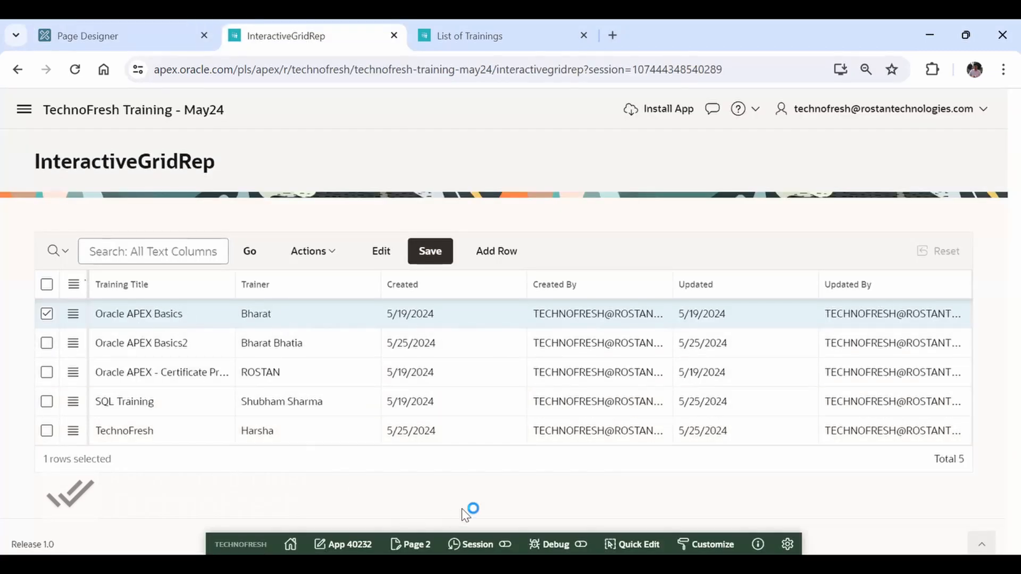
- Disable Select First Row in the grid's Appearance attributes in Page Designer, and save and run the page
key("ctrl+shift+Tab")
left_click(864, 425)
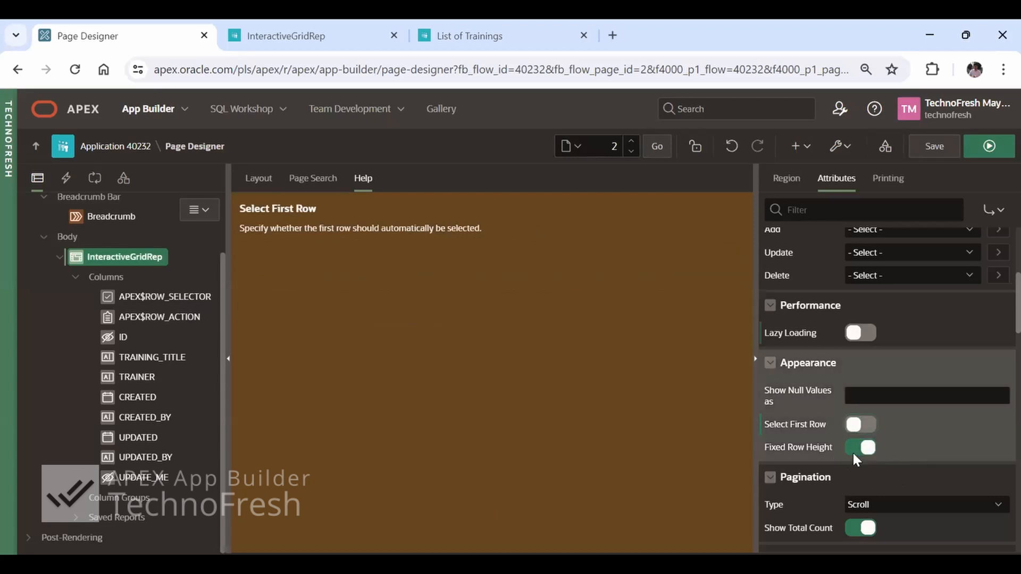
left_click(989, 147)
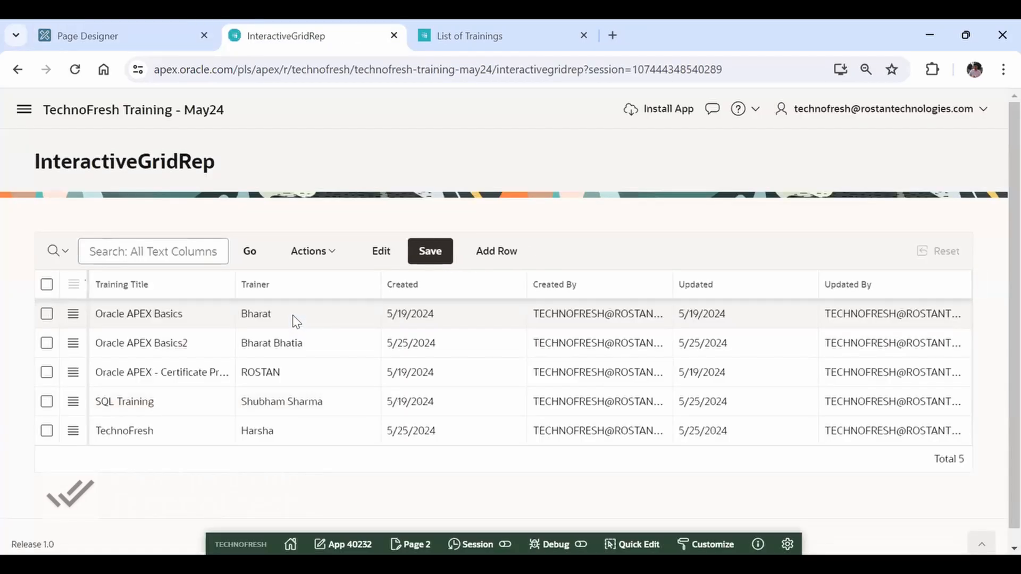
- Turn on grid editing, append "Oracle APEX Basics2O" to the Oracle APEX Basics2 row's training title, and try to save
double_click(310, 313)
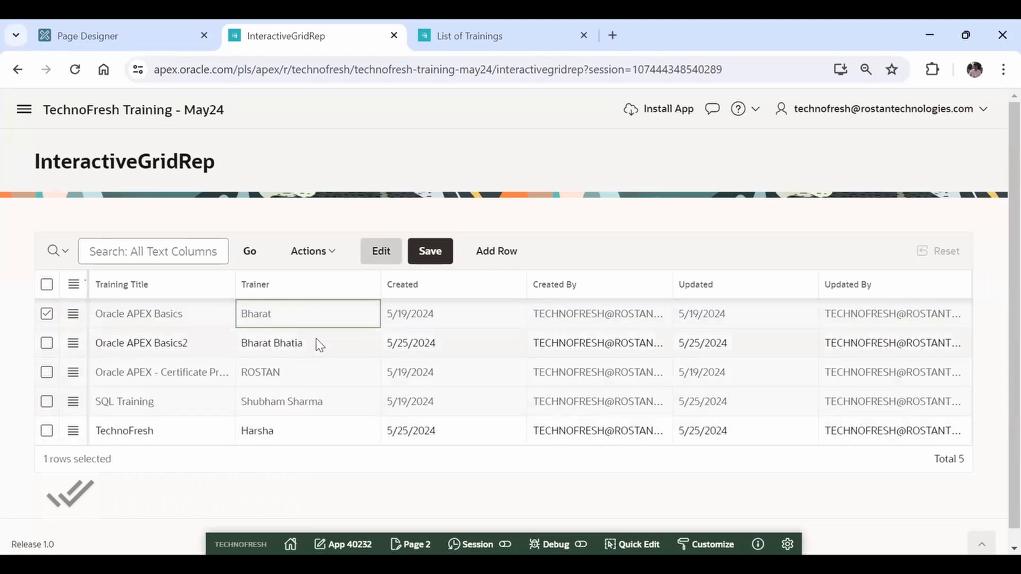
left_click(209, 343)
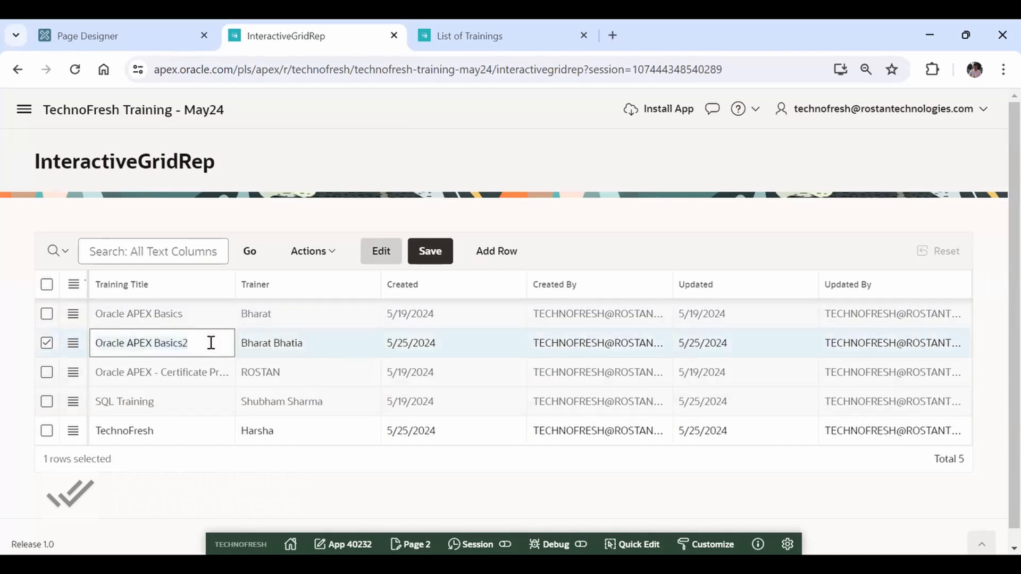
type("Oracle APEX Basics2")
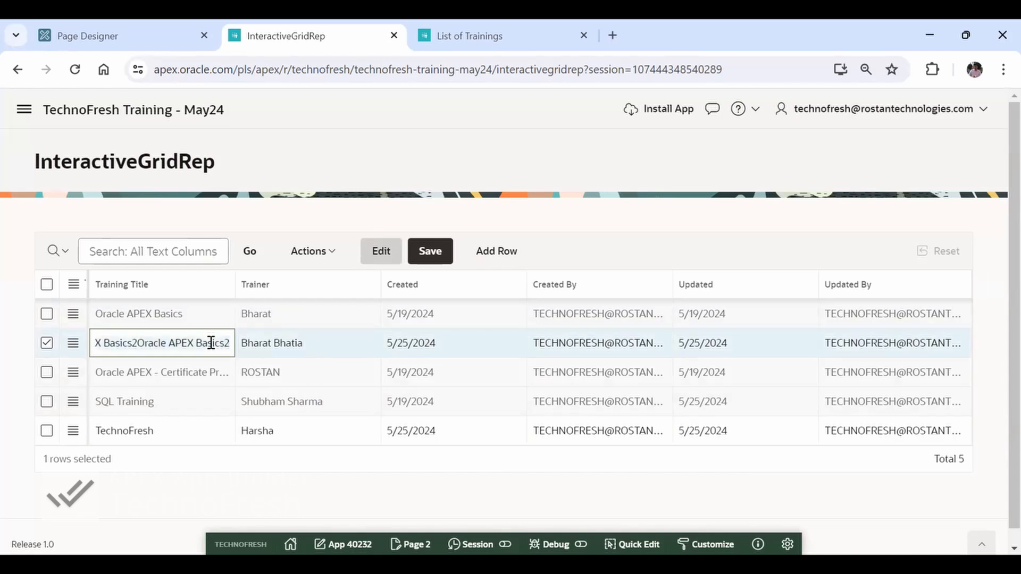
type("O")
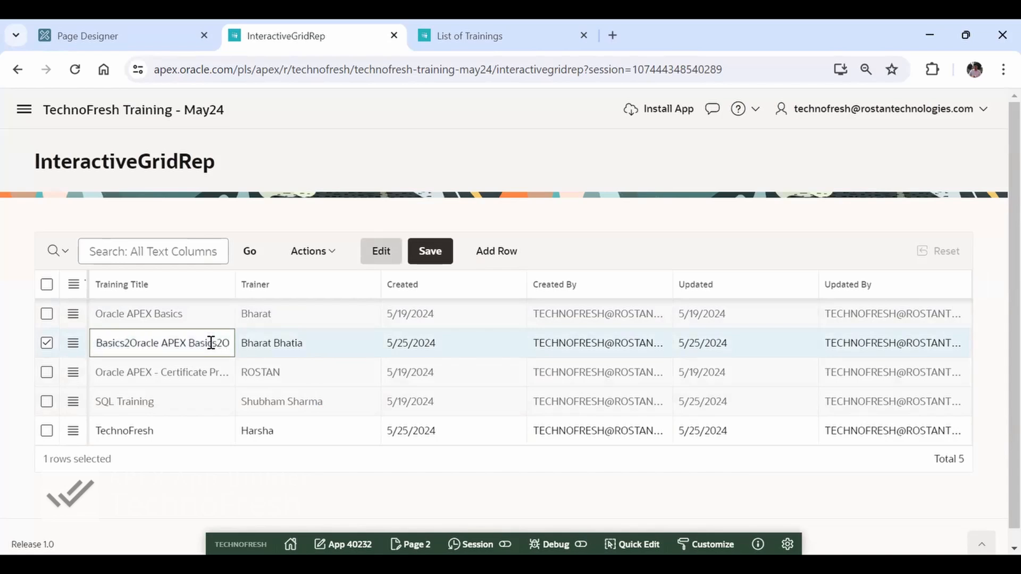
key("Tab")
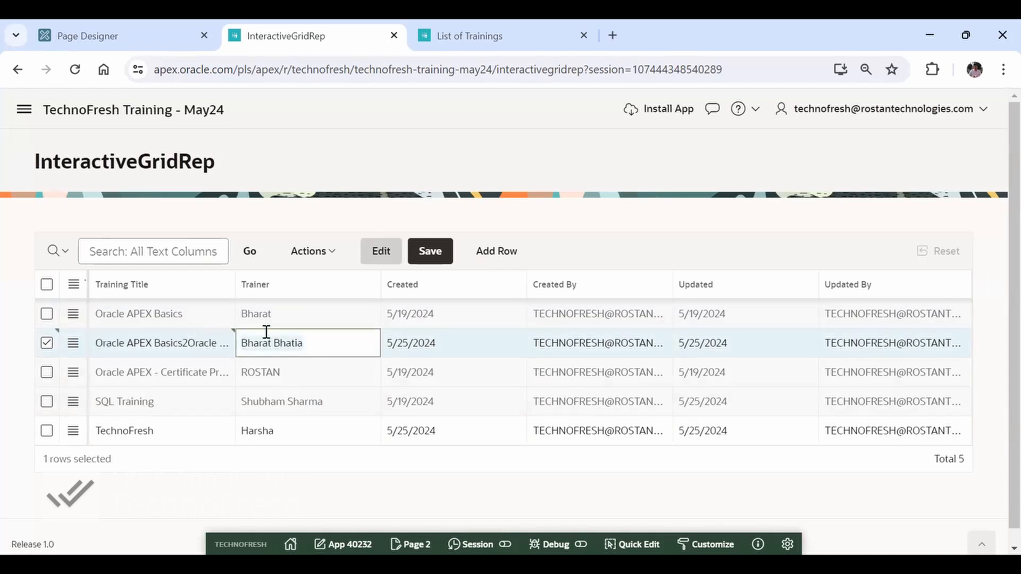
left_click(431, 253)
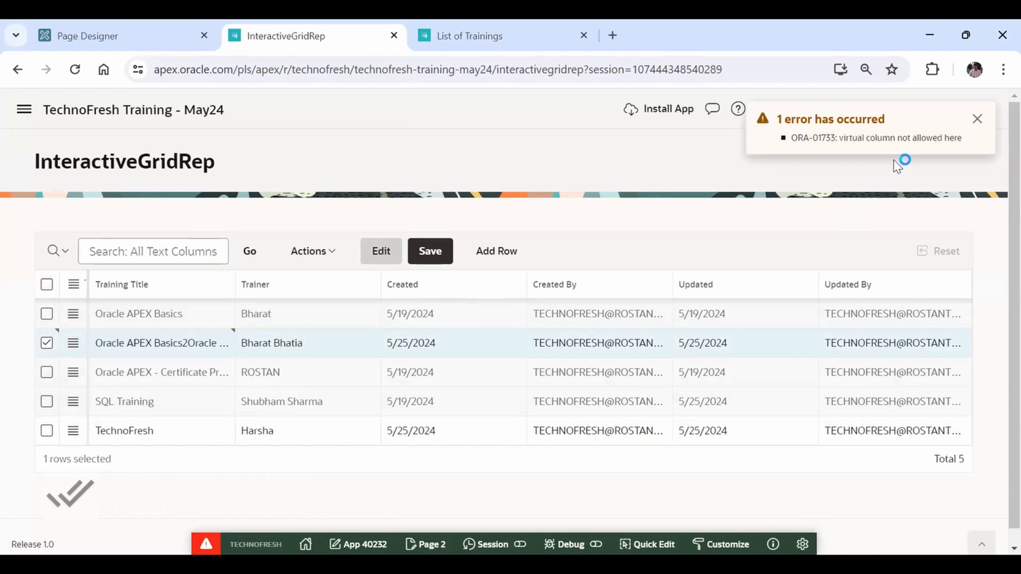
- Review the edited training title in the second row, retry saving the grid, and dismiss the error messages
double_click(170, 345)
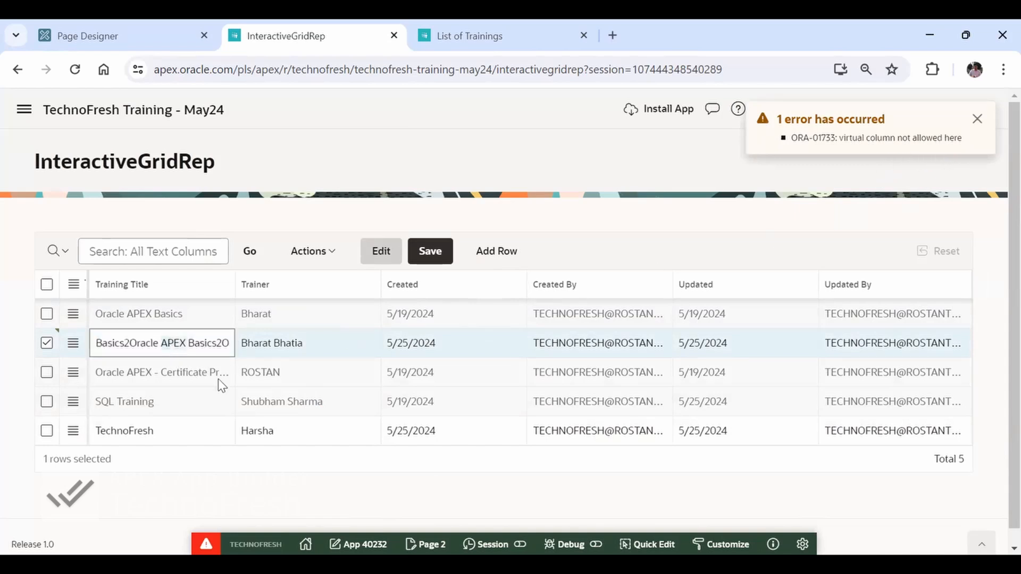
key("Home")
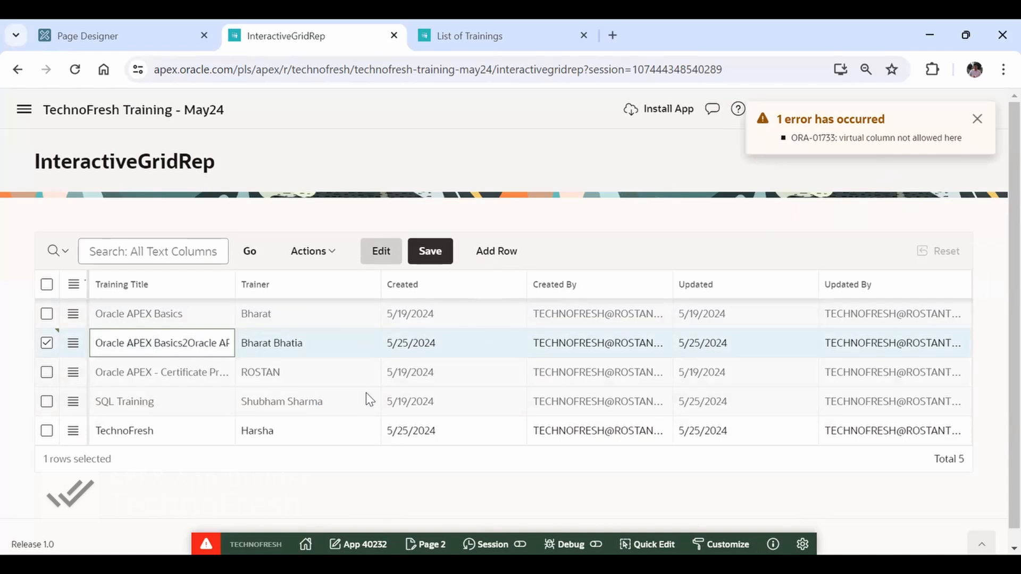
key("shift+End")
key("ctrl+v")
key("ctrl+v")
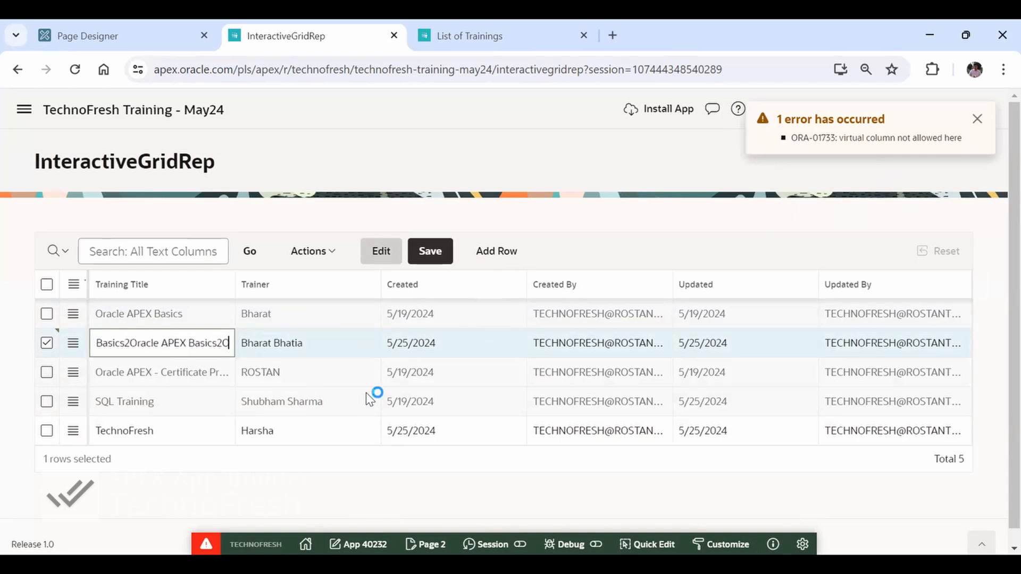
left_click(441, 251)
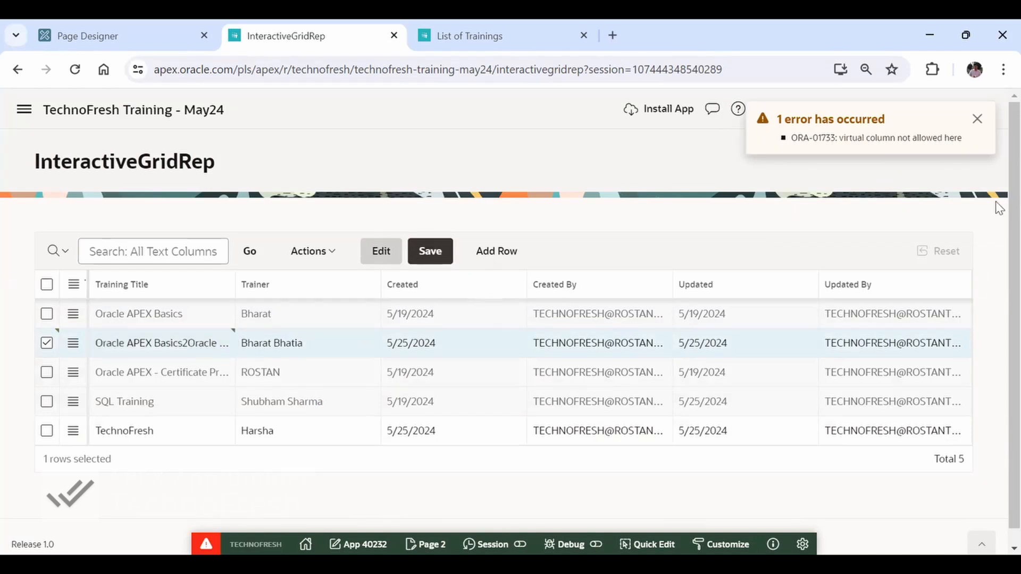
left_click(978, 118)
left_click(426, 258)
left_click(978, 119)
- Retype the final O in the second row's training title, try to save, and refresh the grid, discarding the unsaved changes
left_click(148, 354)
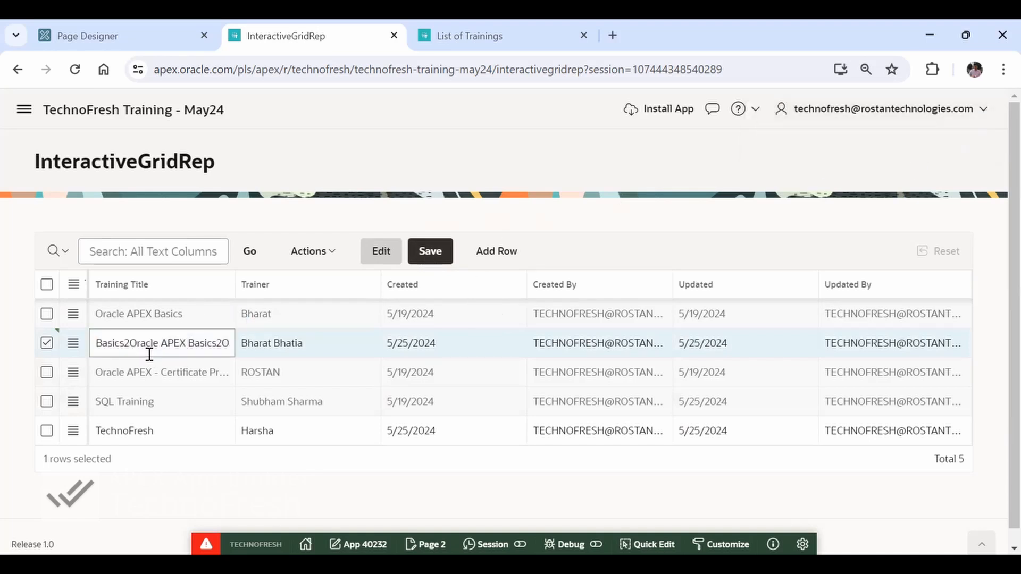
key("BackSpace")
type("O")
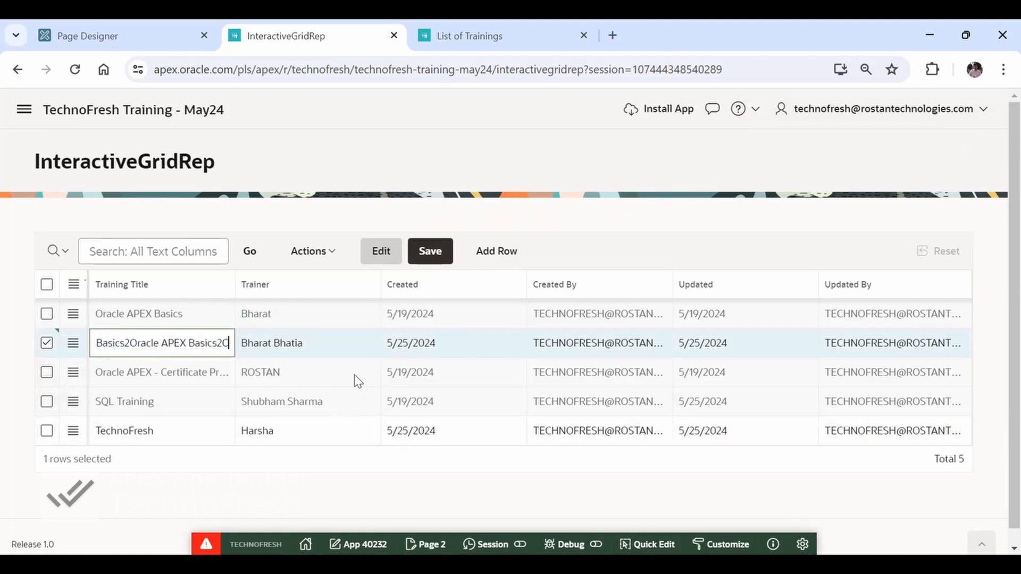
left_click(426, 253)
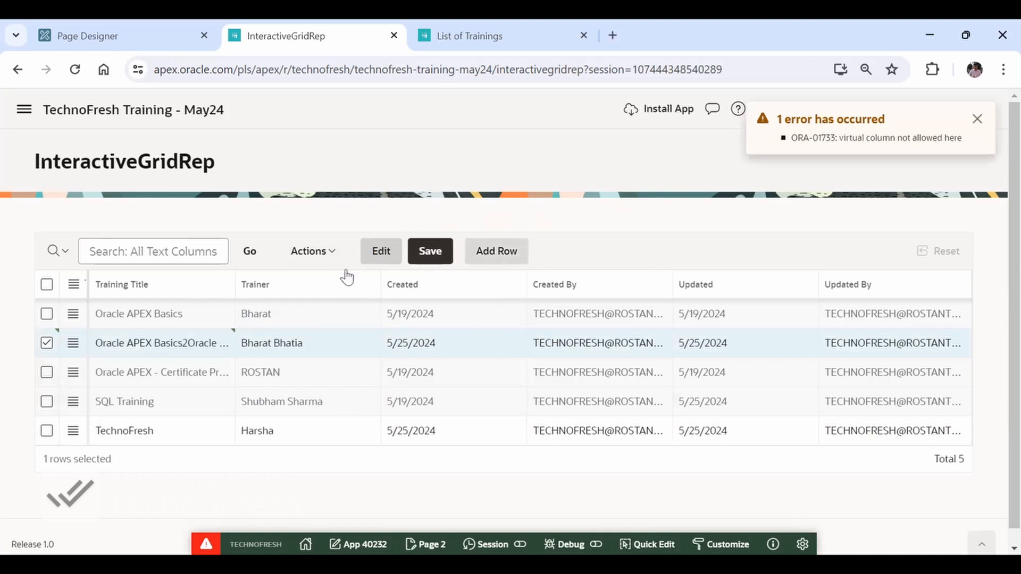
left_click(252, 255)
left_click(587, 357)
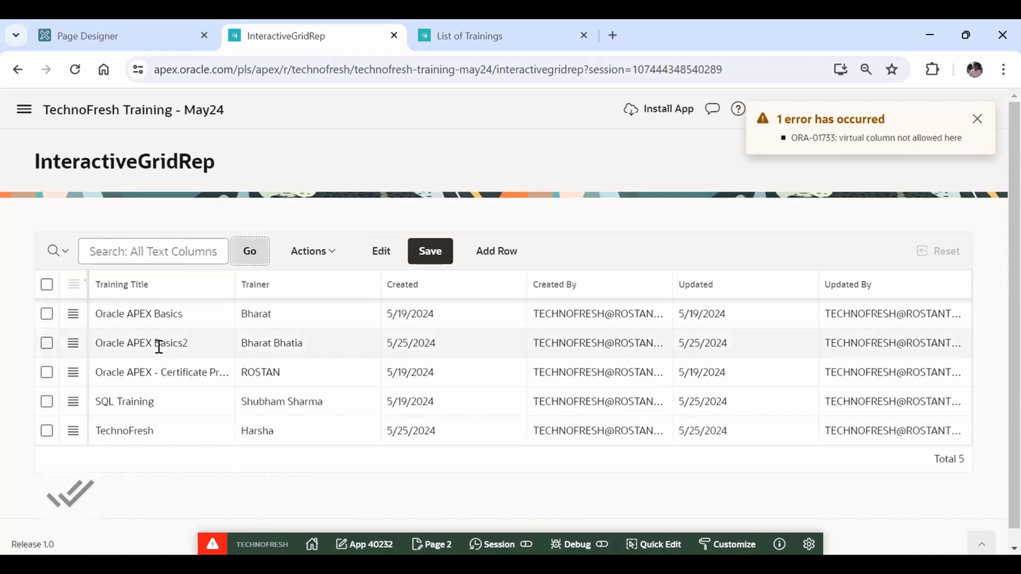
- Append another "Oracle APEX Basics2" to the second row's training title, try to save, and refresh the grid, discarding the edit
double_click(158, 347)
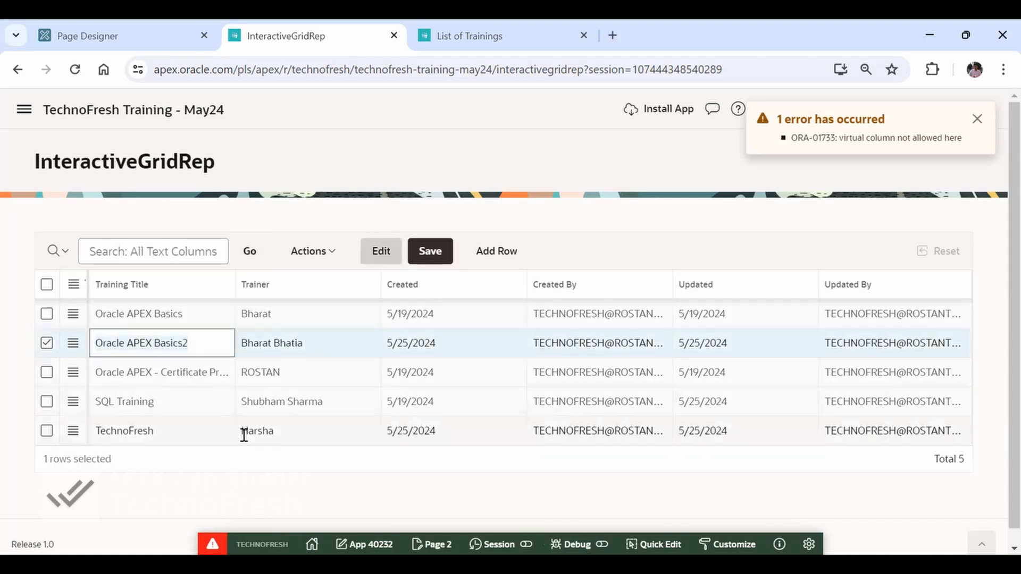
type("Oracle APEX Basics2")
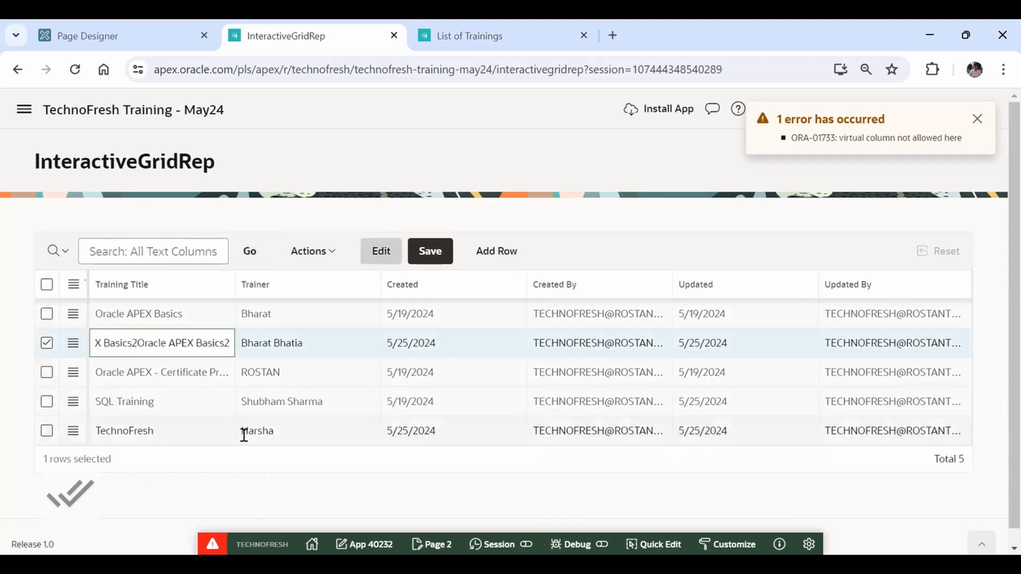
left_click(437, 255)
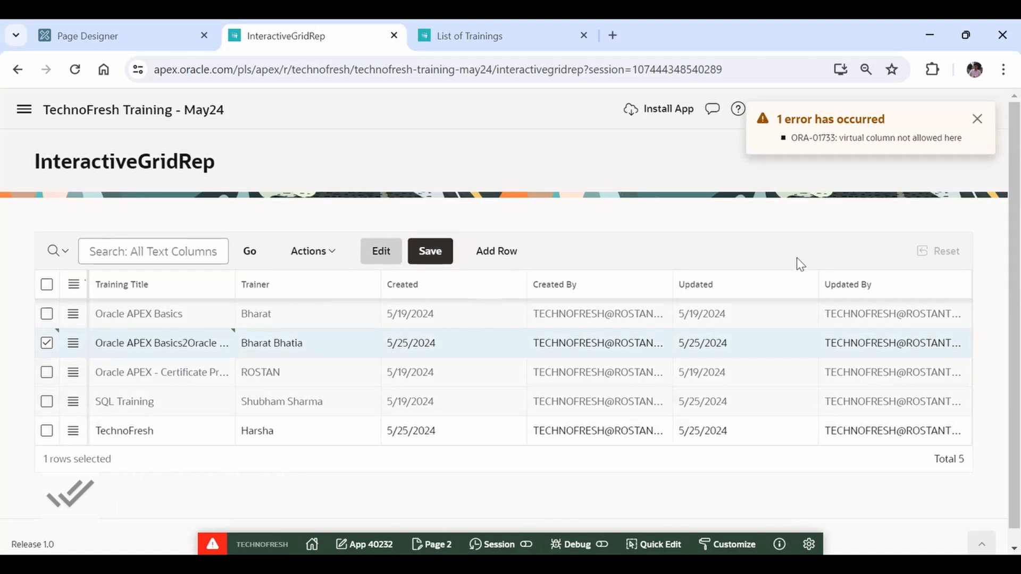
left_click(979, 120)
left_click(244, 261)
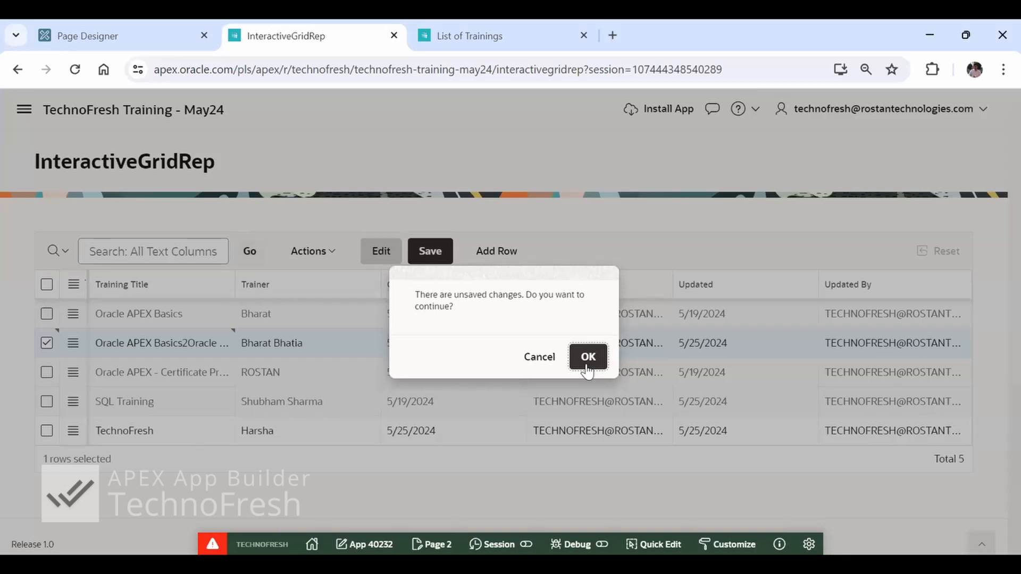
left_click(587, 366)
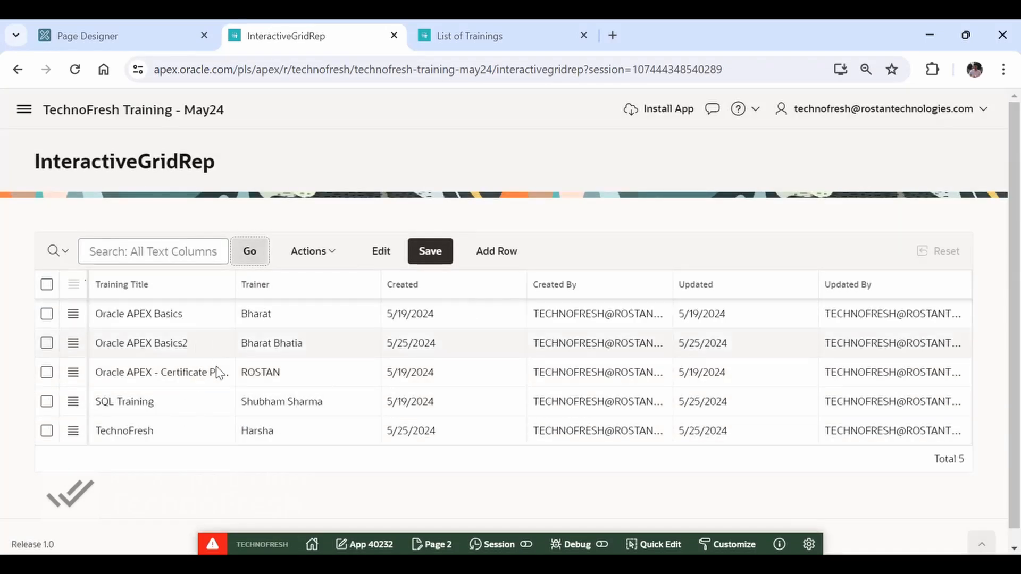
- Paste the copied title text after the trainer in the TechnoFresh row, try to save, and reload the page without the edit
left_click(204, 381)
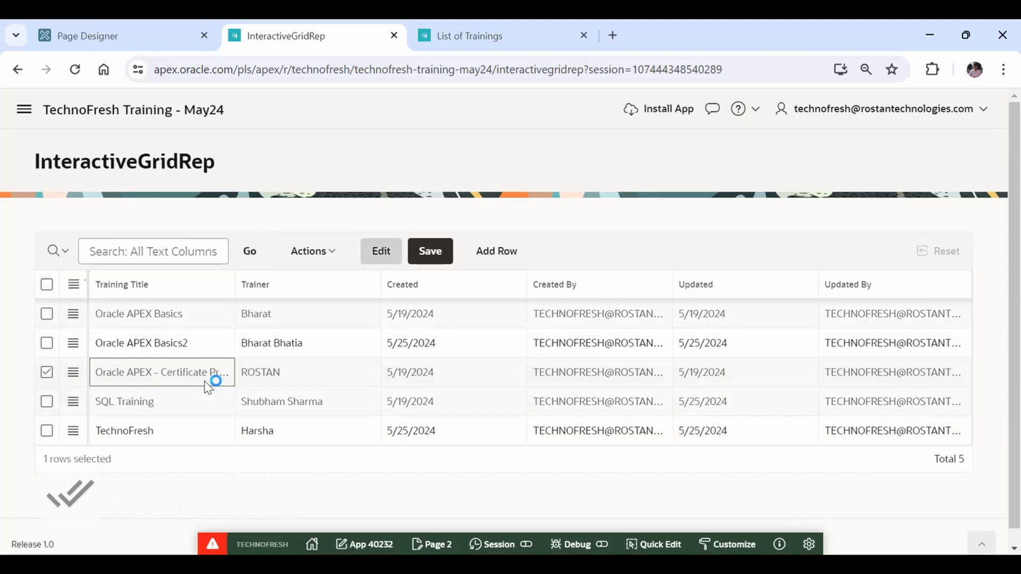
left_click(284, 439)
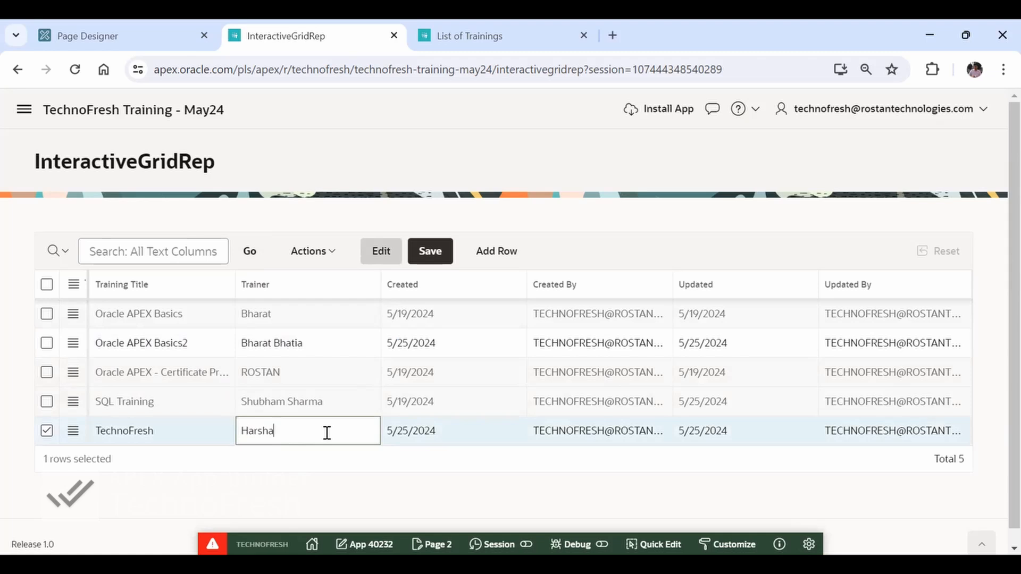
key("ctrl+v")
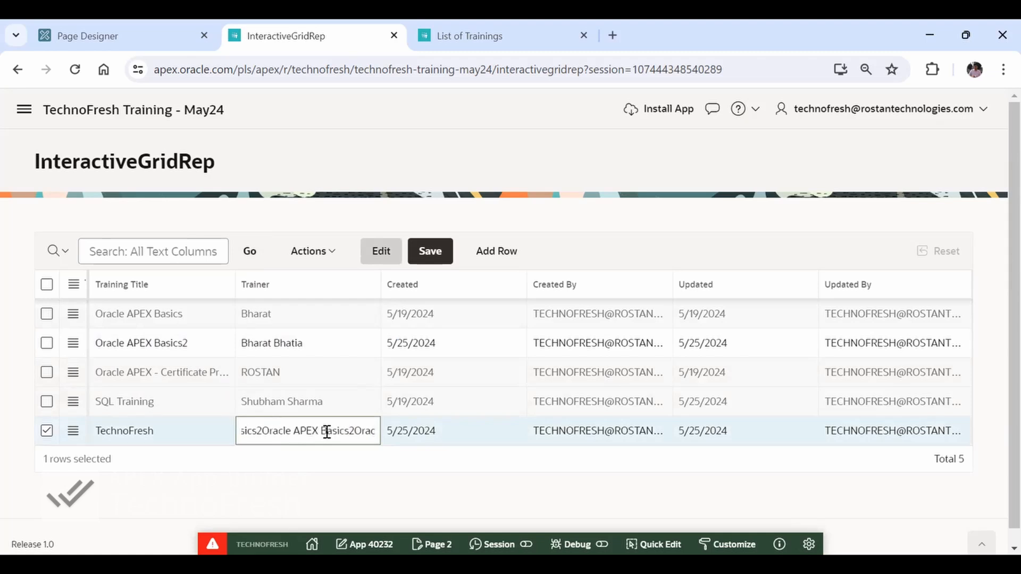
key("Tab")
left_click(464, 470)
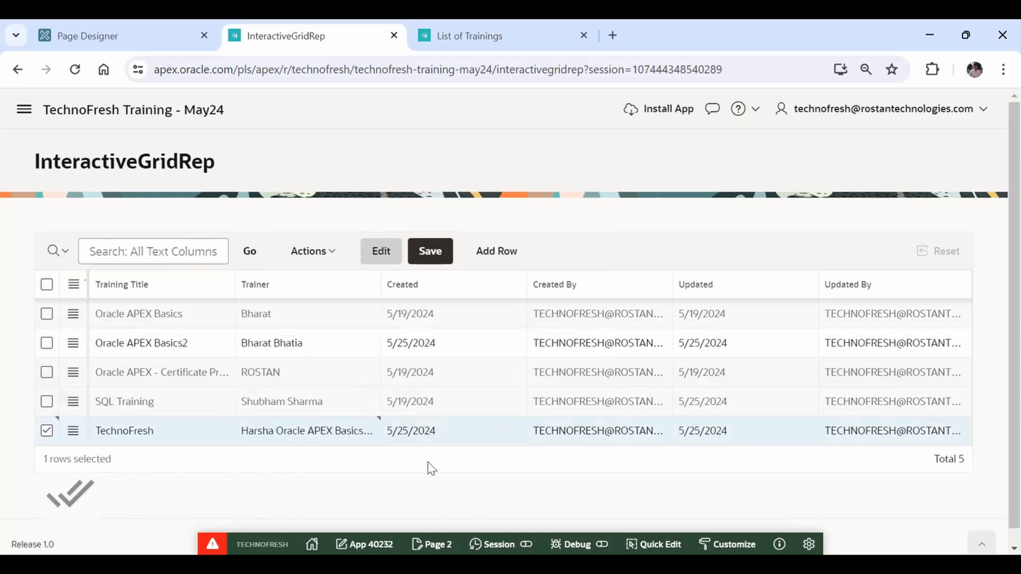
left_click(430, 252)
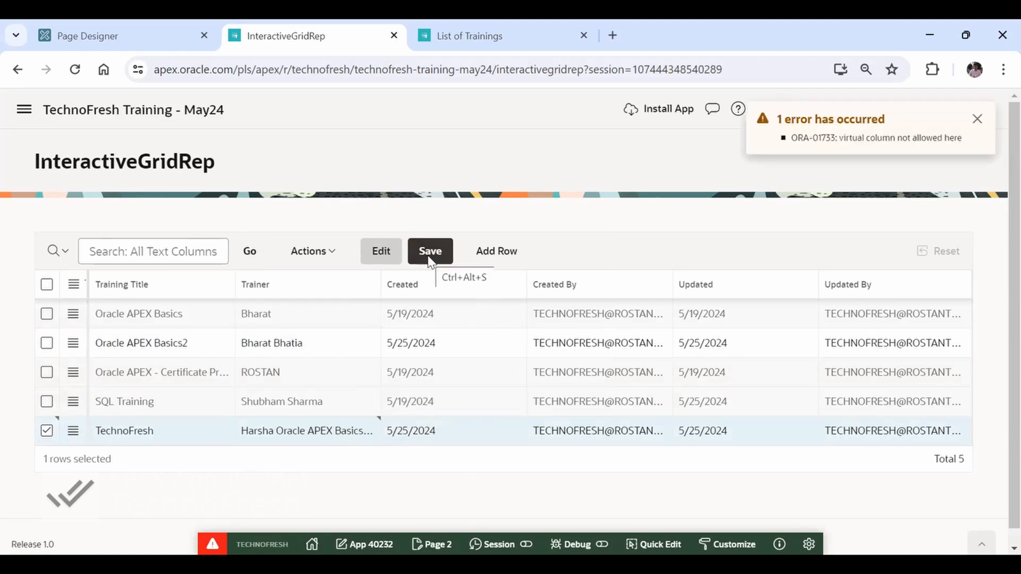
key("F5")
left_click(568, 175)
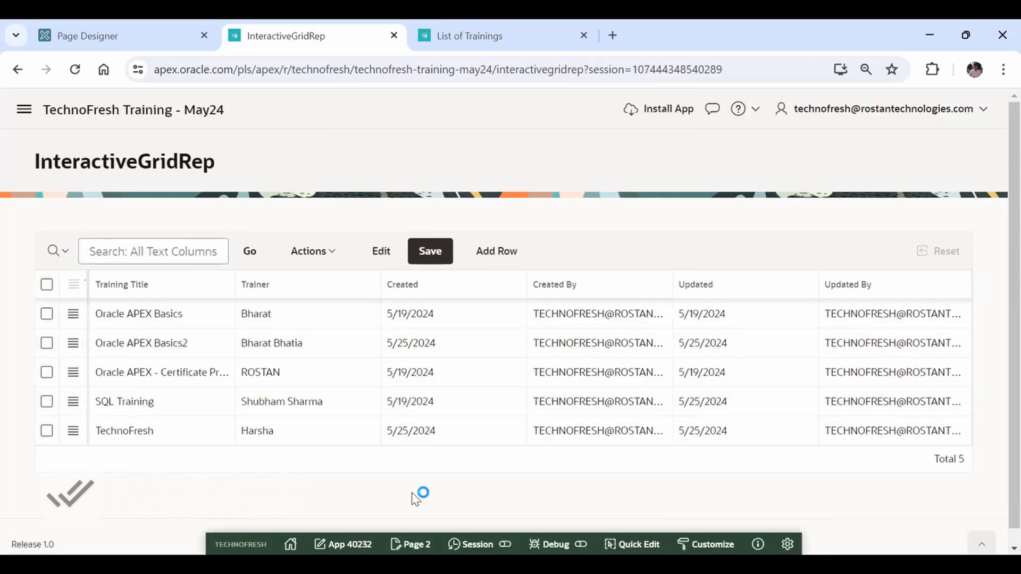
- Review the grid's Appearance, Pagination, Messages and Toolbar attributes in Page Designer, including the When No Data Found help
key("ctrl+shift+Tab")
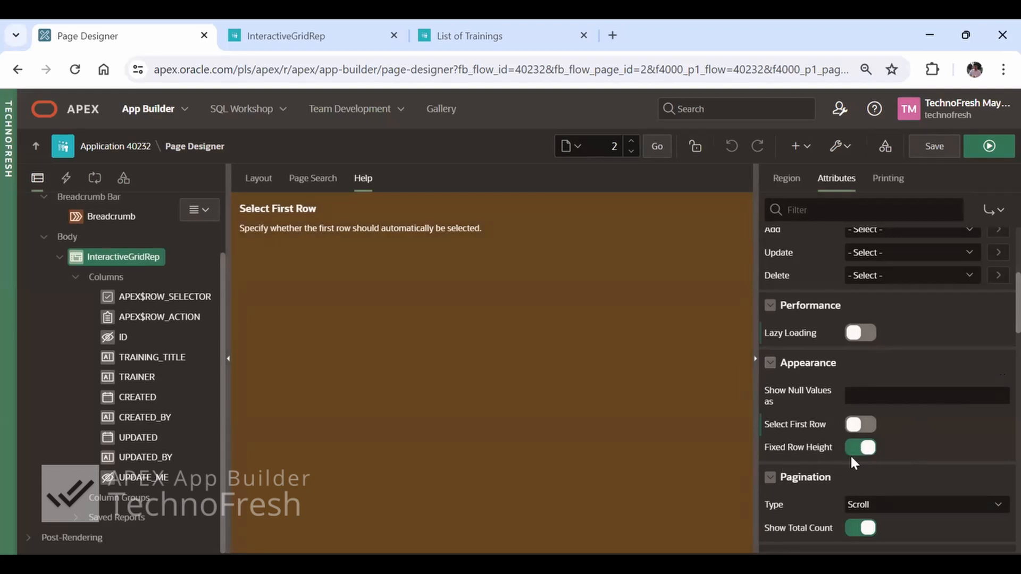
scroll(908, 422, "down", 2)
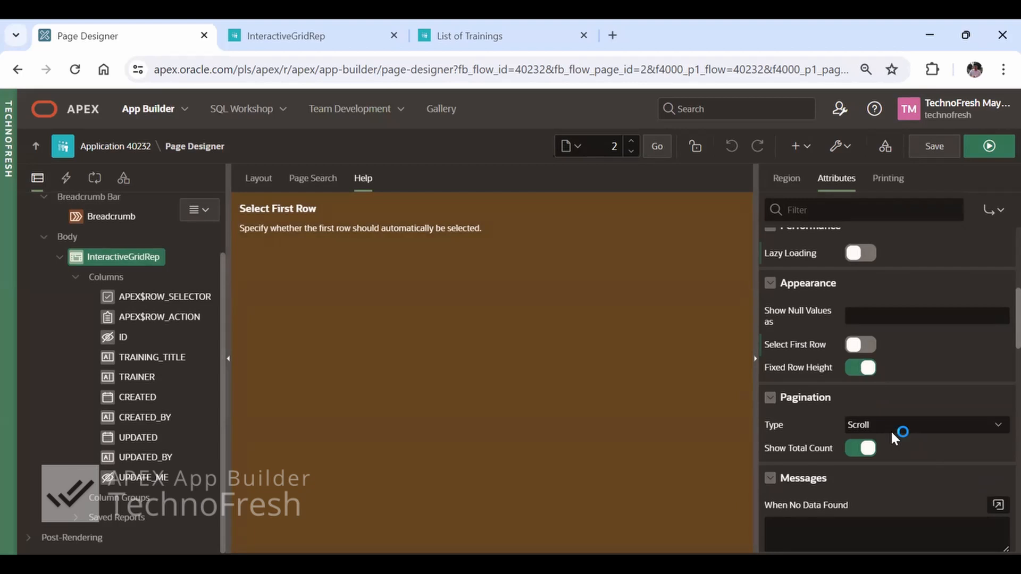
scroll(891, 430, "down", 2)
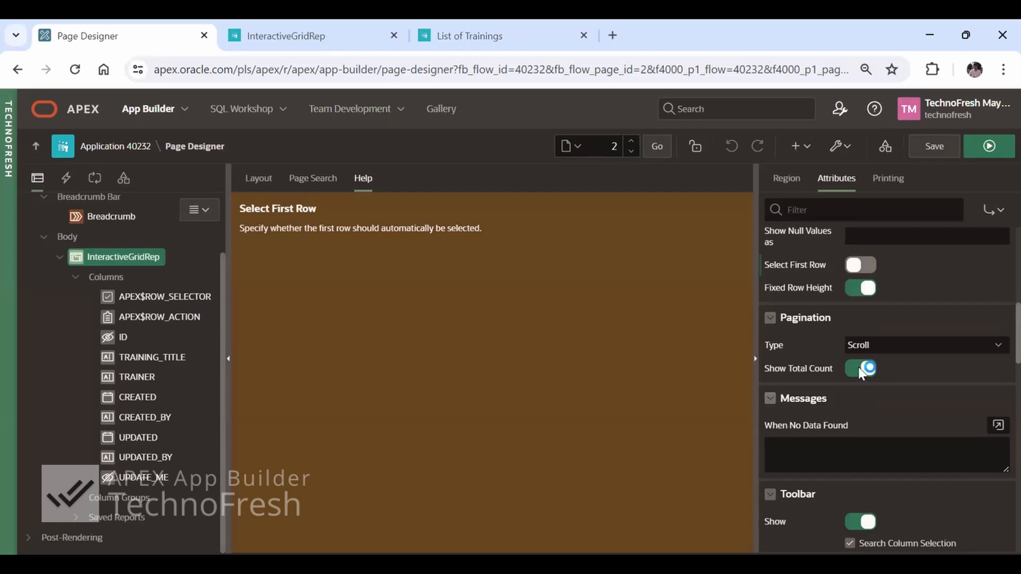
left_click(878, 459)
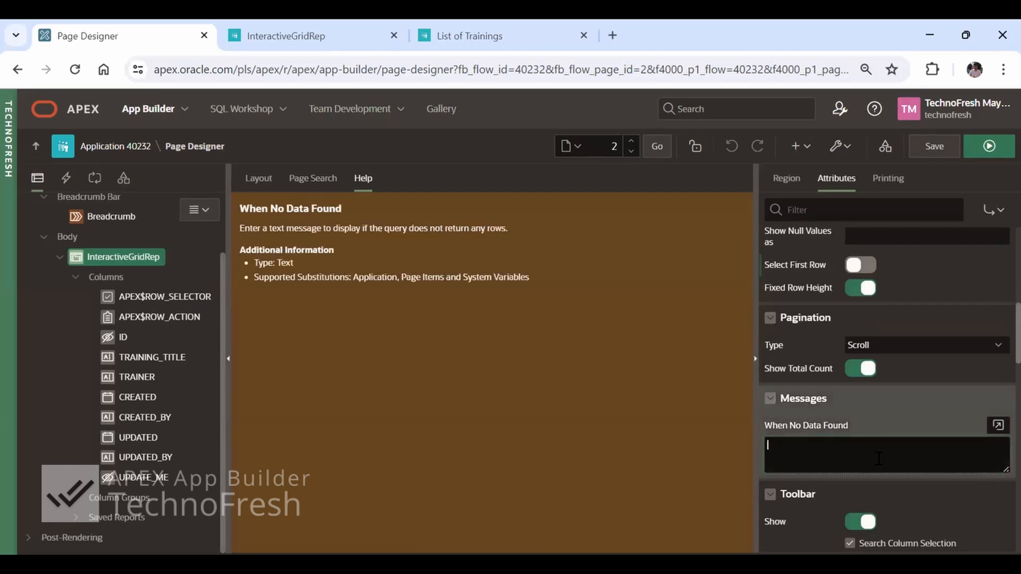
scroll(888, 463, "down", 3)
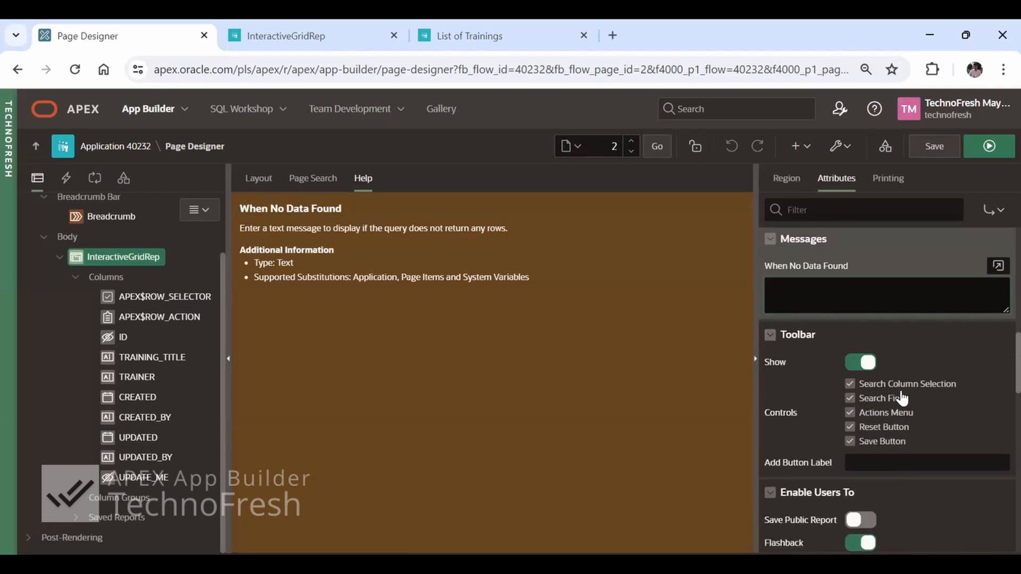
- On the running InteractiveGridRep page, limit the grid search to the Trainer column and turn on Case Sensitive
key("ctrl+Tab")
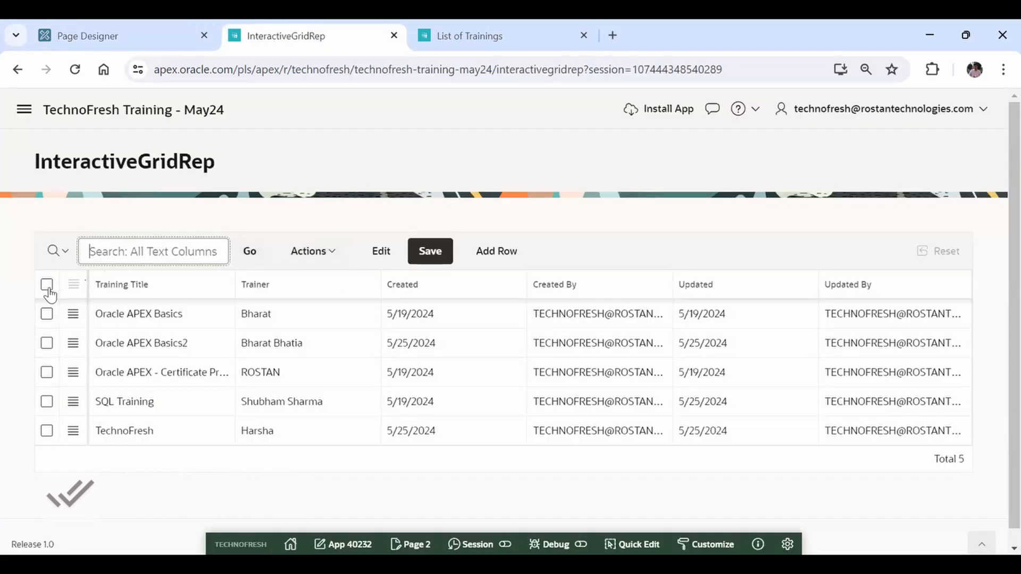
left_click(59, 253)
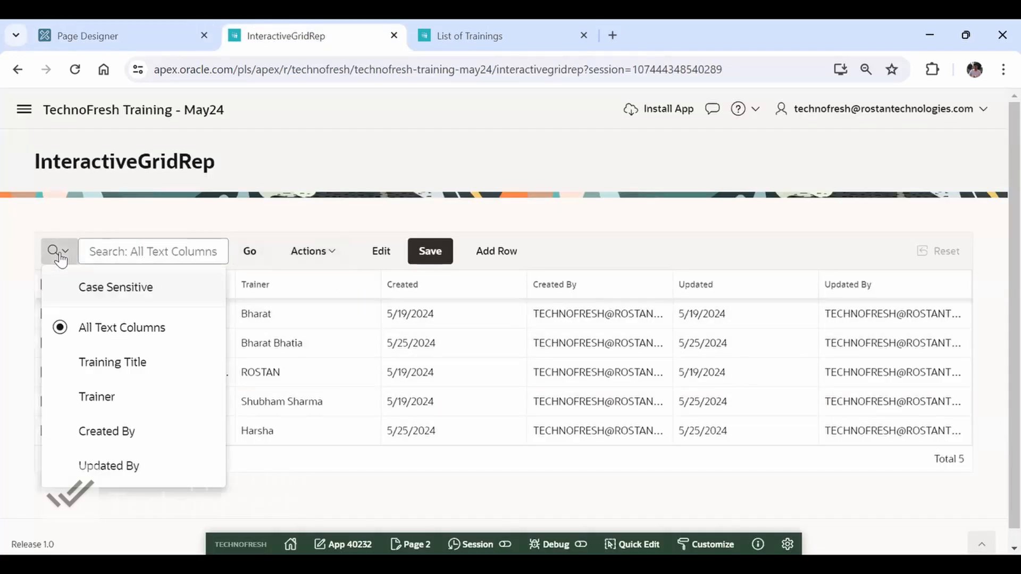
left_click(97, 403)
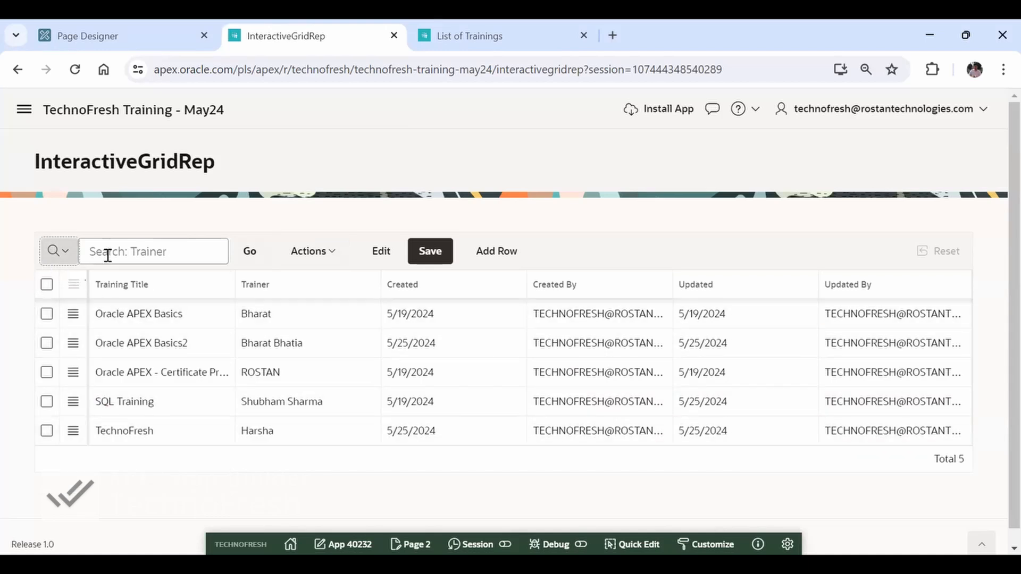
left_click(60, 254)
left_click(70, 291)
left_click(64, 261)
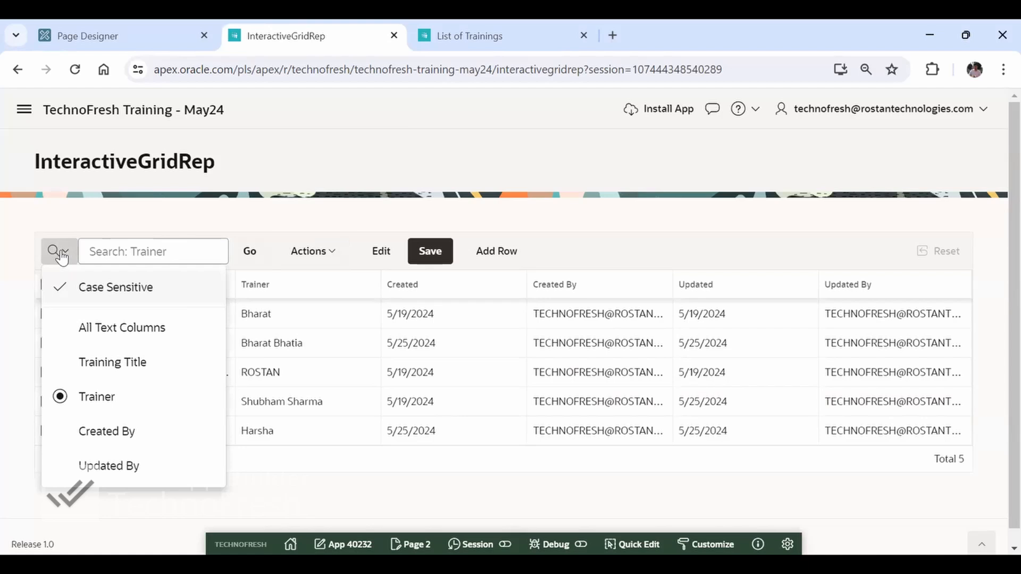
- Set the grid search back to All Text Columns and turn off Case Sensitive
left_click(82, 328)
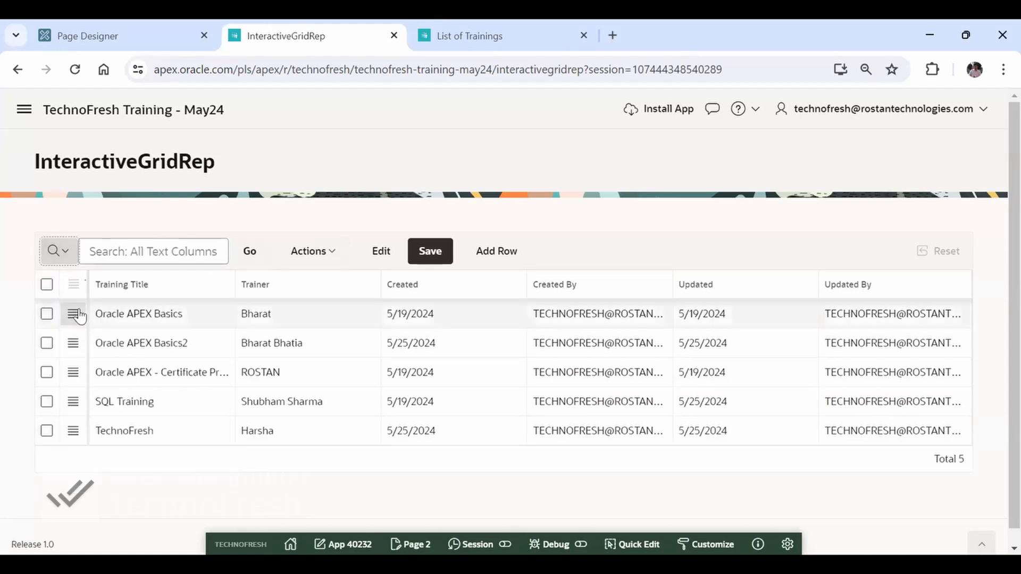
left_click(55, 251)
left_click(60, 292)
left_click(52, 260)
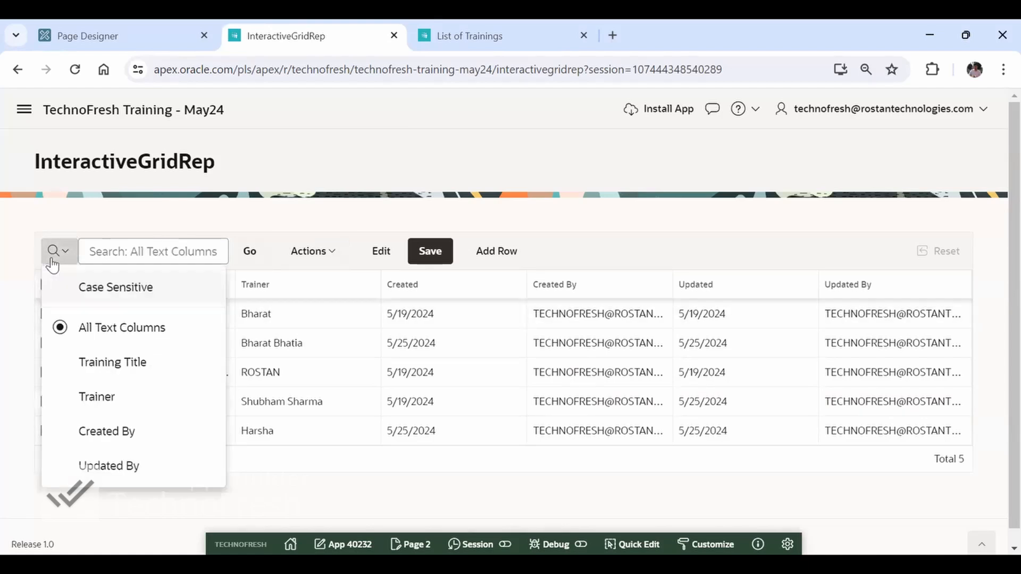
left_click(52, 260)
left_click(146, 254)
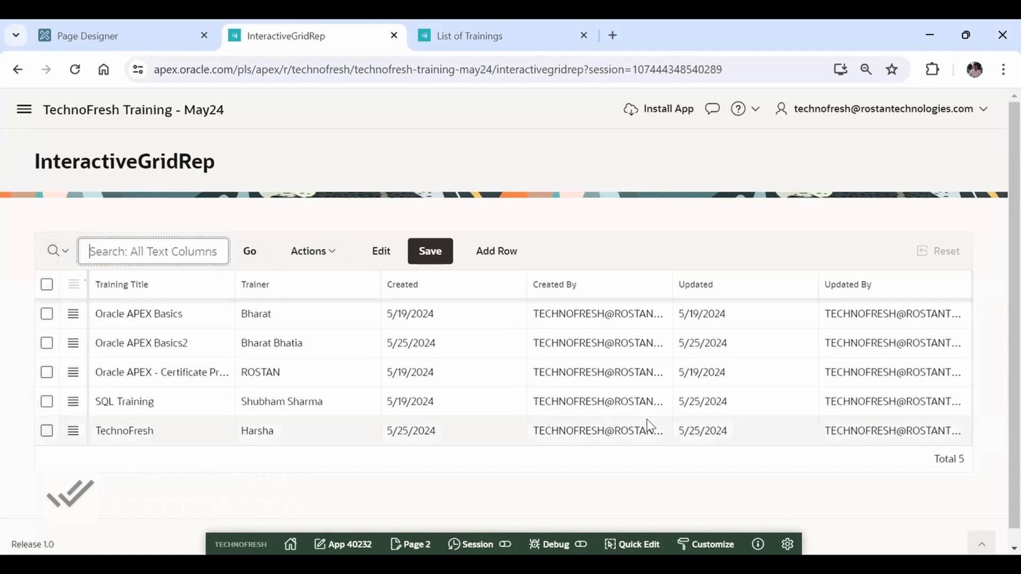
- Compare the Toolbar controls in Page Designer with the Reset and Save buttons on the running InteractiveGridRep page
key("ctrl+shift+Tab")
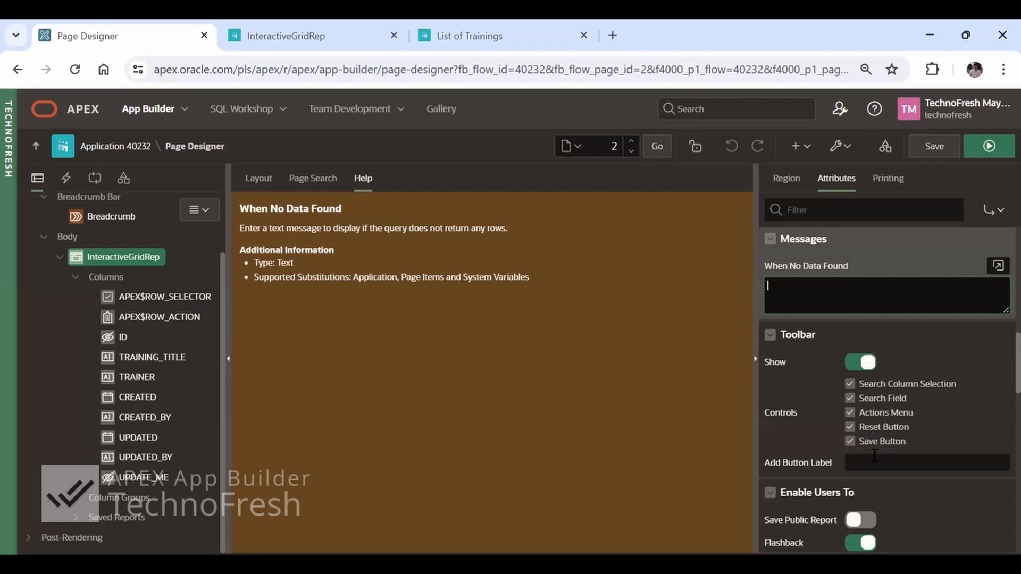
key("ctrl+Tab")
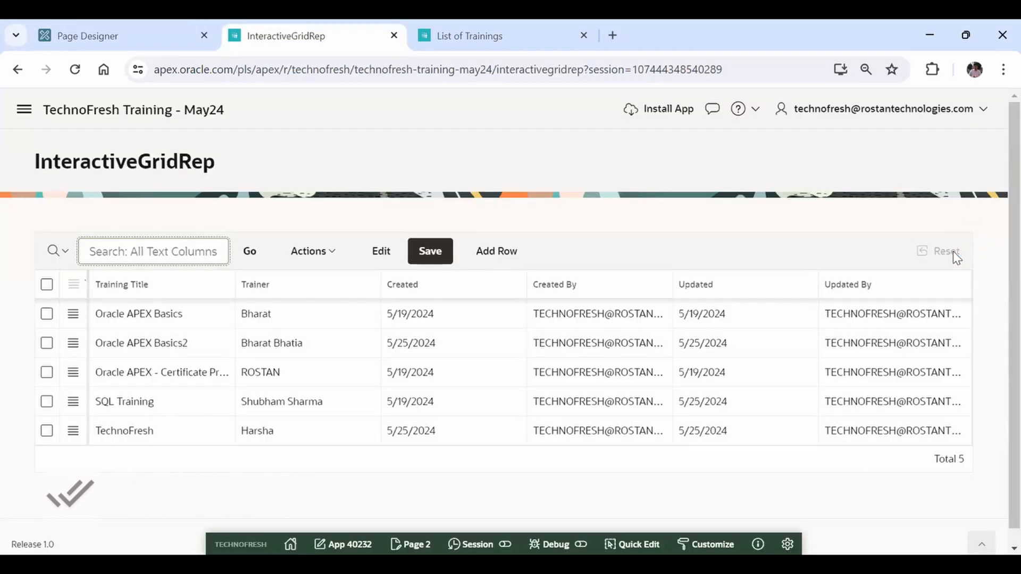
left_click(937, 256)
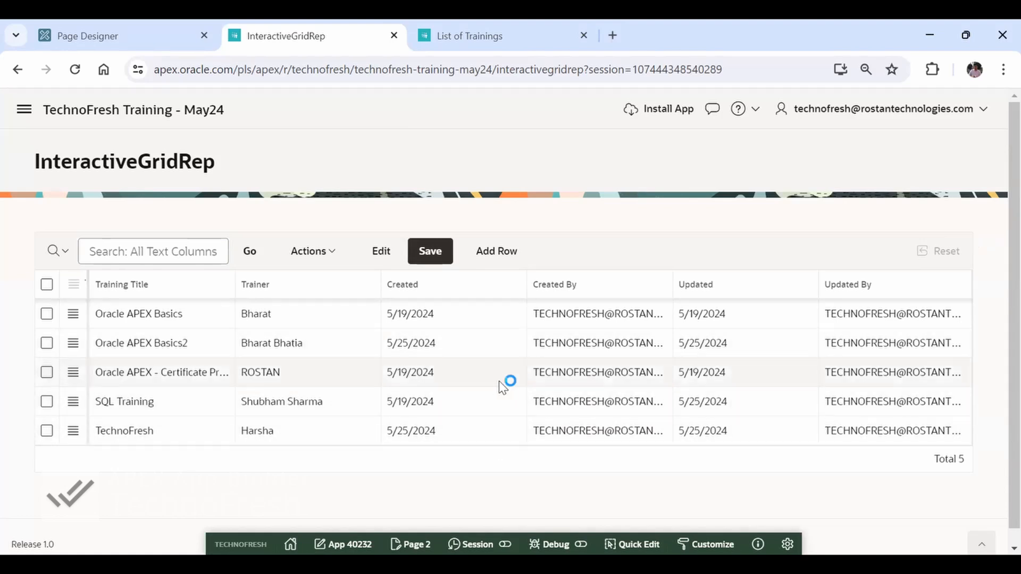
key("ctrl+shift+Tab")
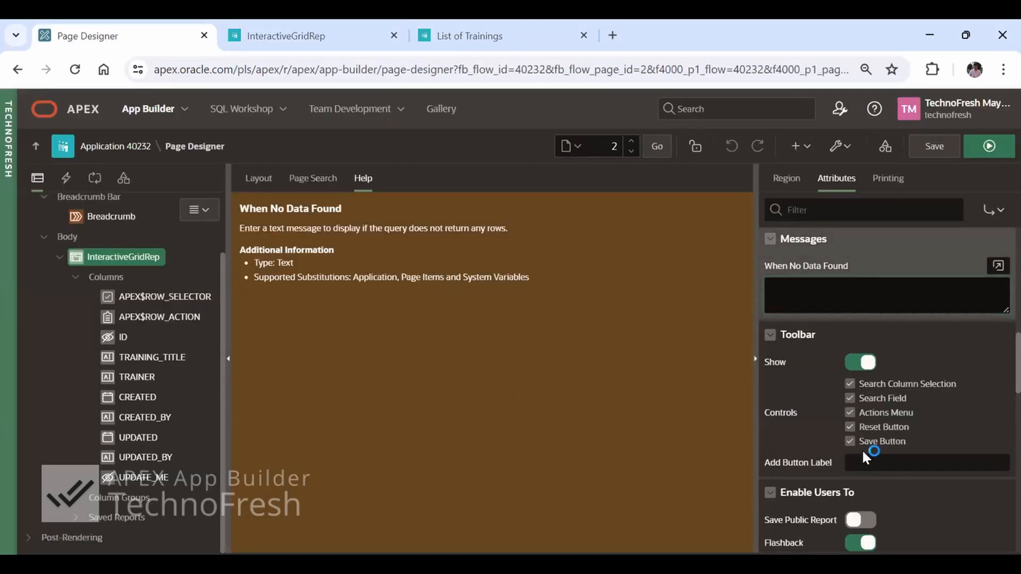
key("ctrl+Tab")
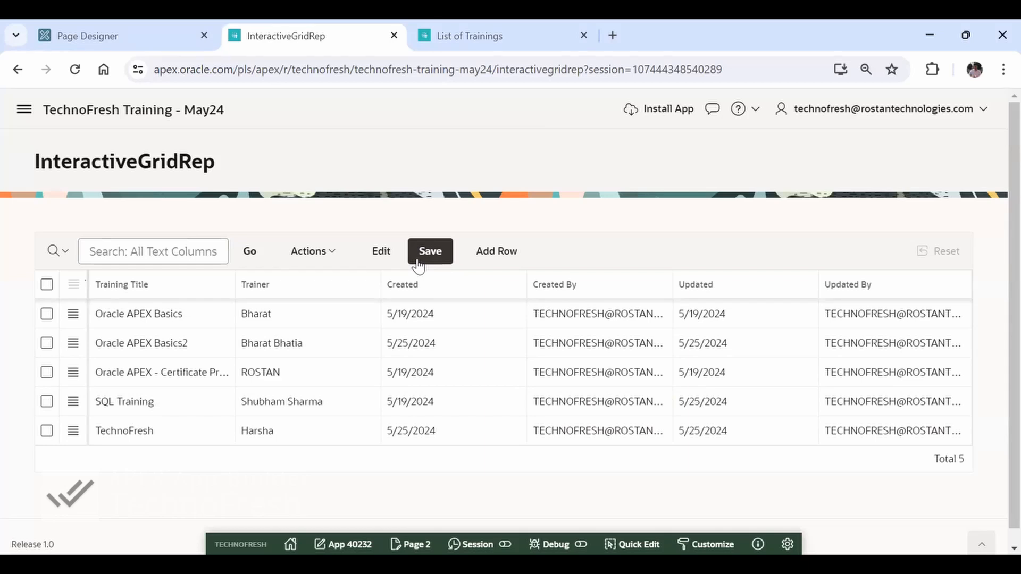
- Turn Save Public Report on and off again in the grid's Enable Users To attributes, and return to the running InteractiveGridRep page
key("ctrl+shift+Tab")
scroll(935, 446, "down", 2)
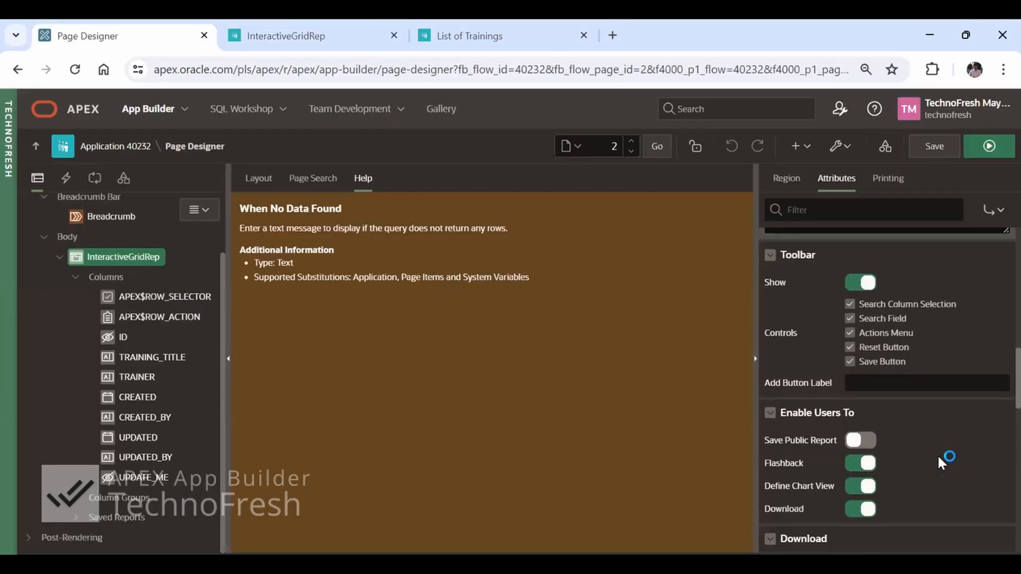
left_click(861, 441)
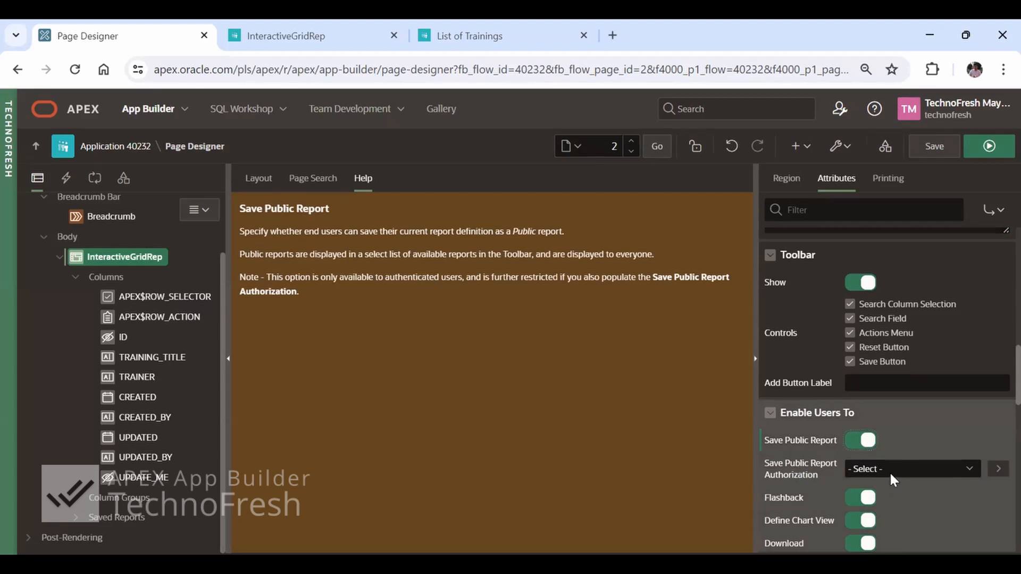
left_click(858, 440)
key("ctrl+Tab")
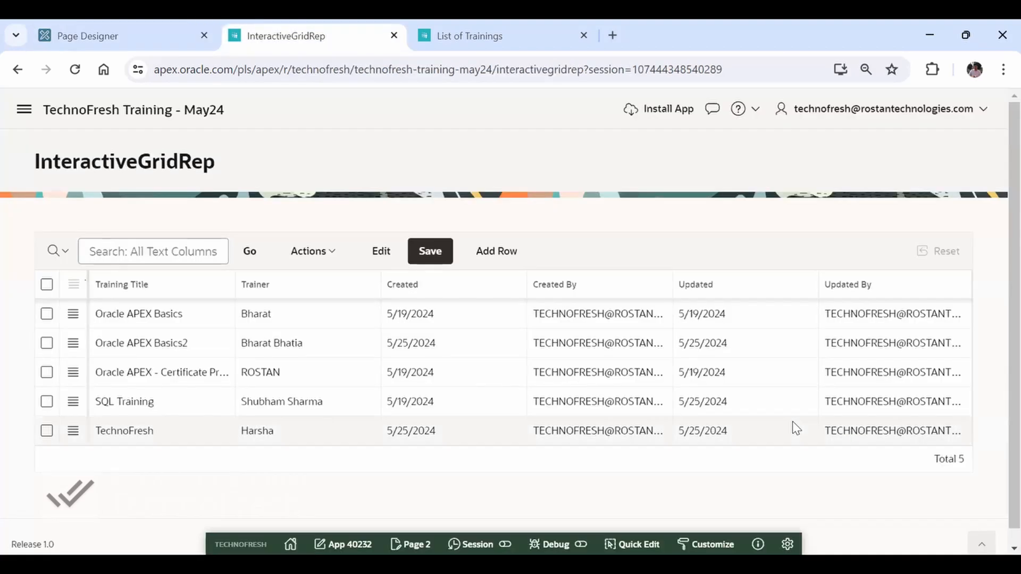
- Switch to the running List of Trainings page and examine the Default and Private reports in its saved report list
key("ctrl+Tab")
left_click(382, 261)
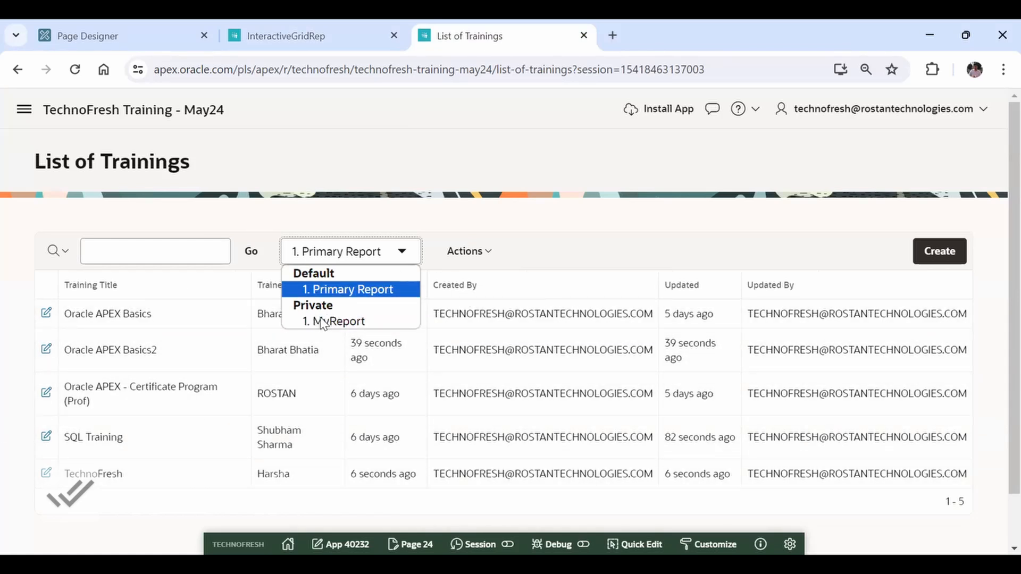
left_click(338, 323)
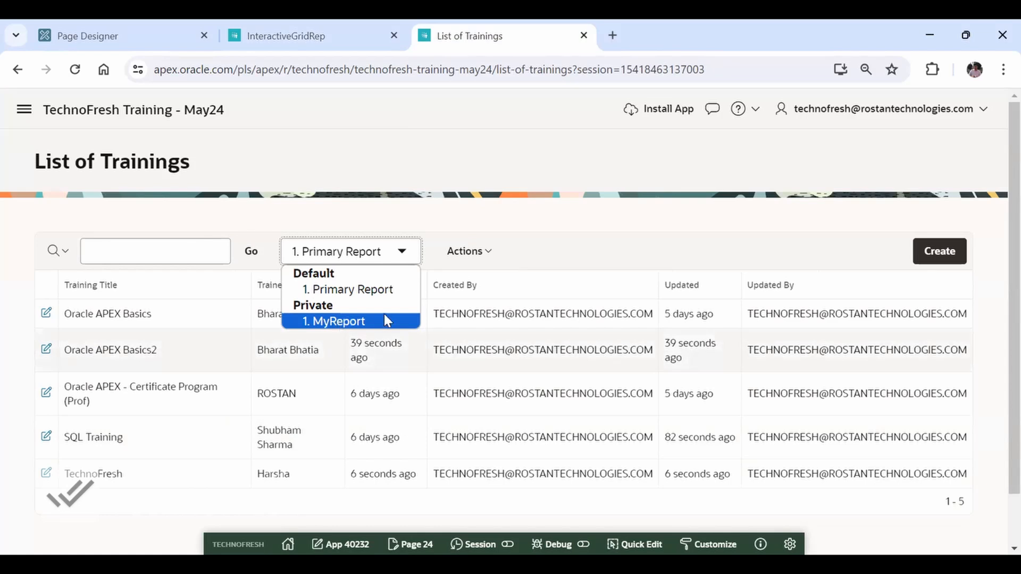
left_click(232, 426)
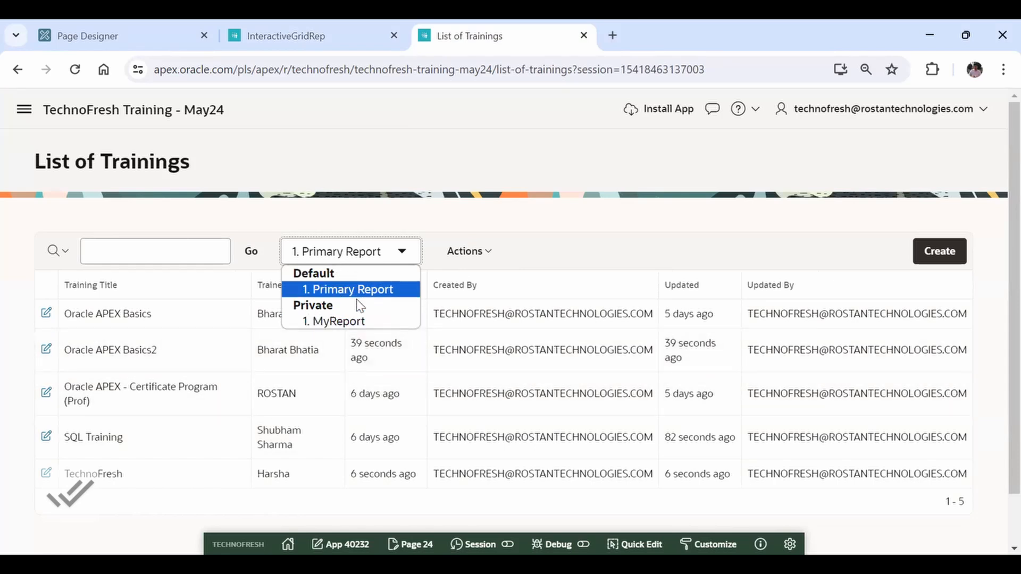
left_click(342, 321)
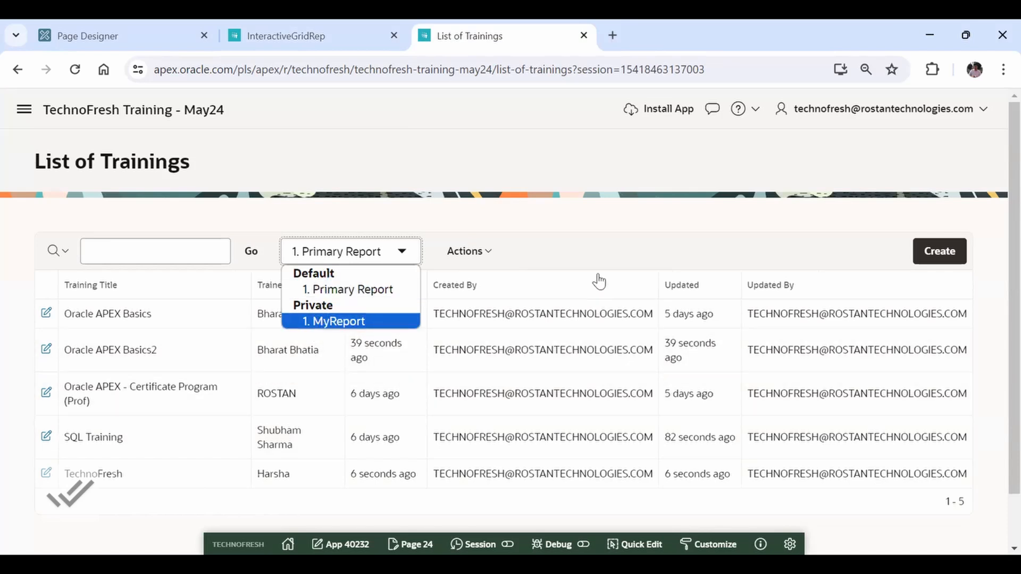
- Return to Page Designer, turn on Save Public Report for the InteractiveGridRep grid, and run the page
key("ctrl+shift+Tab")
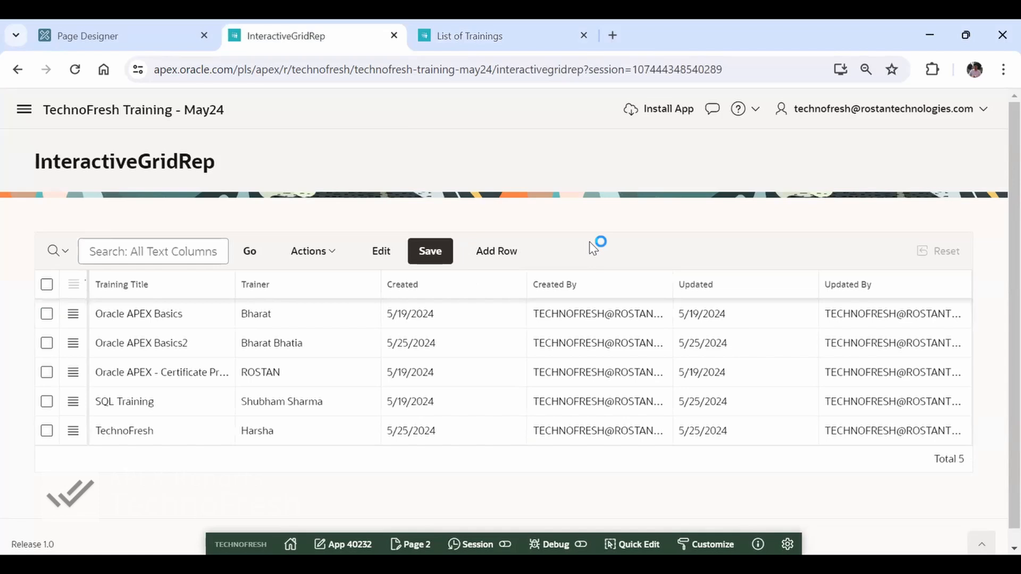
key("ctrl+shift+Tab")
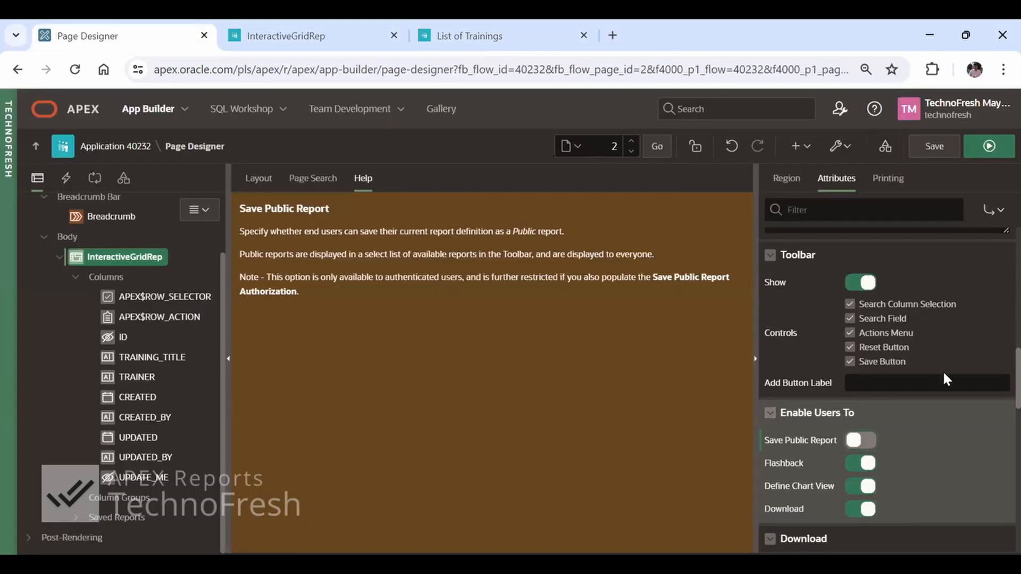
left_click(858, 441)
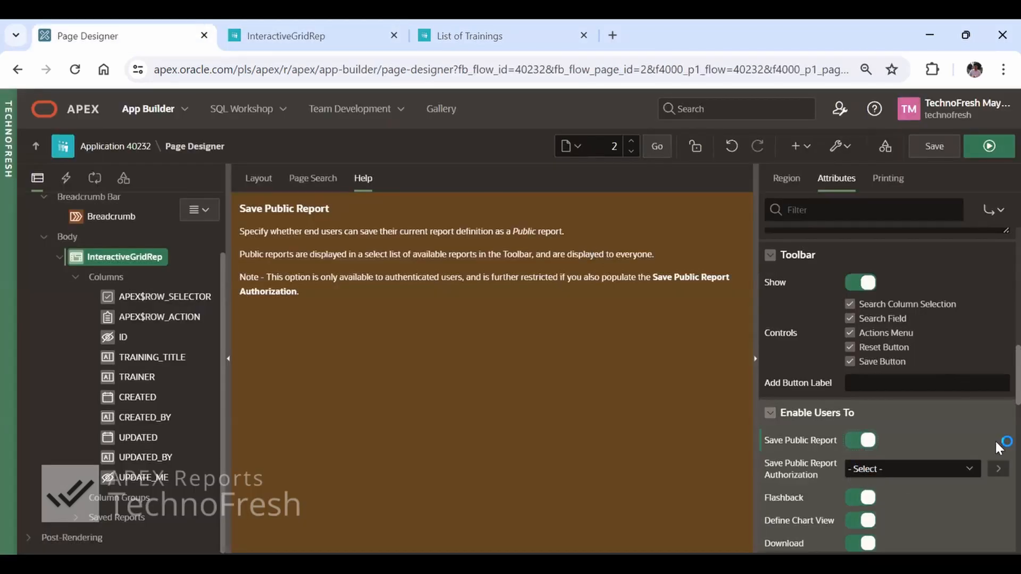
left_click(989, 154)
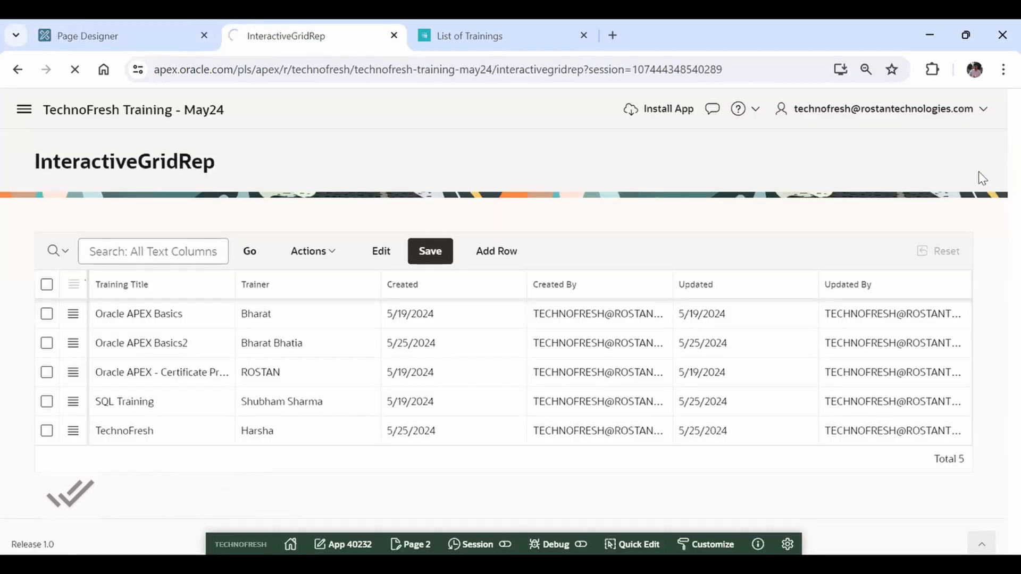
- Open the Save As dialog for the grid's report and examine its Type options
left_click(332, 260)
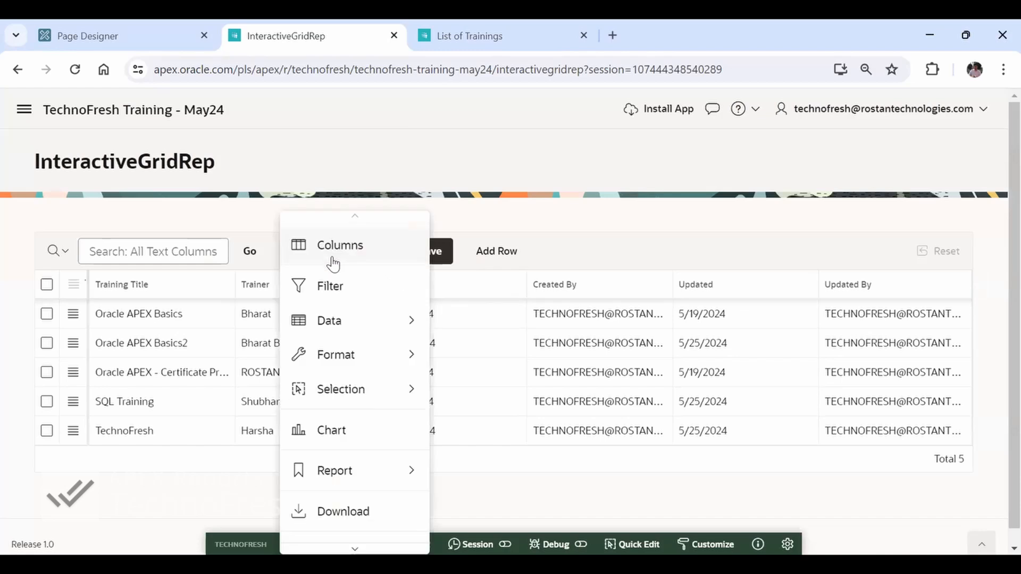
mouse_move(356, 473)
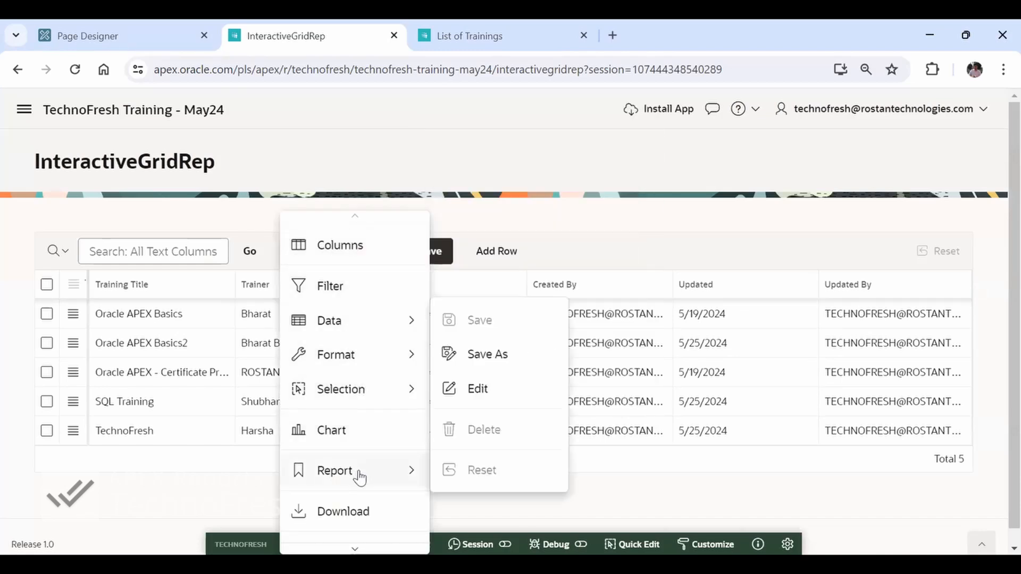
left_click(482, 354)
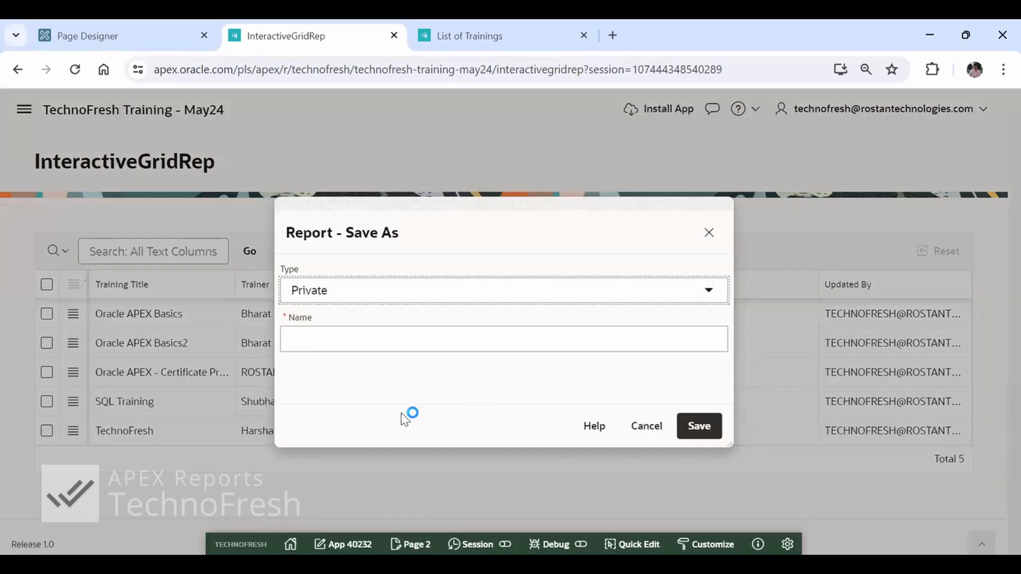
left_click(366, 290)
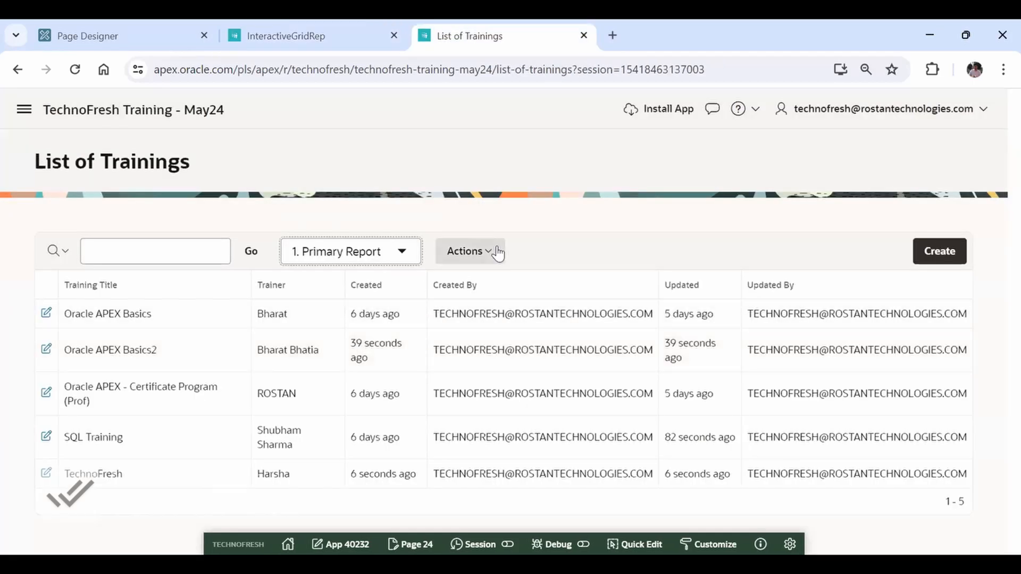
- On the List of Trainings page, open the Save Report dialog and examine its save options for comparison
left_click(496, 252)
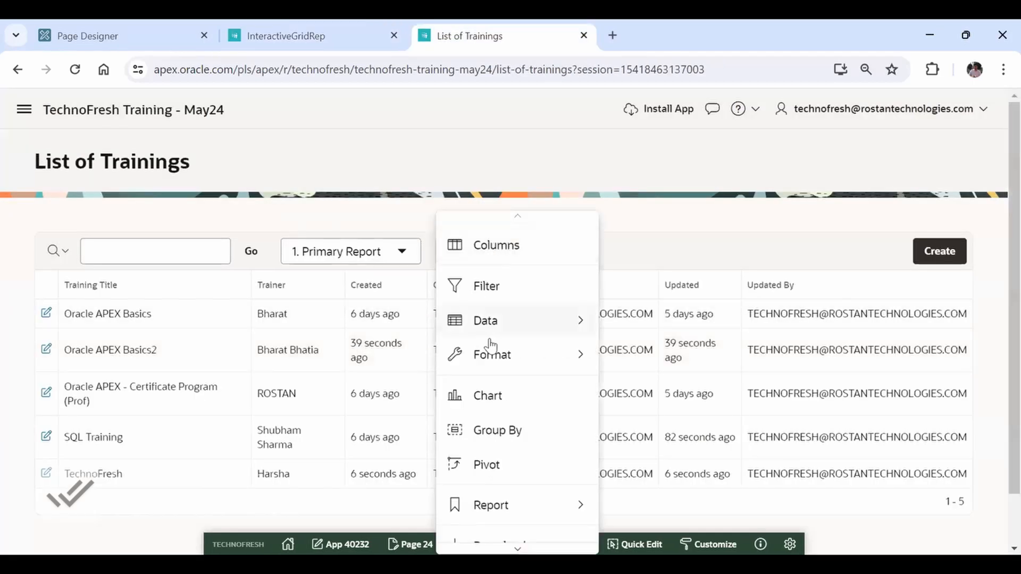
mouse_move(524, 511)
left_click(650, 467)
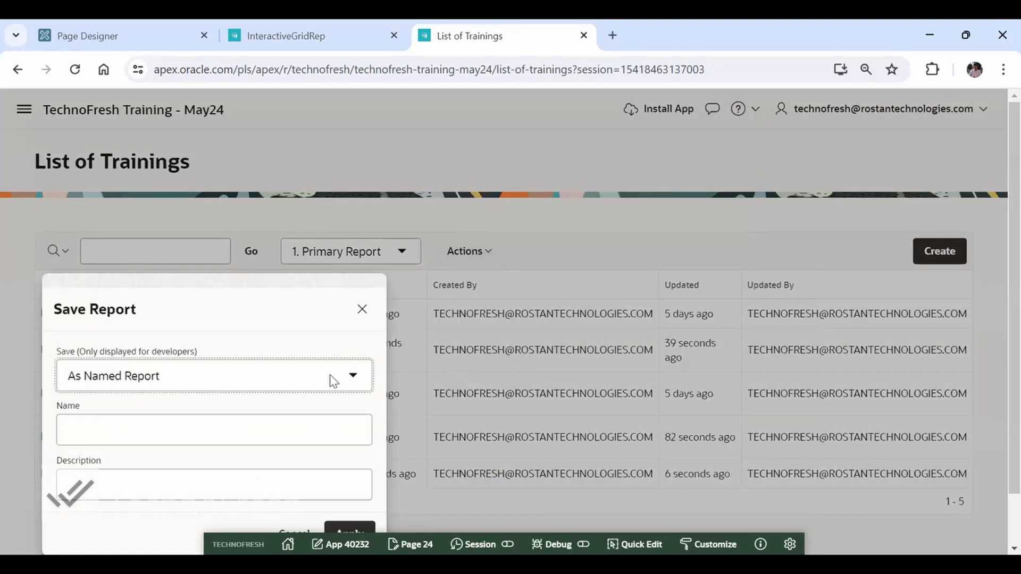
left_click(334, 381)
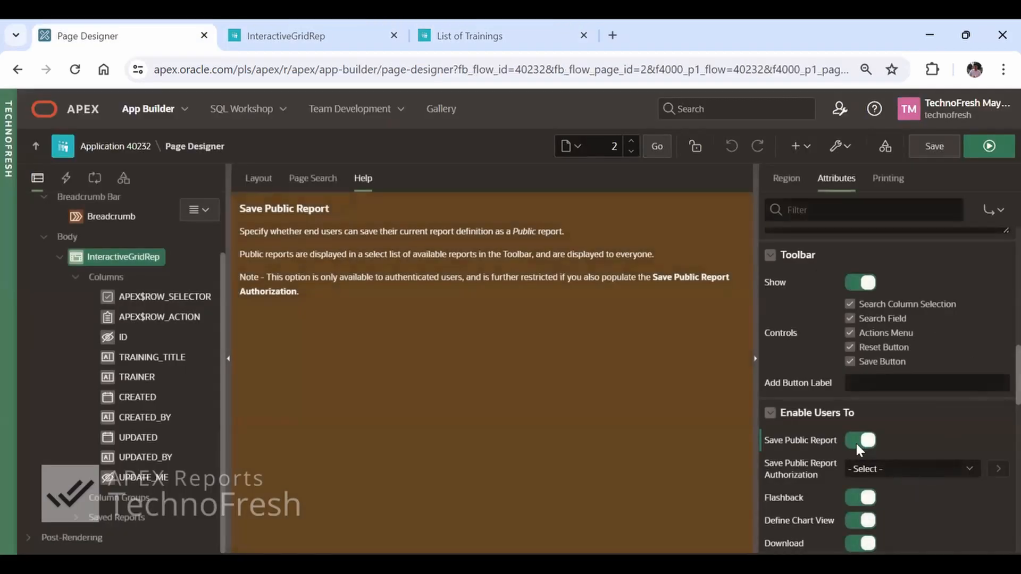
- Turn off Save Public Report in the grid's Enable Users To attributes and run the page
left_click(859, 440)
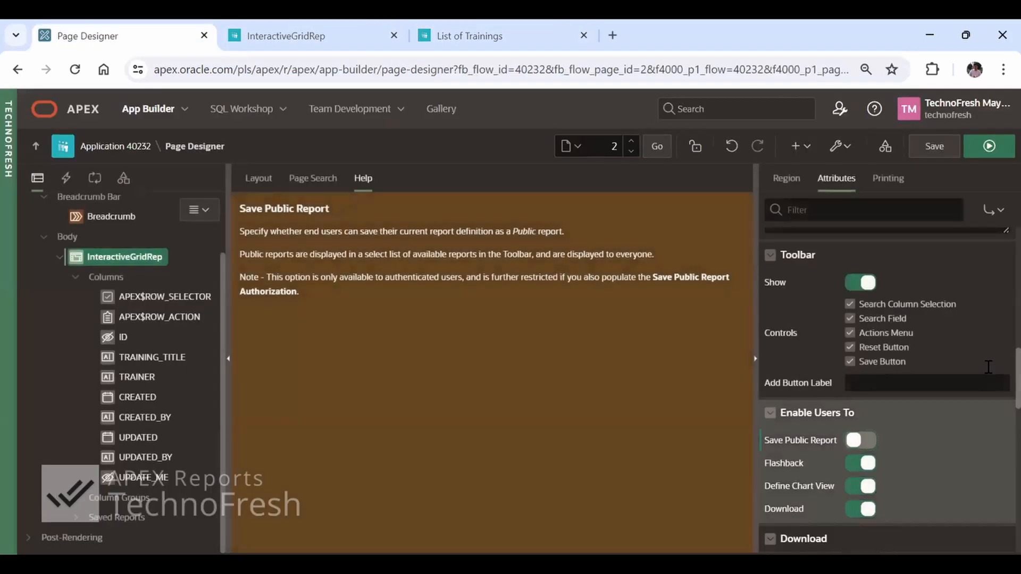
left_click(989, 146)
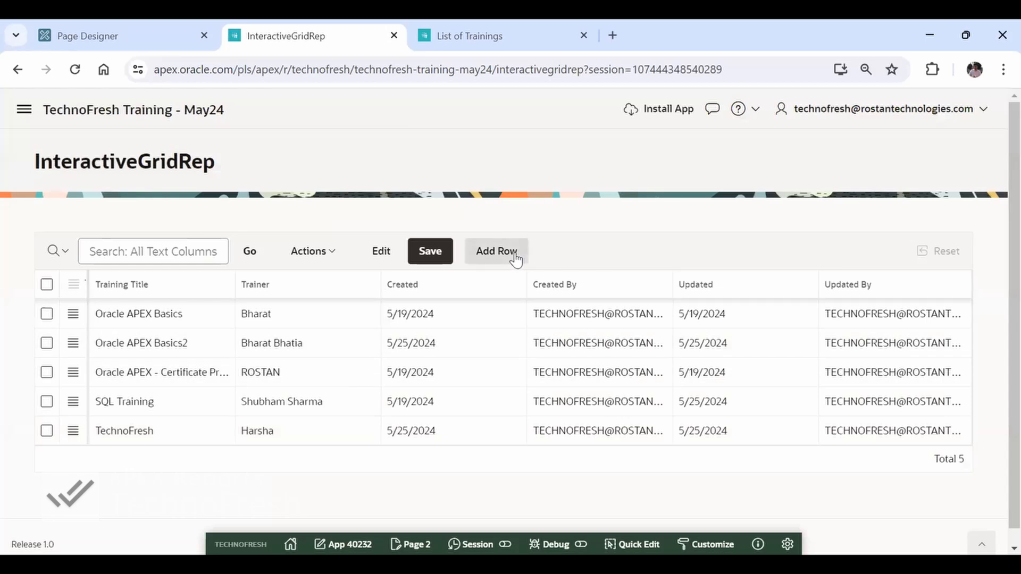
- Check the Type options in the grid report's Save As dialog, and close the dialog without saving
left_click(308, 251)
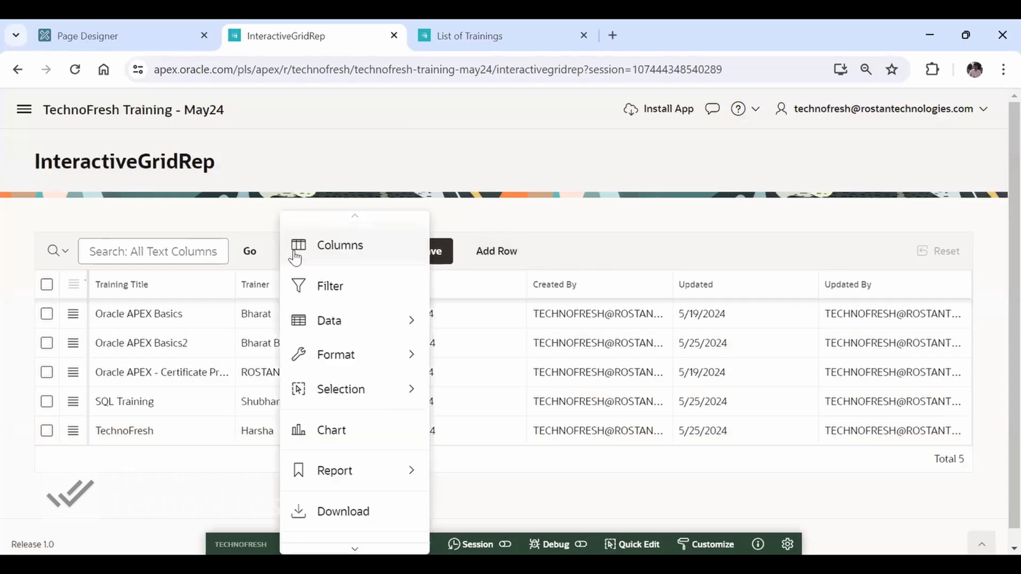
scroll(365, 482, "down", 1)
mouse_move(360, 441)
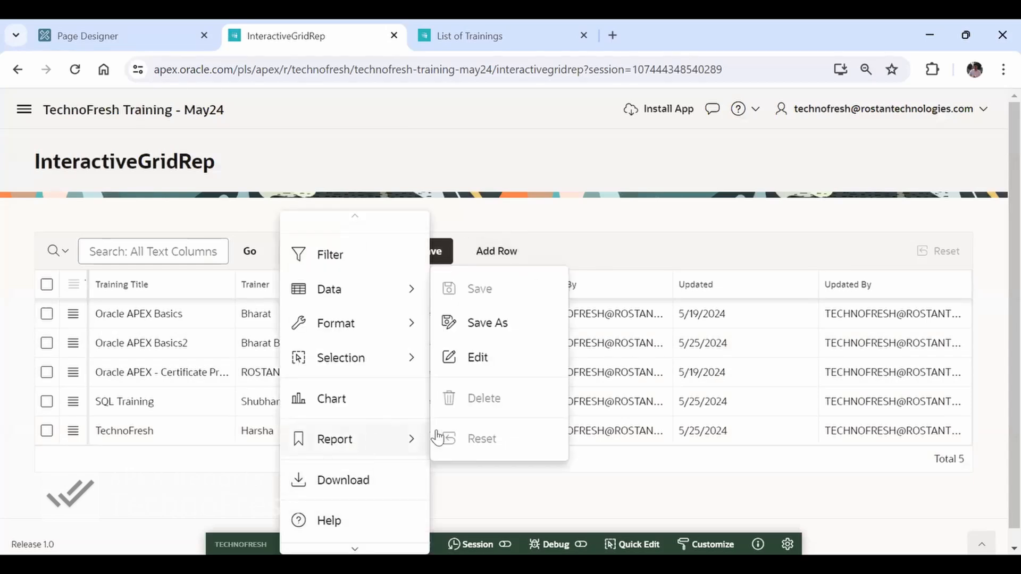
left_click(498, 325)
left_click(426, 295)
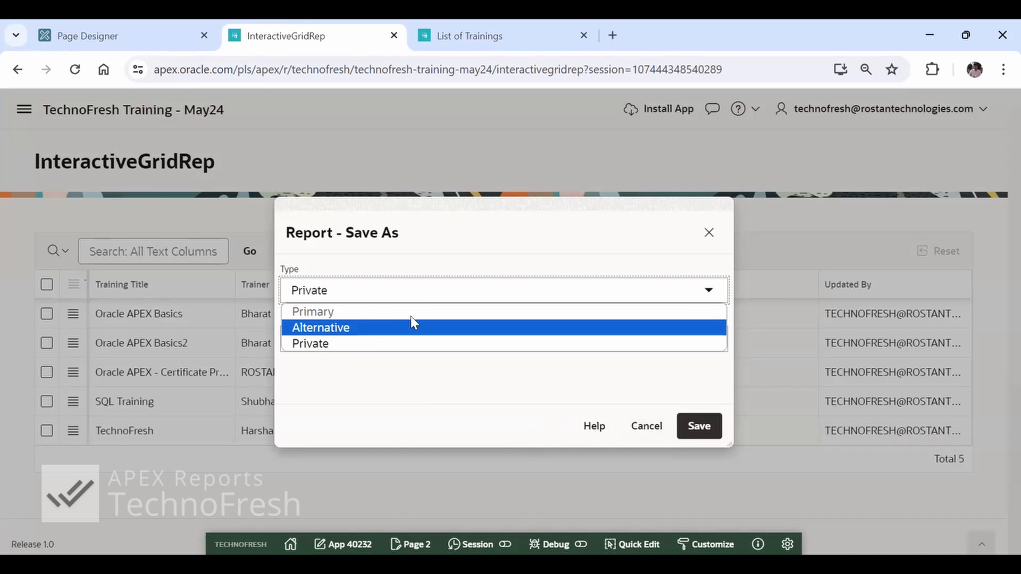
left_click(656, 432)
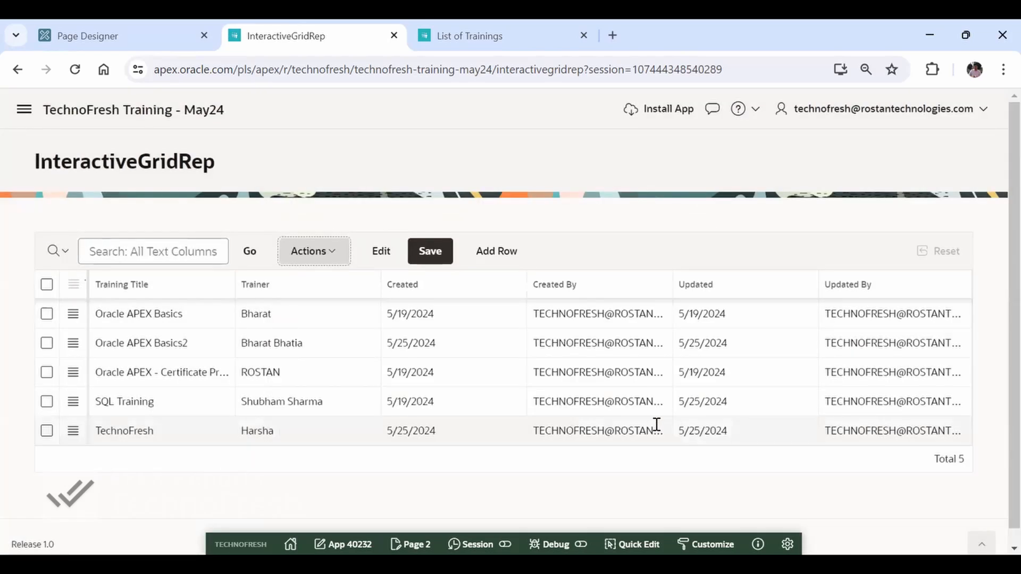
- In Page Designer, review the grid's Download attributes and the help for CSV Separator, CSV Enclosed By, Filename and Supplemental Text
key("ctrl+shift+Tab")
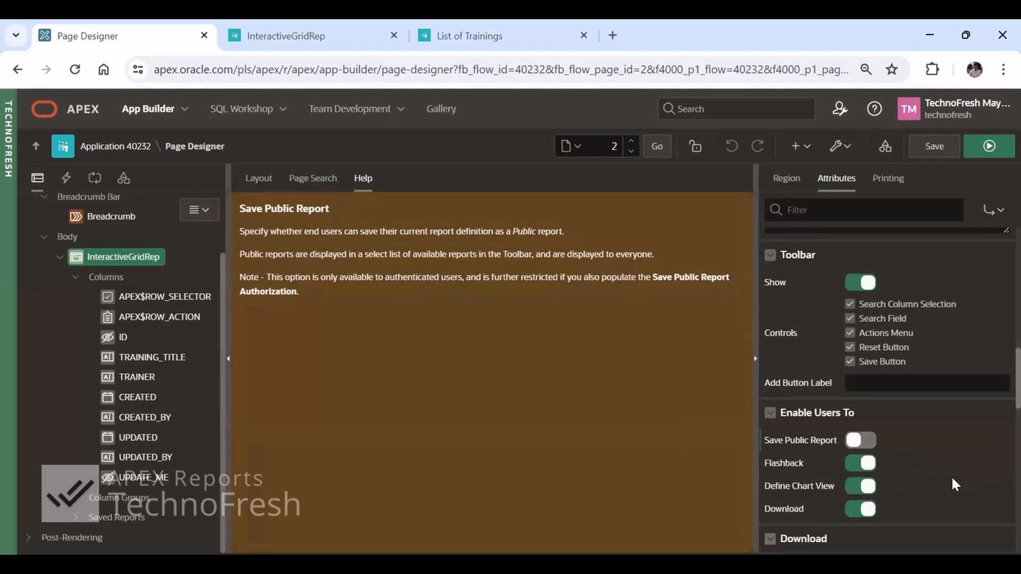
scroll(952, 479, "down", 3)
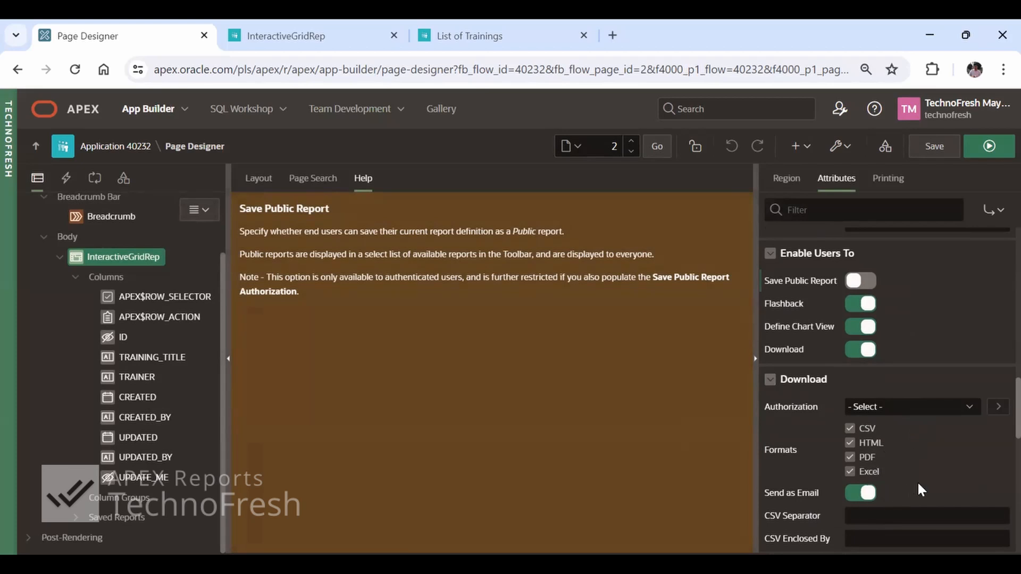
scroll(918, 483, "down", 3)
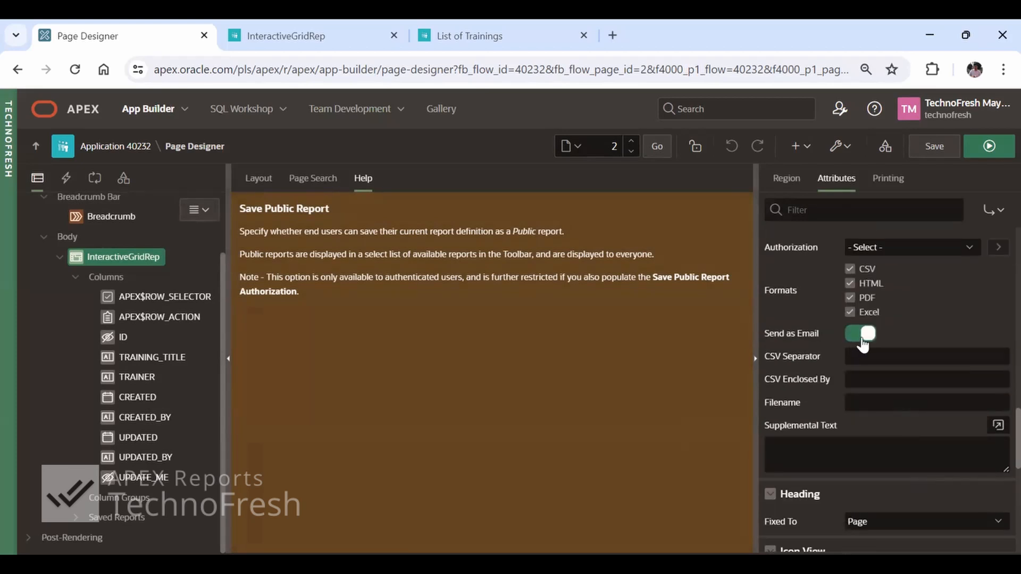
left_click(893, 360)
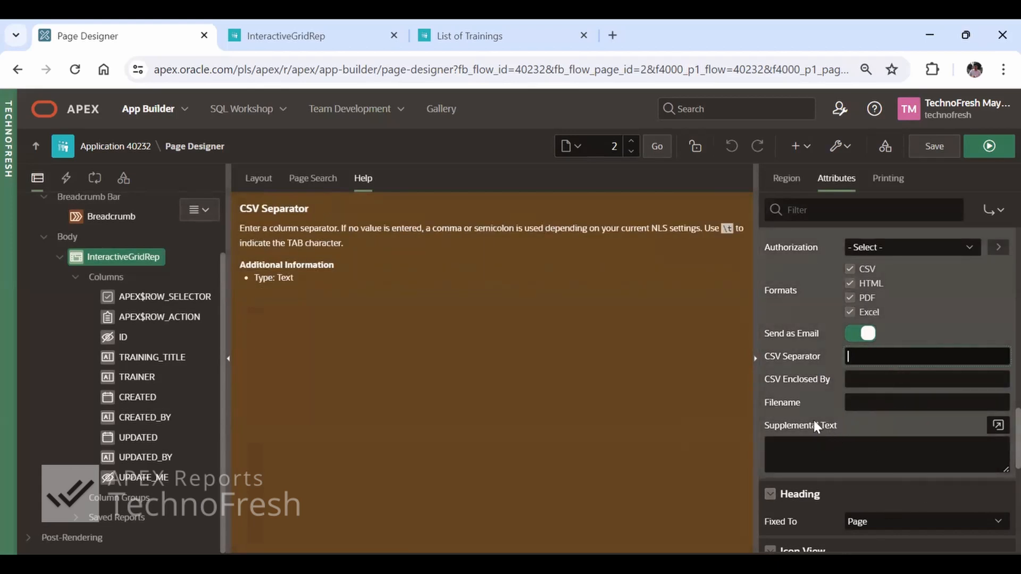
scroll(833, 462, "down", 2)
left_click(876, 378)
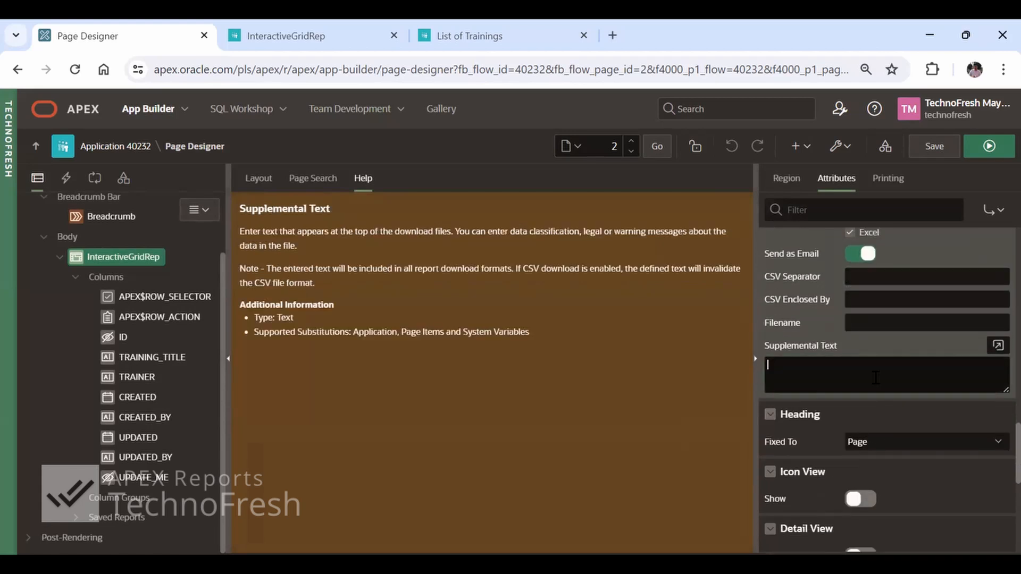
left_click(875, 279)
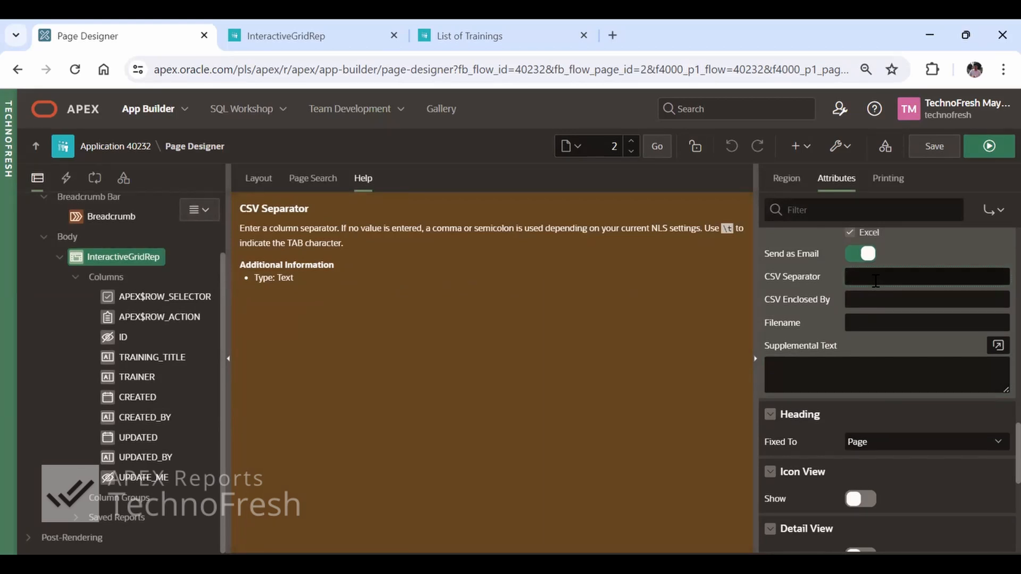
left_click(869, 305)
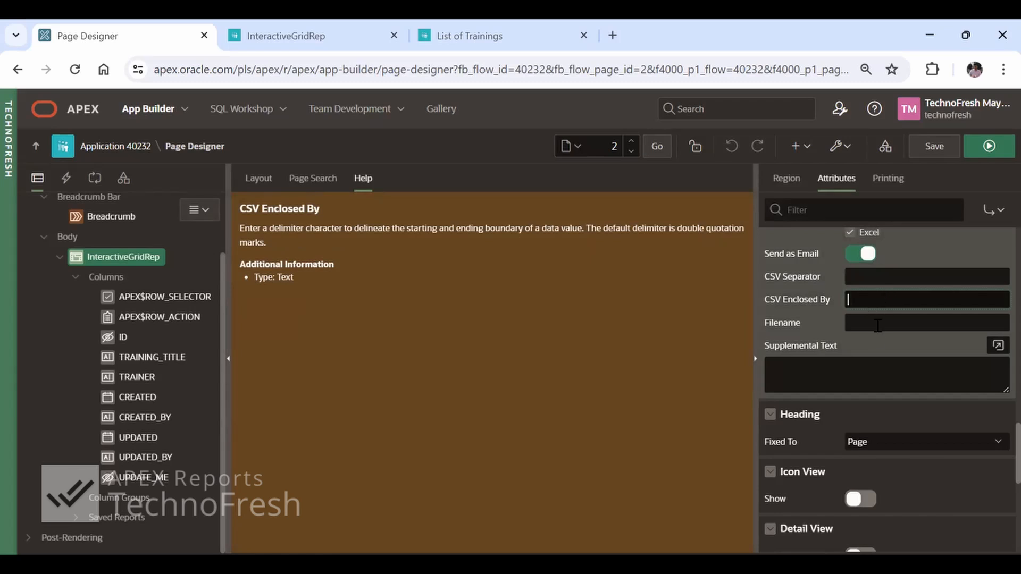
left_click(875, 324)
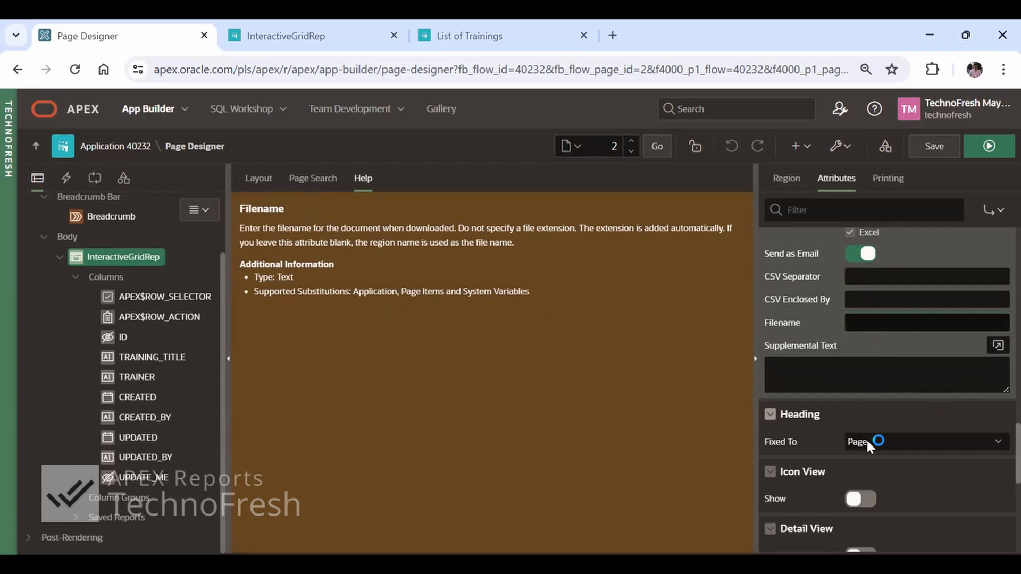
- Examine the Fixed To options of the grid's Heading attribute and keep Page selected
scroll(921, 442, "down", 2)
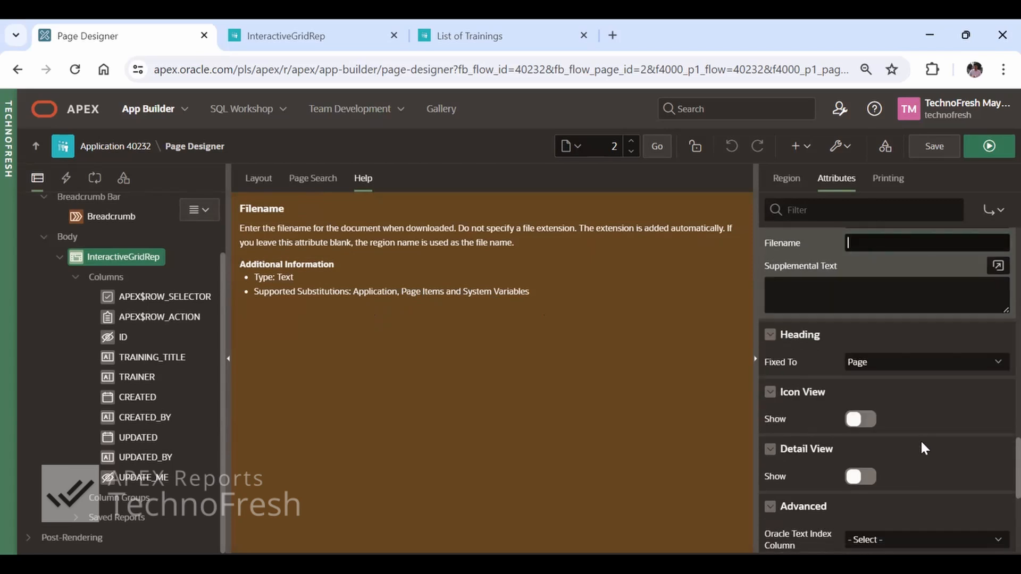
left_click(897, 361)
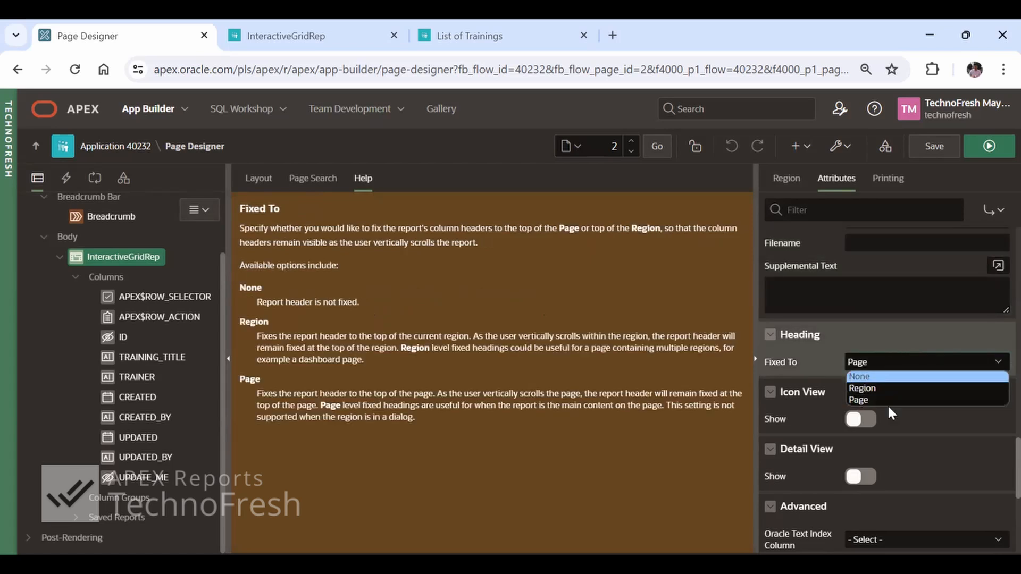
left_click(909, 400)
- Review the Icon View, Detail View and Advanced attributes, including the column choices for Oracle Text Index Column
scroll(915, 403, "down", 2)
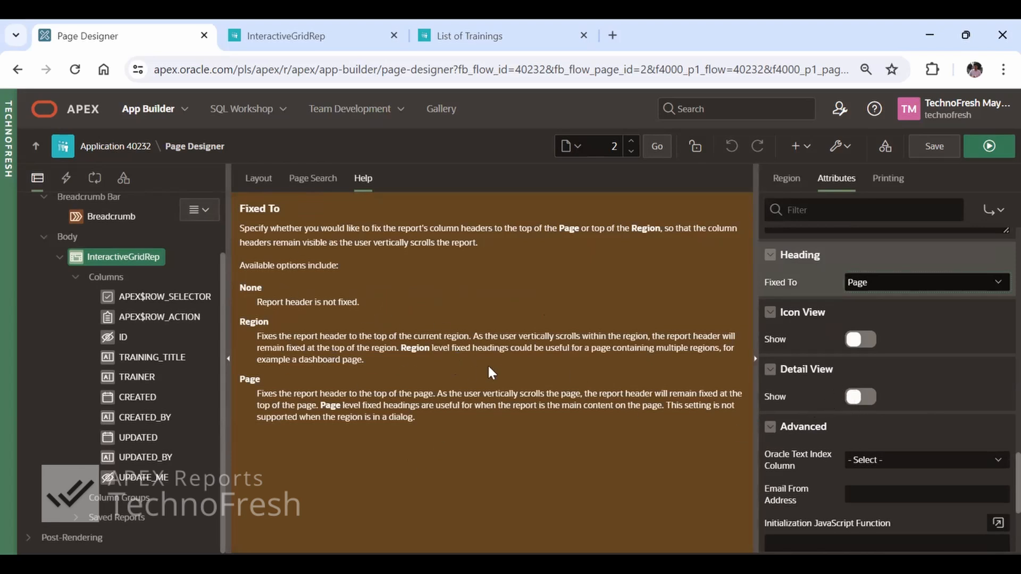
scroll(924, 417, "down", 2)
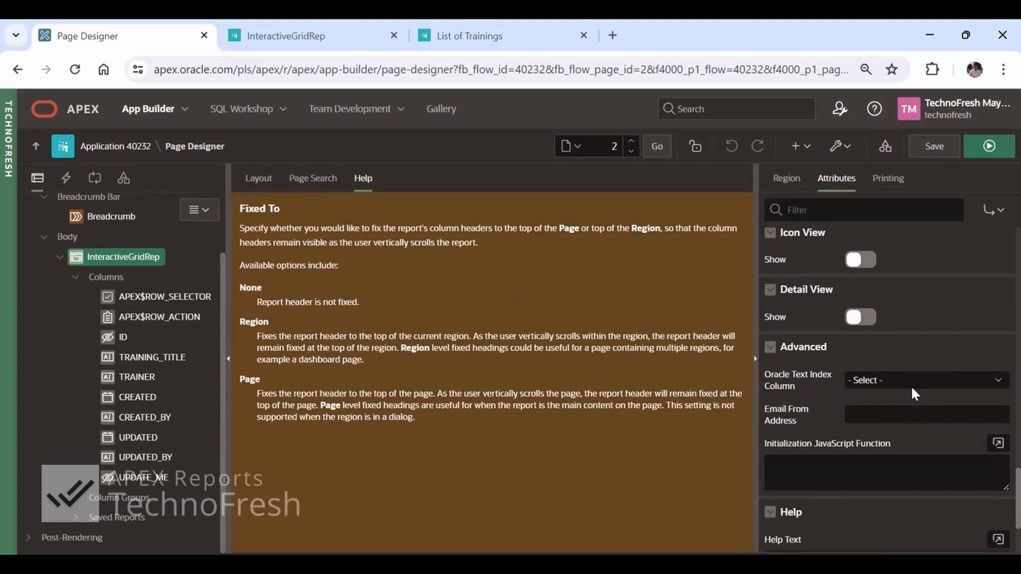
left_click(928, 385)
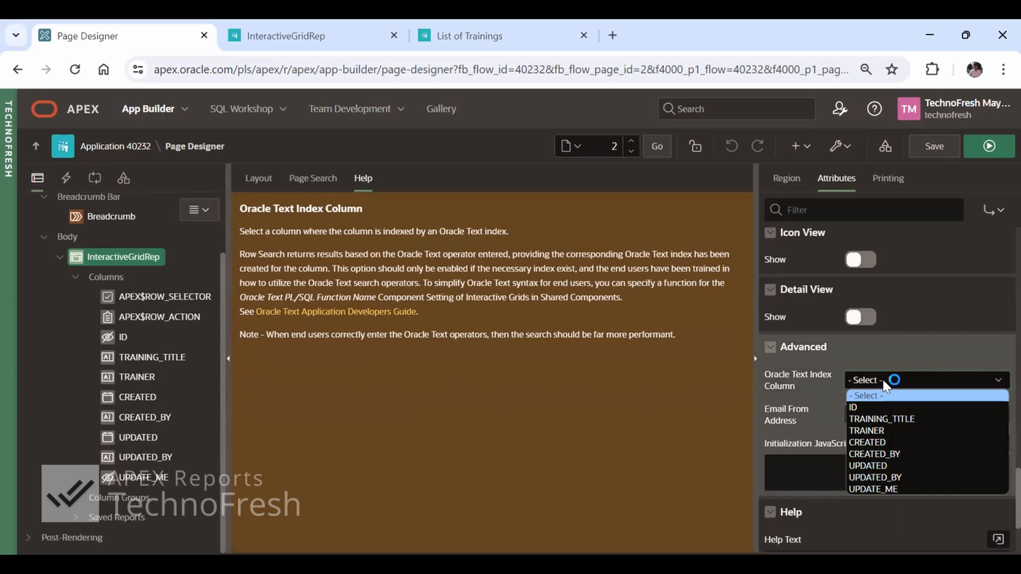
left_click(802, 425)
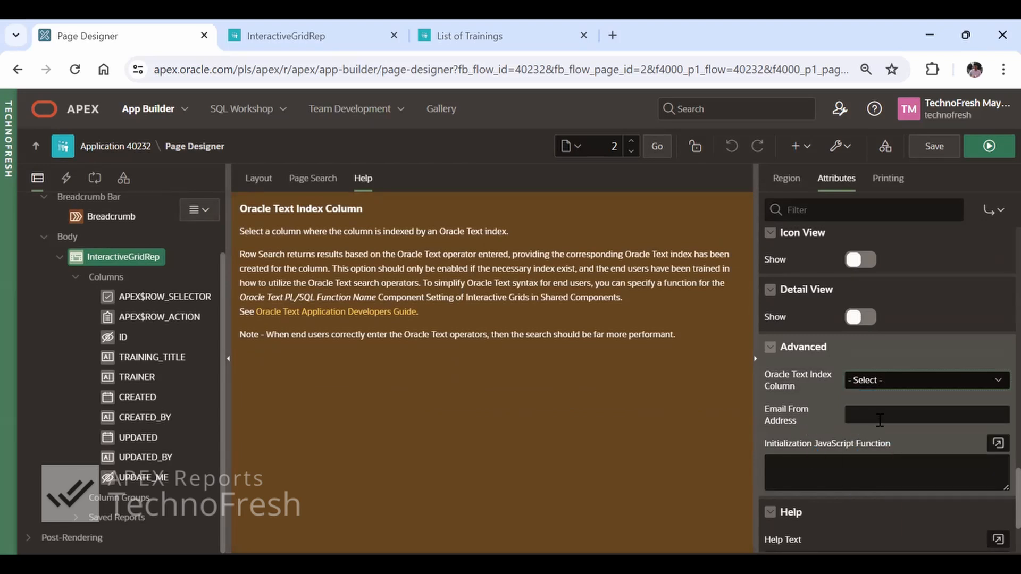
- Review the help for the grid's Email From Address attribute without entering an address
left_click(847, 416)
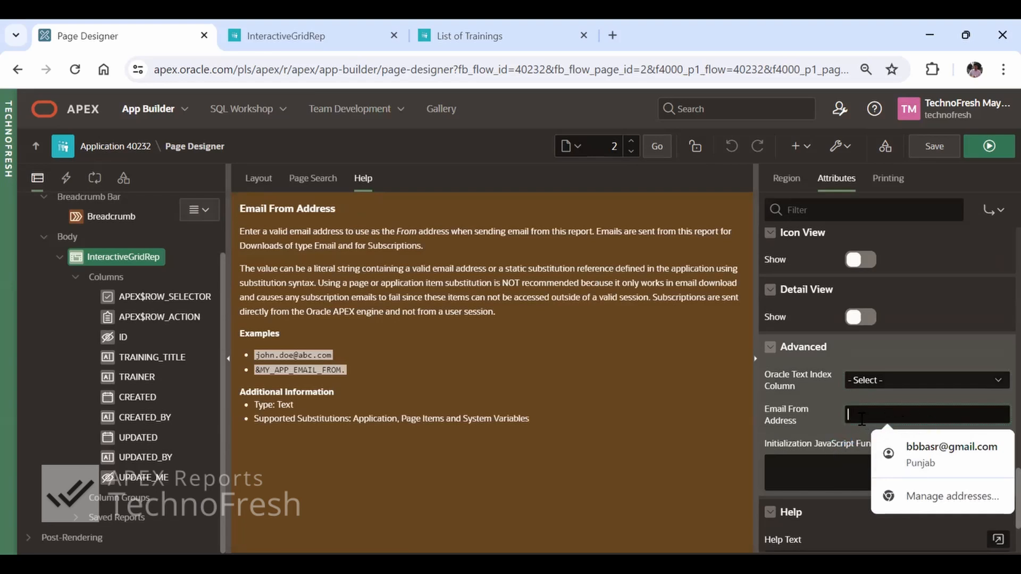
left_click(939, 331)
scroll(939, 331, "down", 2)
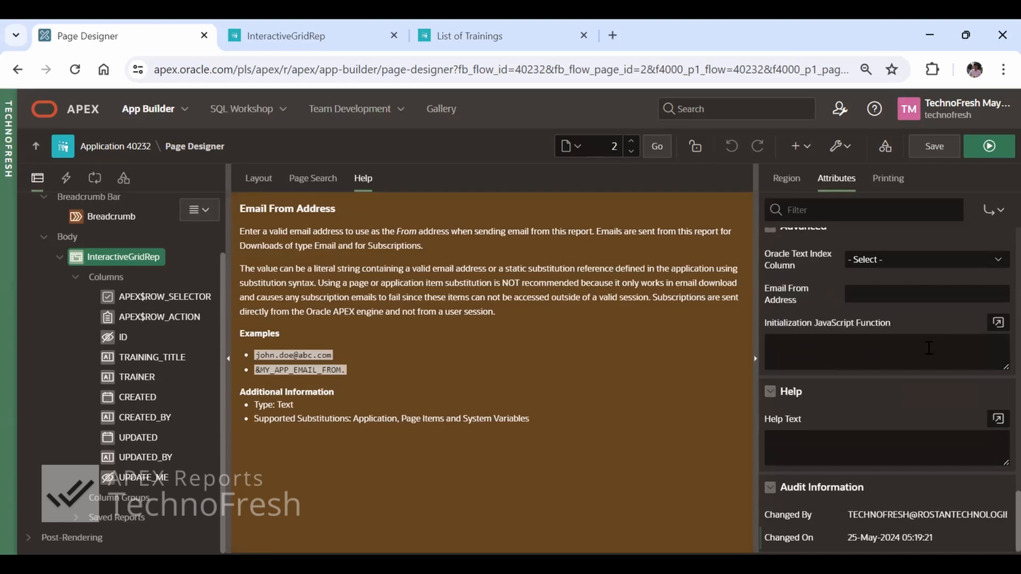
- Enter "this is a page help" as the interactive grid's Help Text, and run the page
left_click(833, 452)
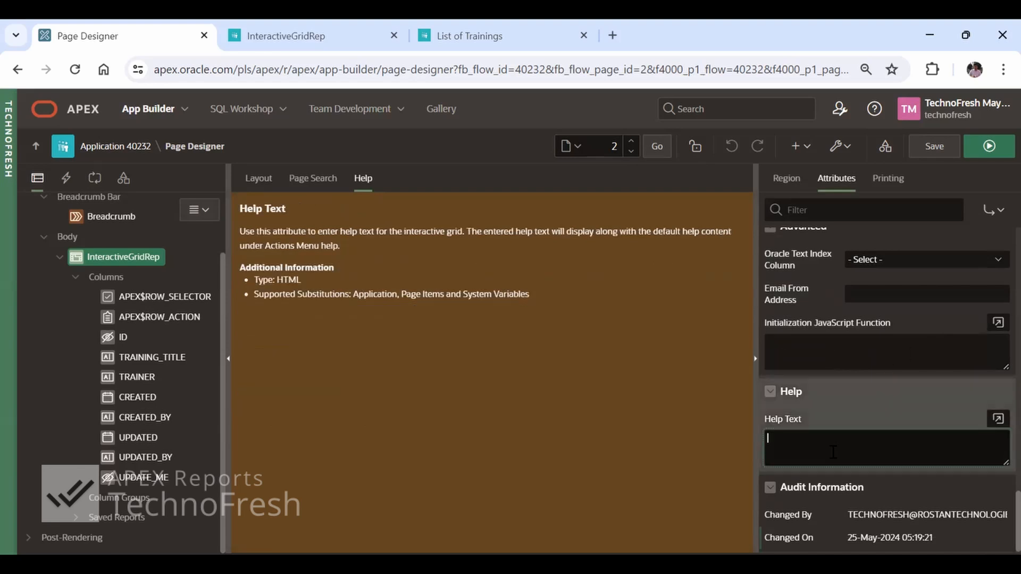
type("this is a page help")
left_click(988, 147)
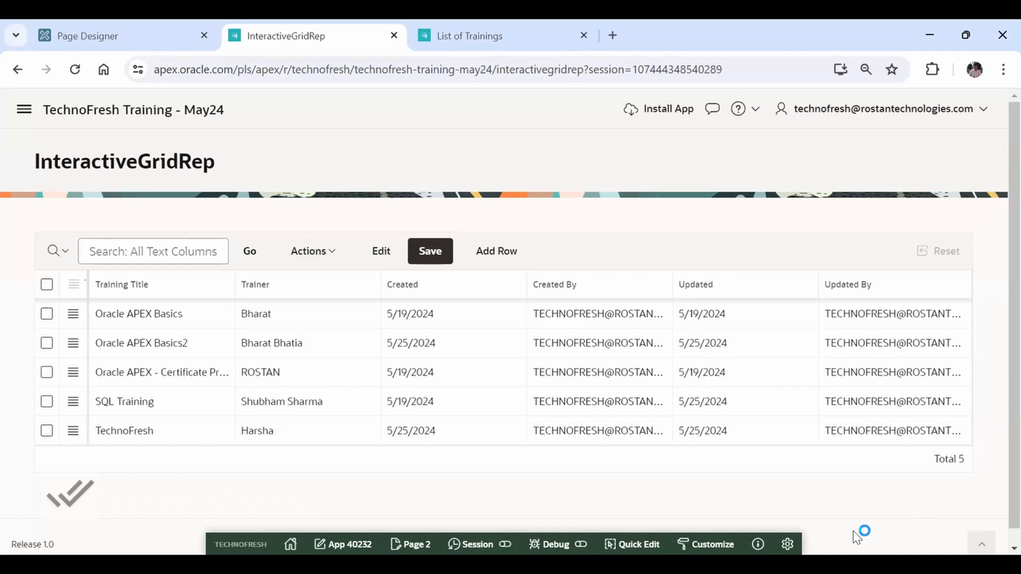
- Read through the Interactive Grid Help in the running page, including the custom help text, and close it
left_click(313, 266)
mouse_move(358, 467)
scroll(364, 462, "down", 1)
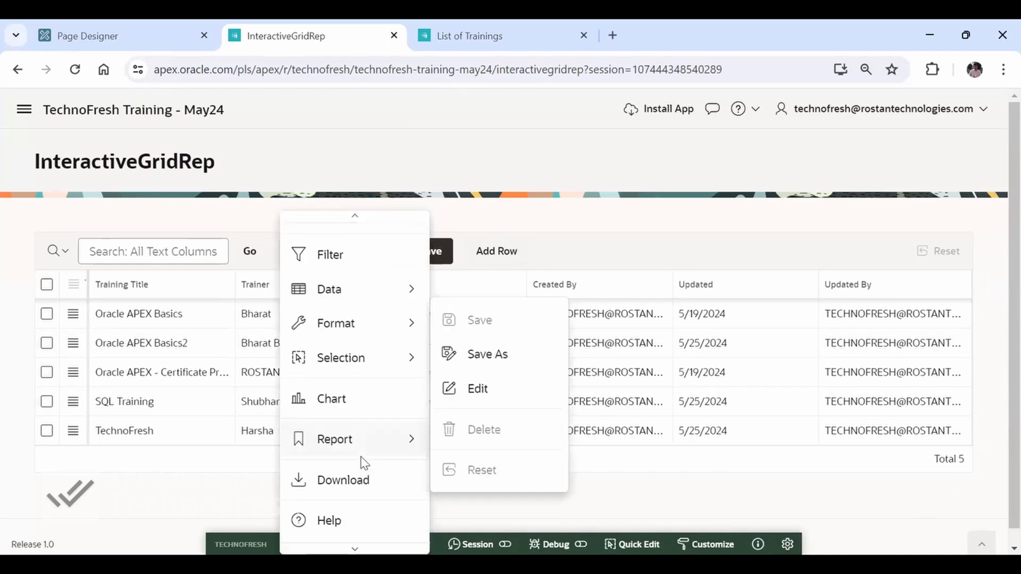
left_click(327, 524)
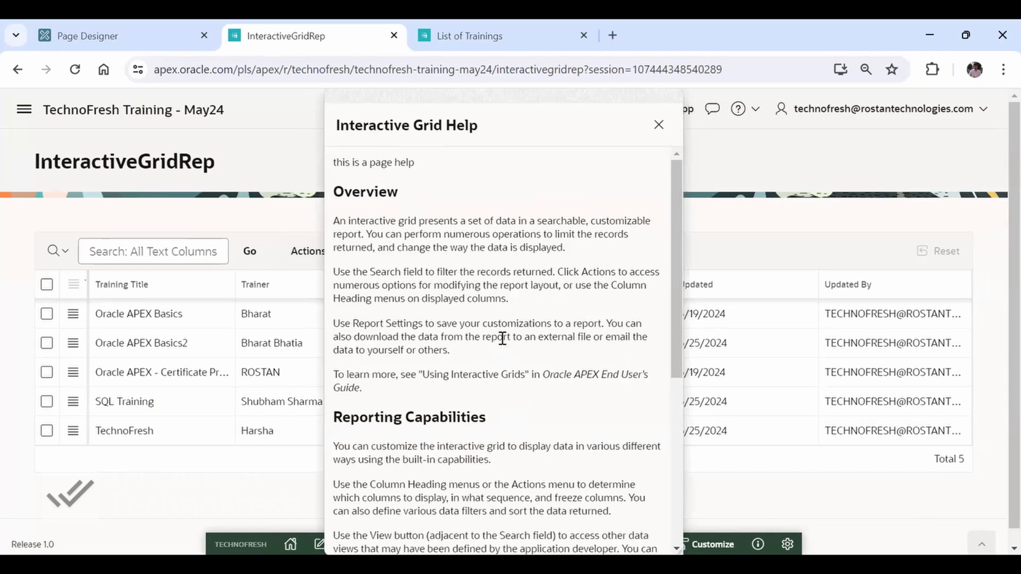
scroll(503, 339, "down", 5)
scroll(503, 338, "up", 5)
key("Escape")
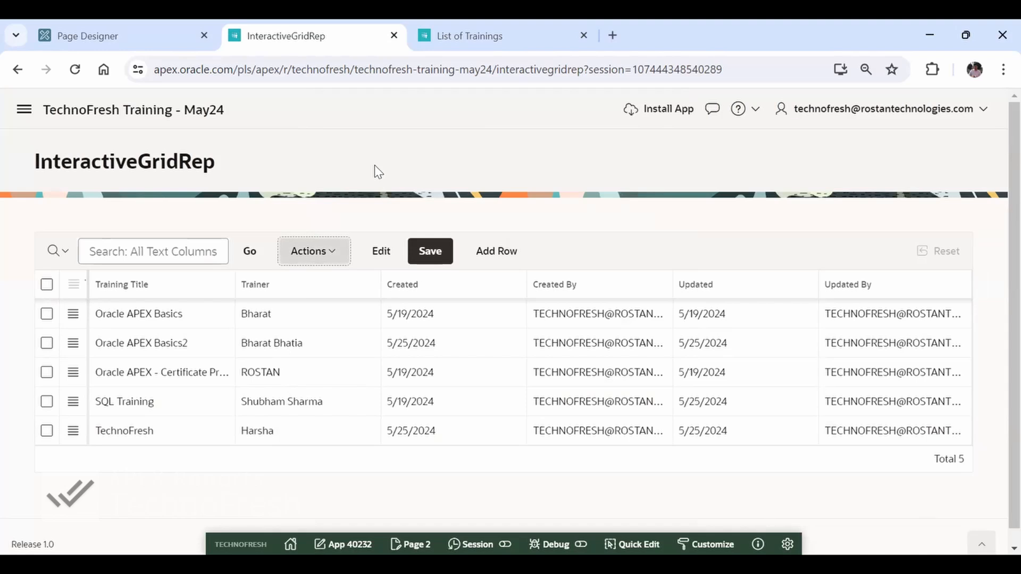
- In Page Designer, wrap the grid's help text in <p> tags and insert an empty <h1></h1> heading before it
key("ctrl+shift+Tab")
left_click(893, 444)
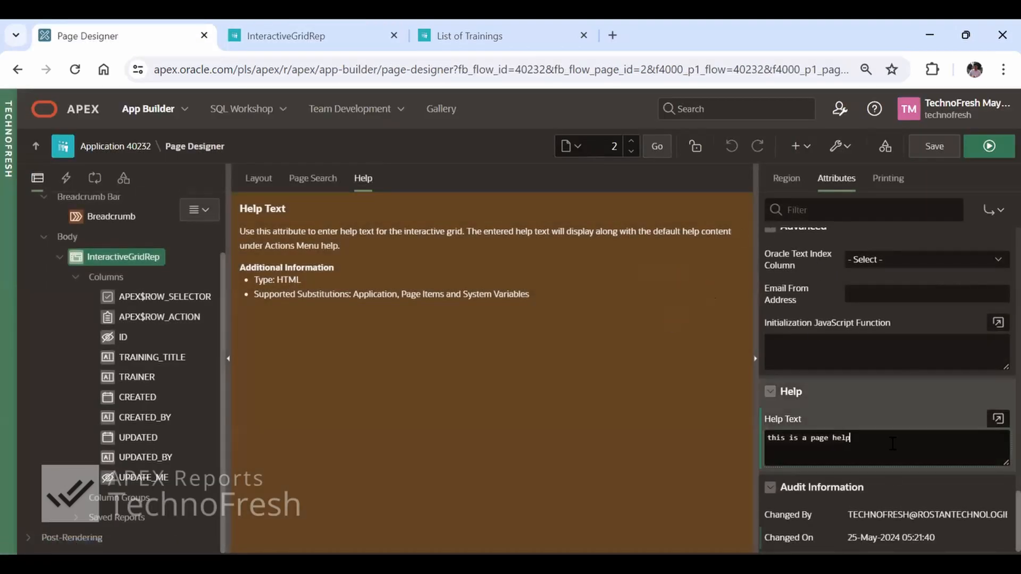
key("Home")
type("<h1")
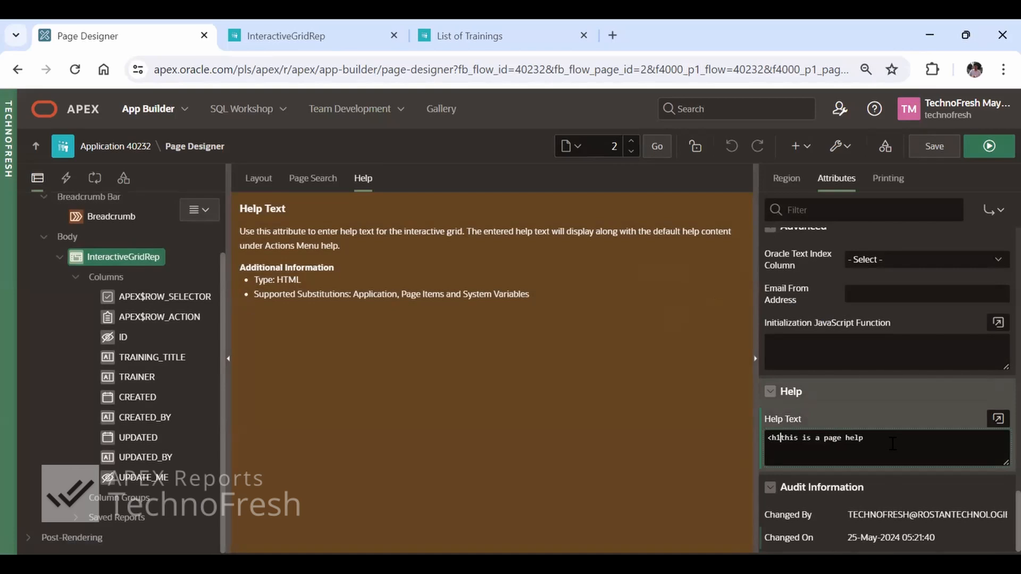
type("></h1><p>")
key("End")
type("</p>")
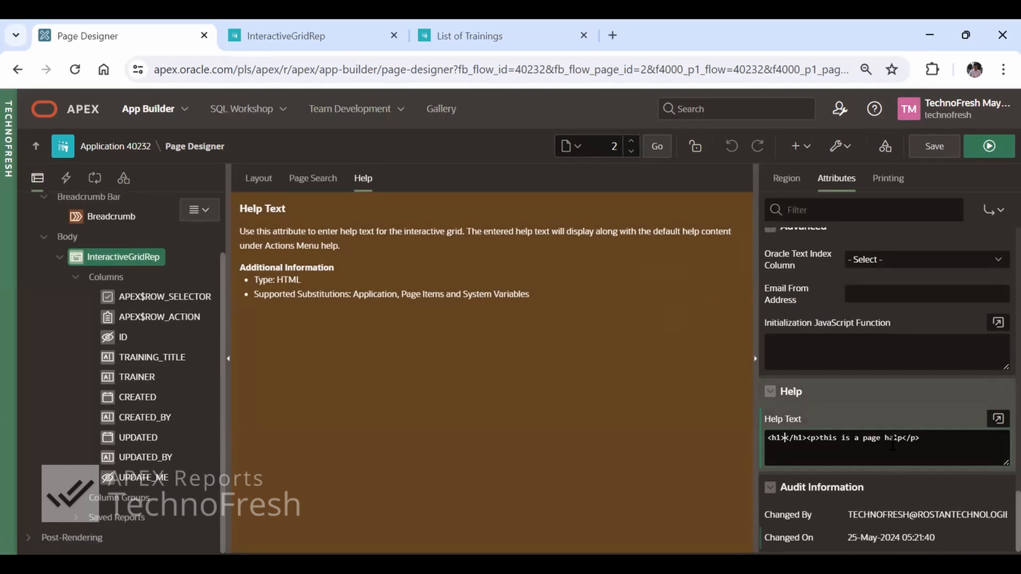
- Fill the <h1> heading of the grid's Help Text with "myReport", and run the page
key("Home")
key("Right")
key("Right")
key("Right")
key("Right")
type("my")
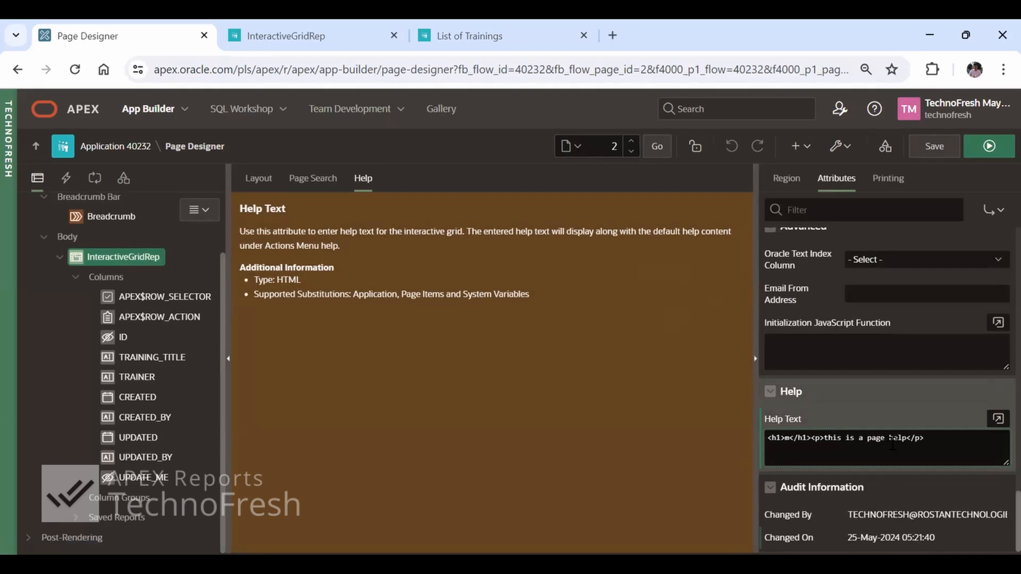
key("BackSpace")
type("yHelp")
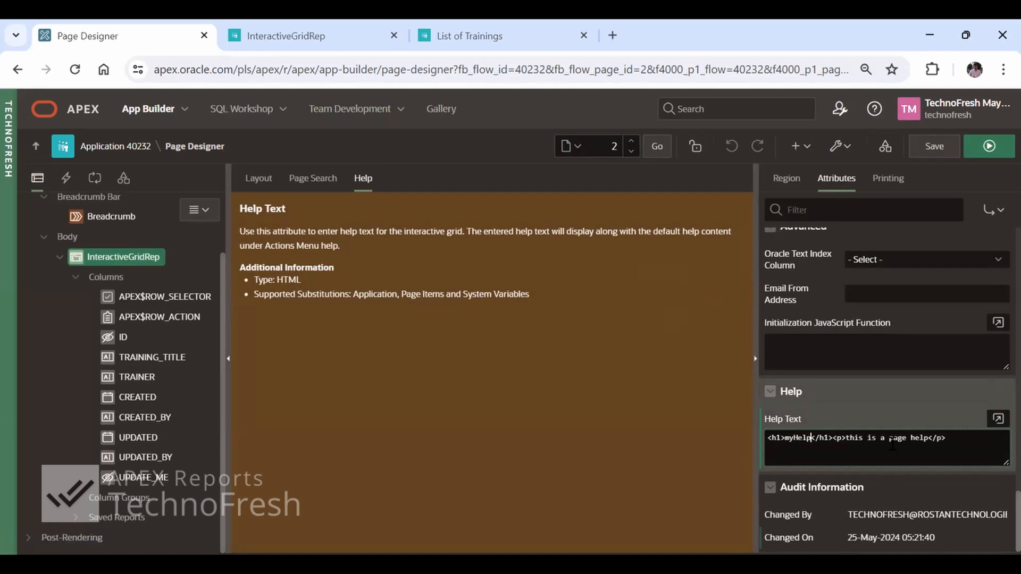
key("shift+Left")
key("shift+Left")
key("shift+Left")
key("shift+Left")
type("Report")
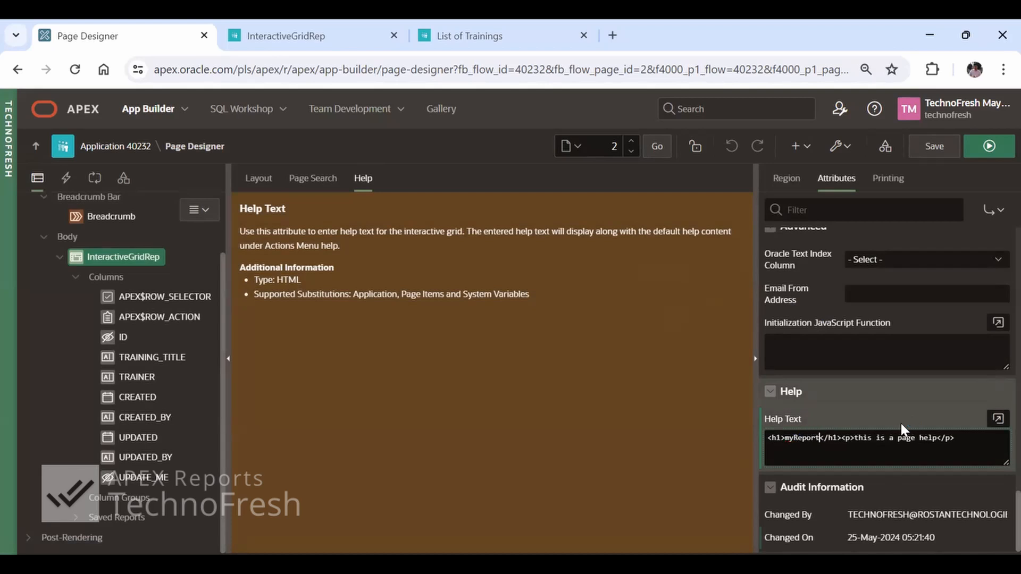
left_click(987, 146)
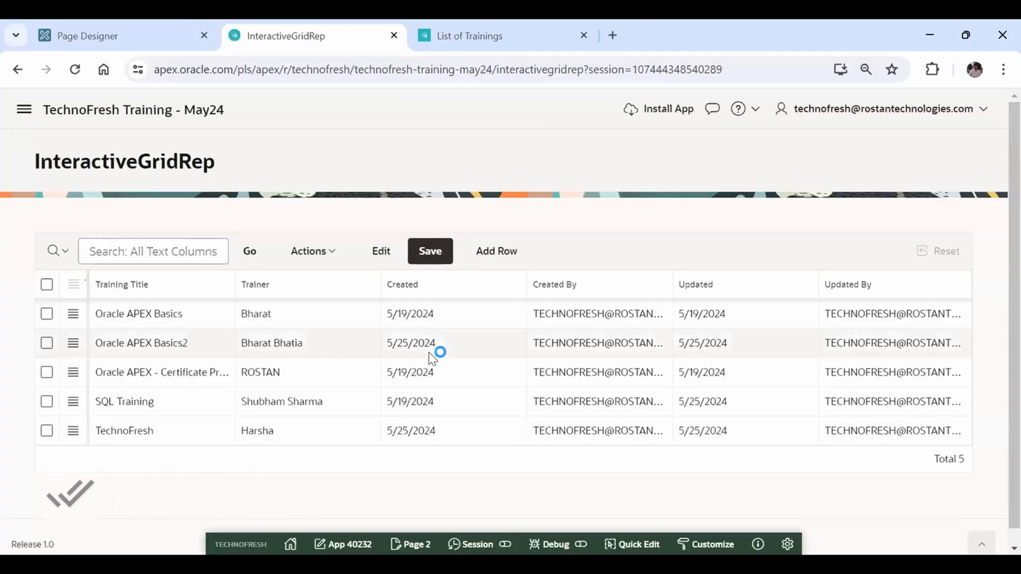
- Check the heading and paragraph formatting of the custom text in the Interactive Grid Help, and close it
left_click(329, 256)
scroll(341, 510, "down", 1)
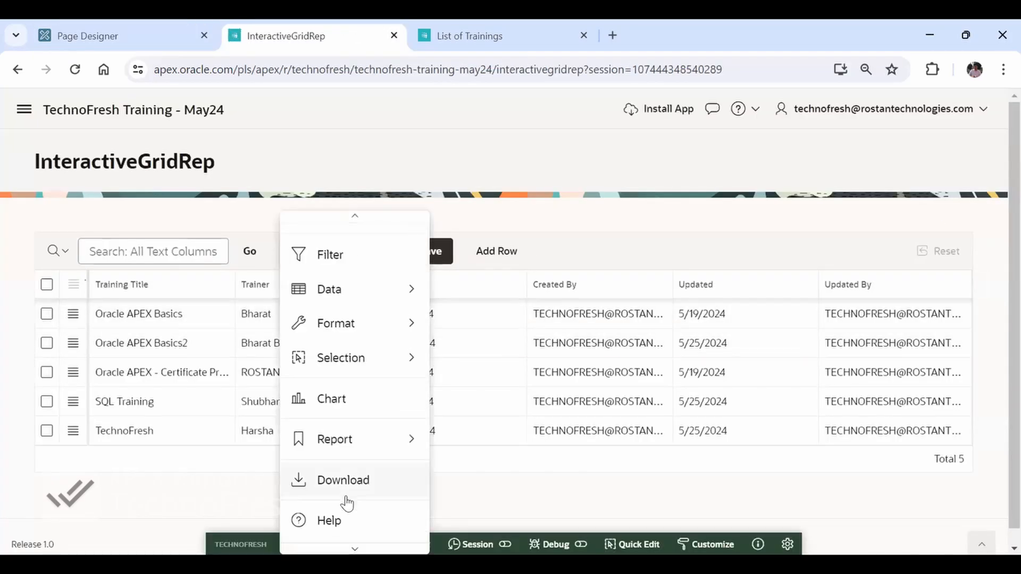
left_click(343, 534)
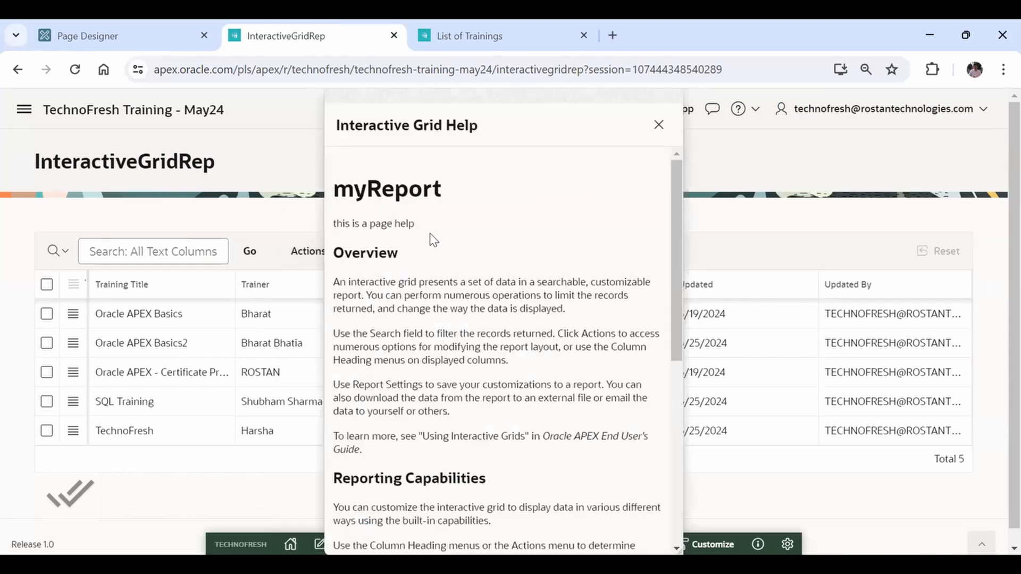
double_click(339, 189)
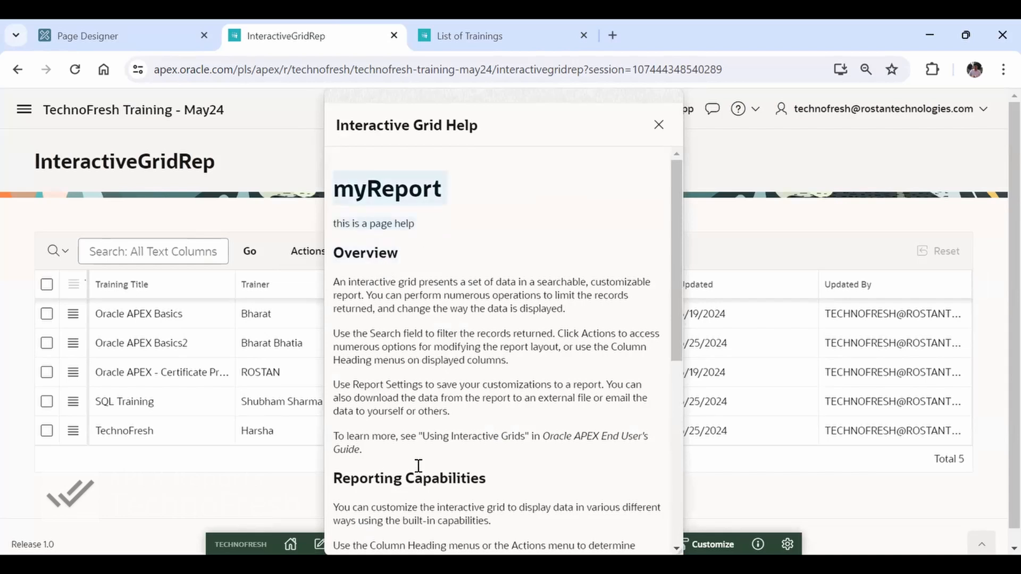
left_click(492, 210)
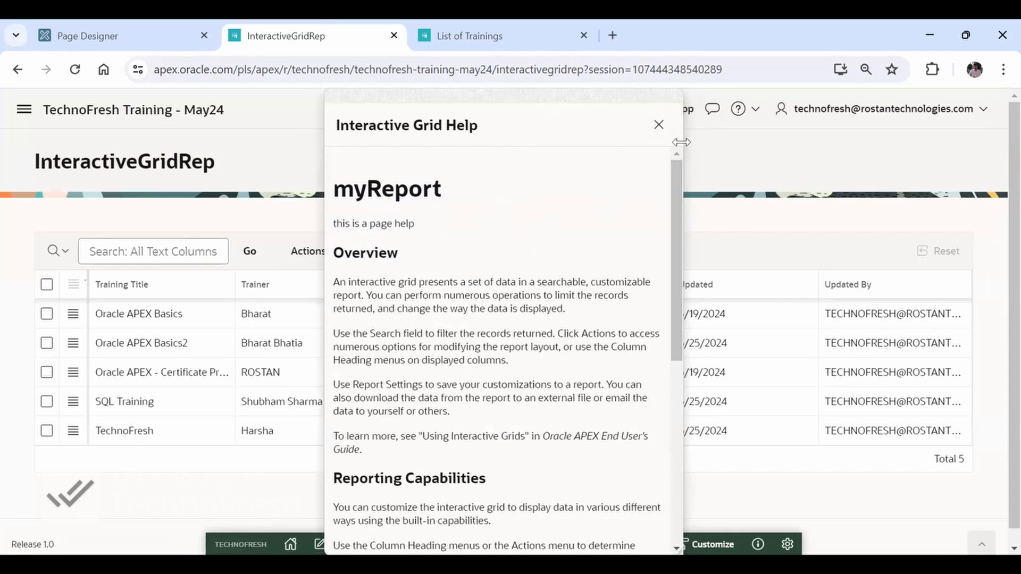
left_click(657, 127)
- Check the running page's own Page Help, and close the dialog
left_click(754, 109)
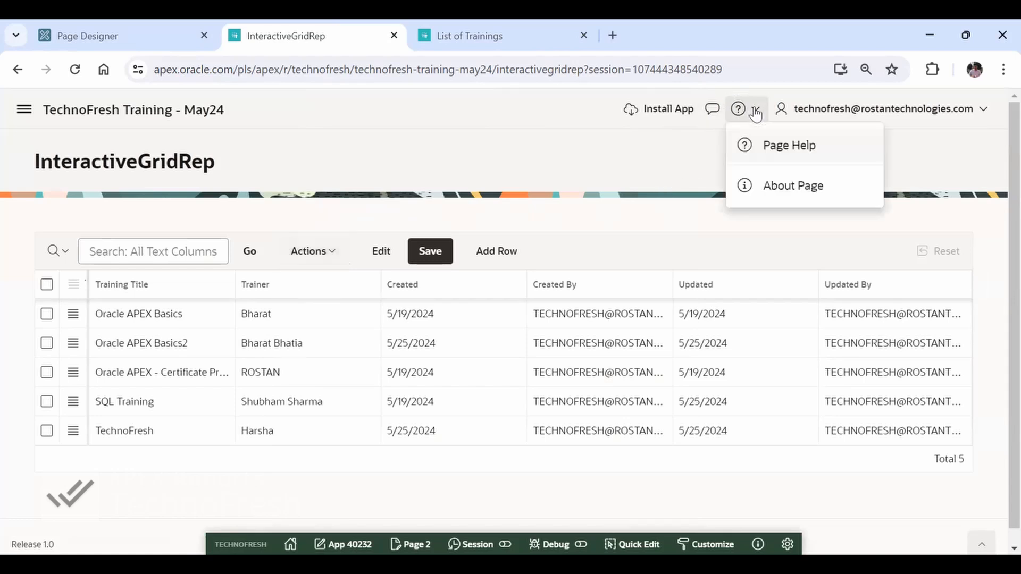
left_click(802, 152)
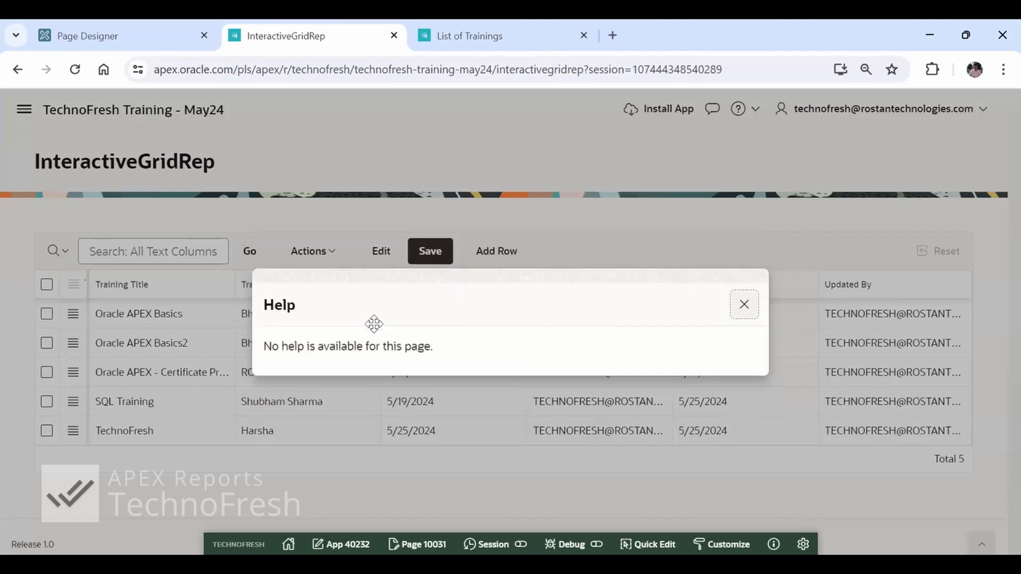
left_click(743, 308)
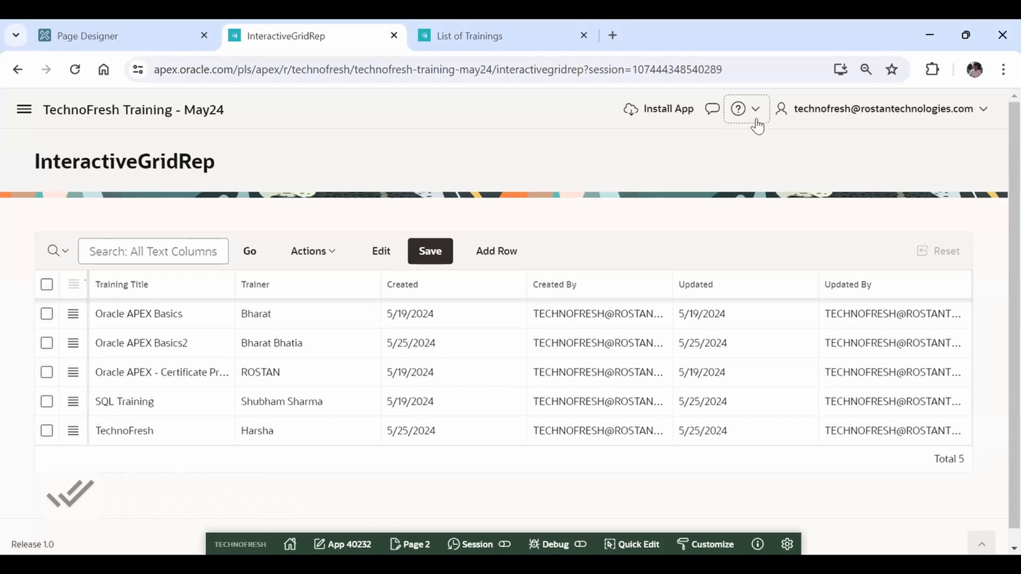
- Copy the grid's Help Text markup into the page-level Help Text of Page 2: InteractiveGridRep in Page Designer, and run the page
key("ctrl+shift+Tab")
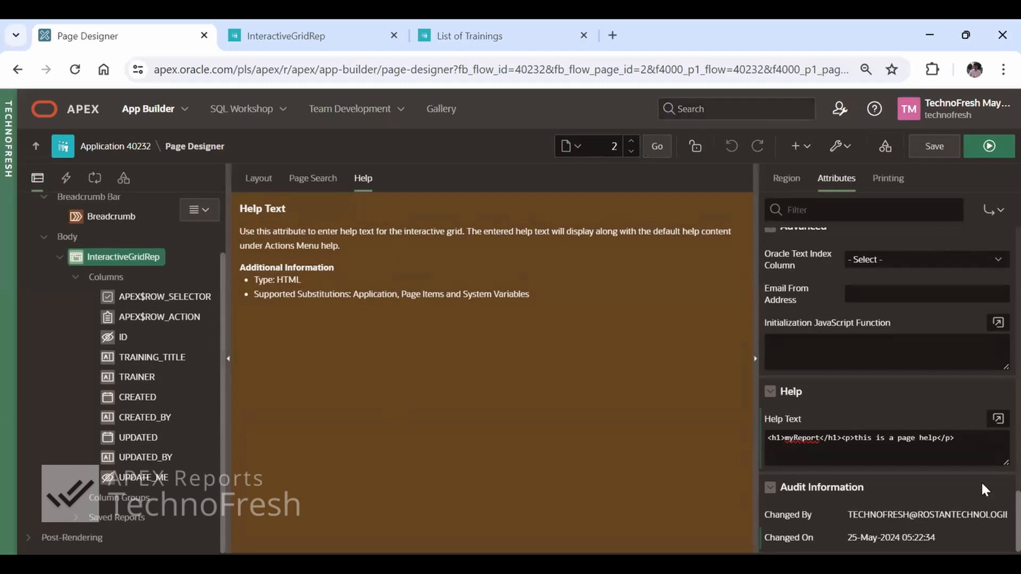
left_click(973, 441)
key("ctrl+a")
key("ctrl+c")
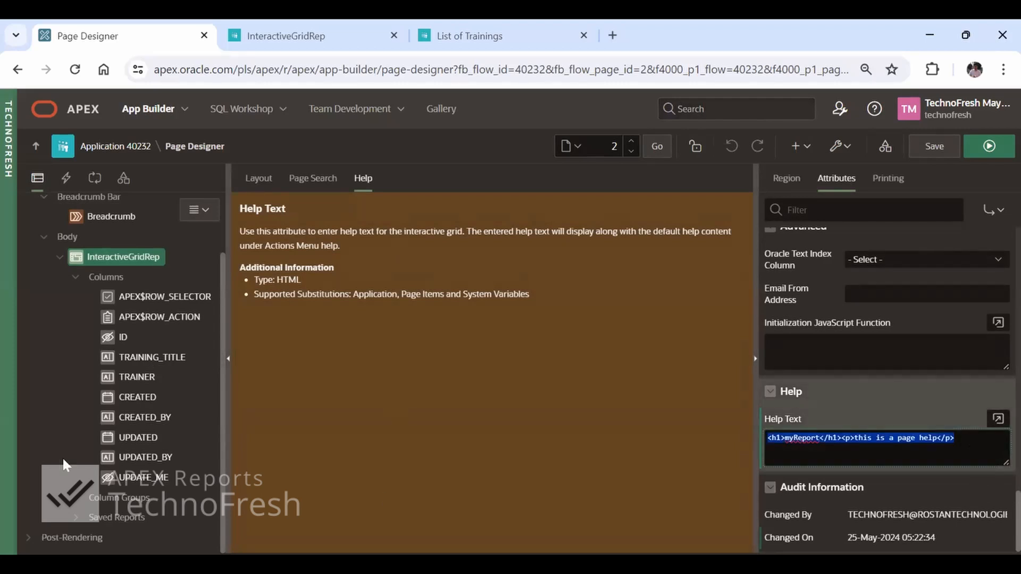
scroll(122, 423, "up", 2)
left_click(68, 211)
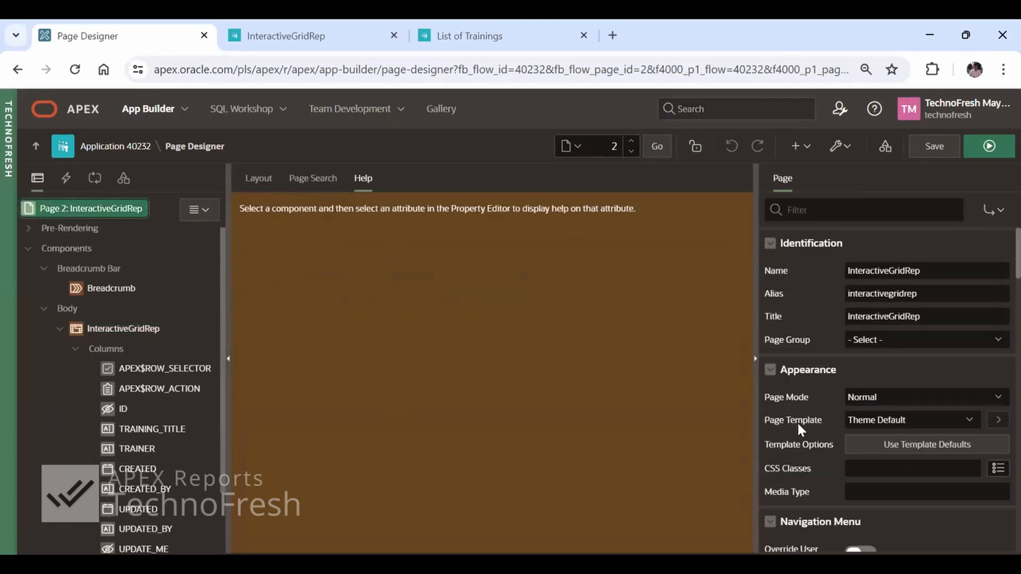
scroll(939, 456, "down", 10)
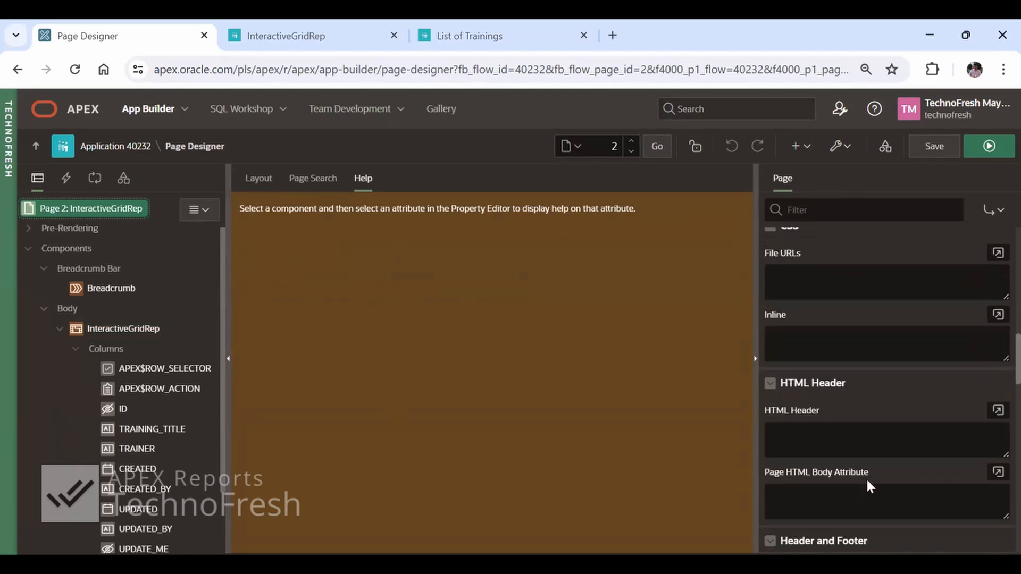
scroll(868, 481, "down", 2)
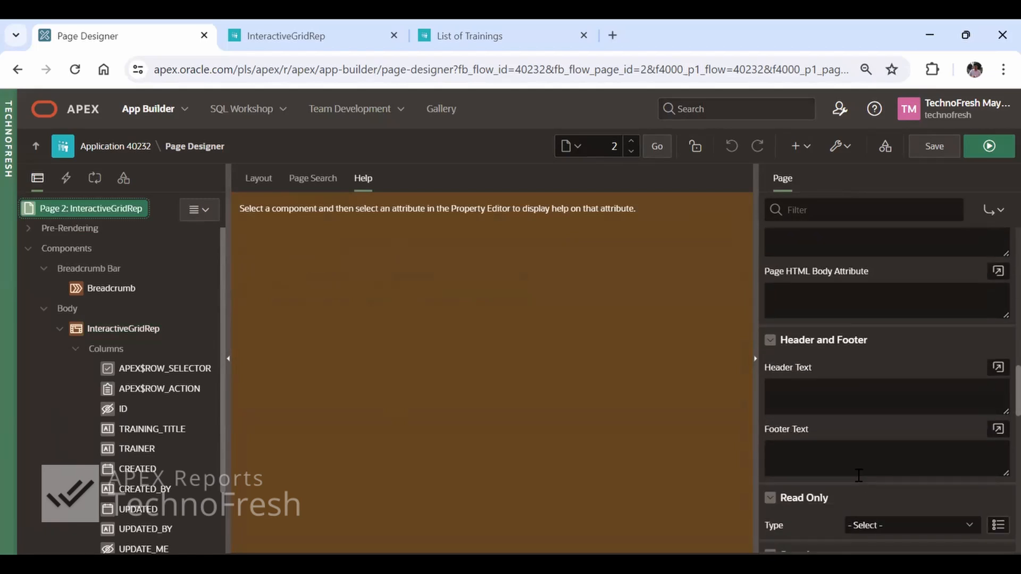
scroll(858, 475, "down", 14)
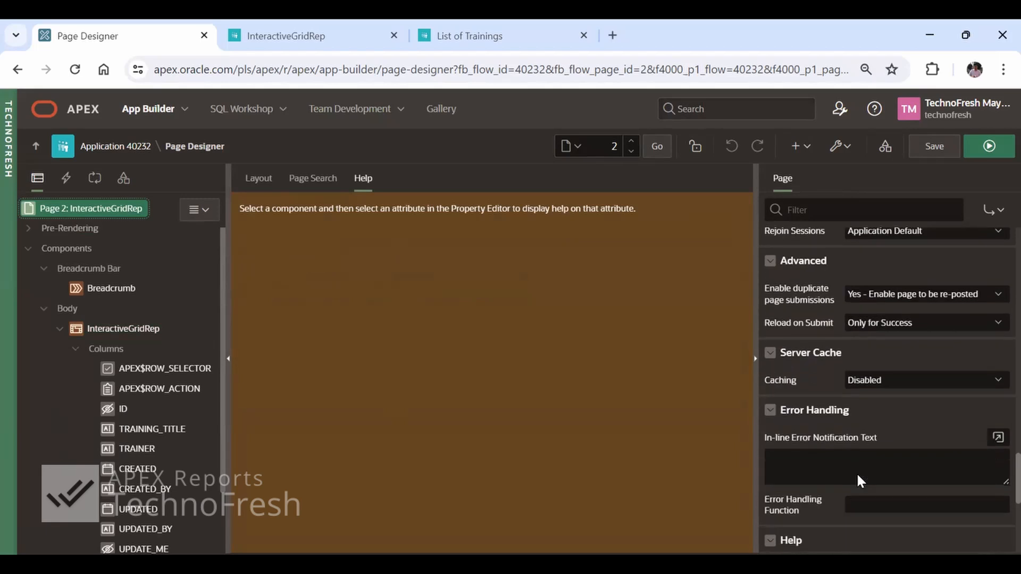
scroll(853, 456, "down", 5)
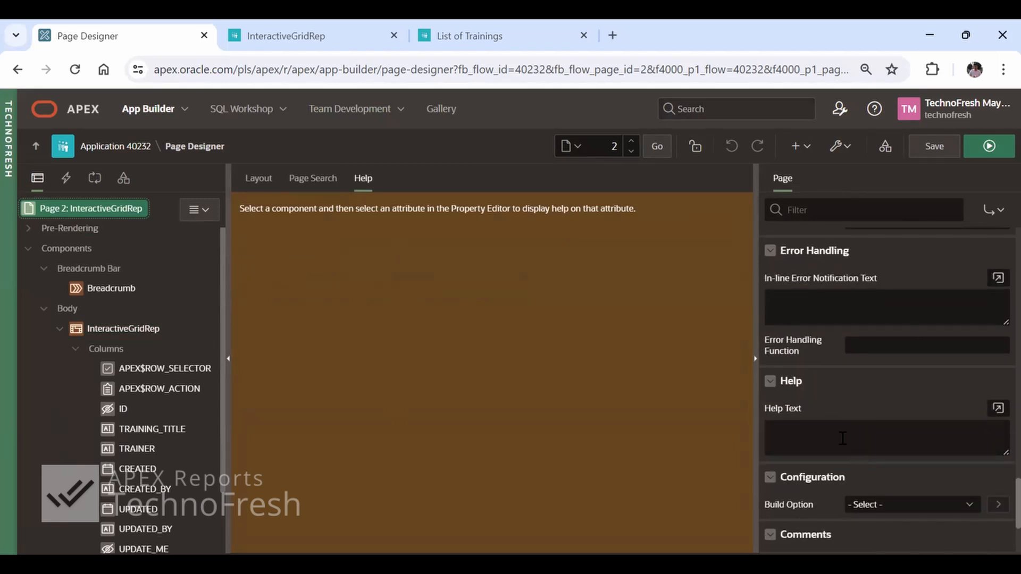
left_click(842, 438)
key("ctrl+v")
left_click(994, 145)
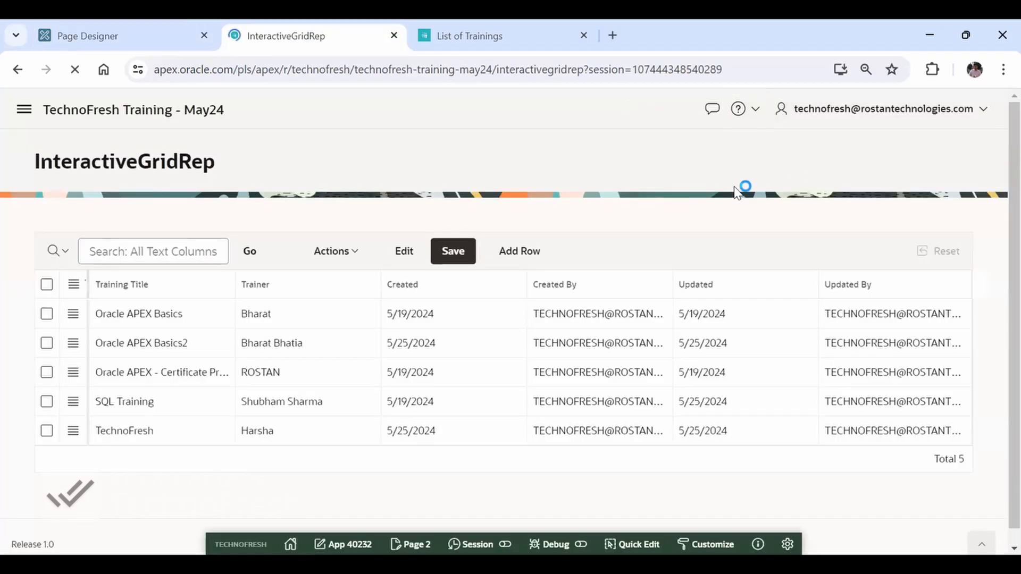
- Check the custom text in the running page's Page Help, close it, and switch to the List of Trainings page
left_click(754, 109)
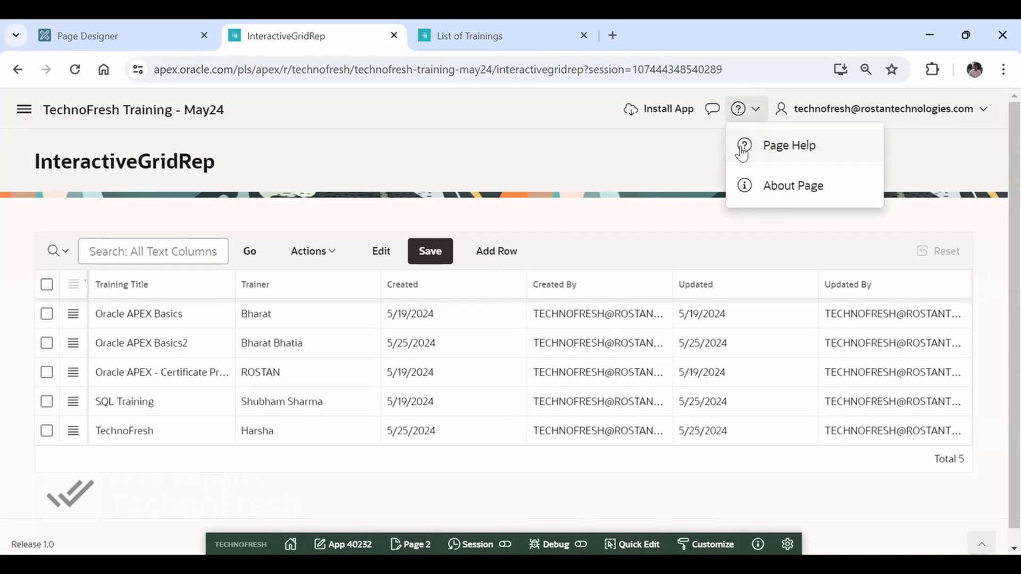
left_click(744, 148)
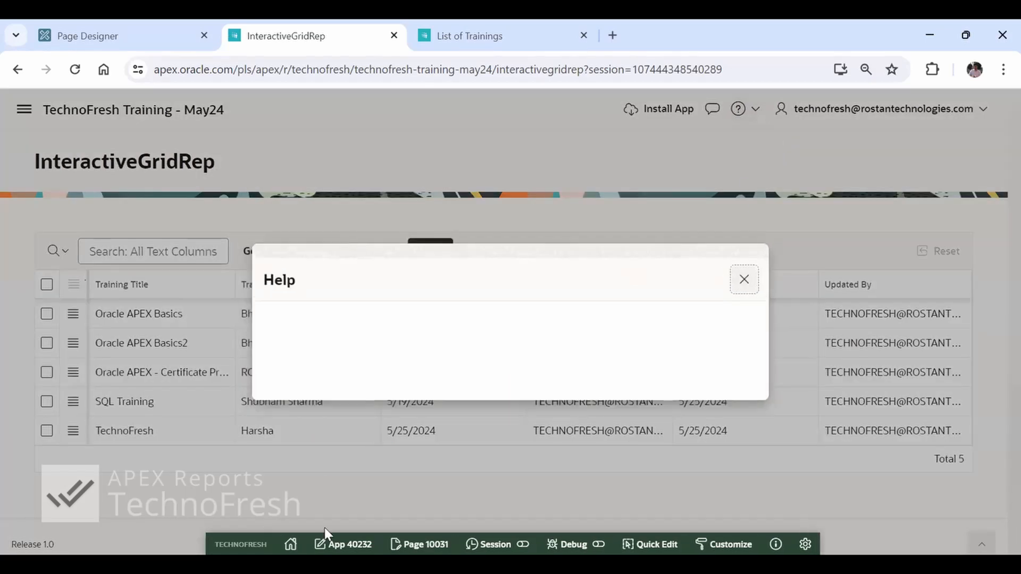
left_click(355, 383)
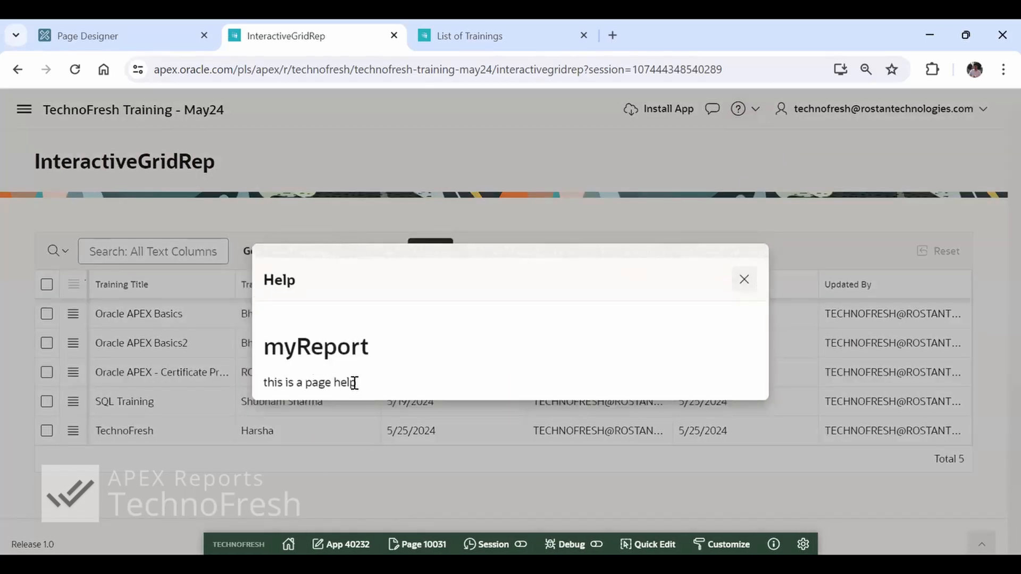
left_click_drag(355, 383, 252, 351)
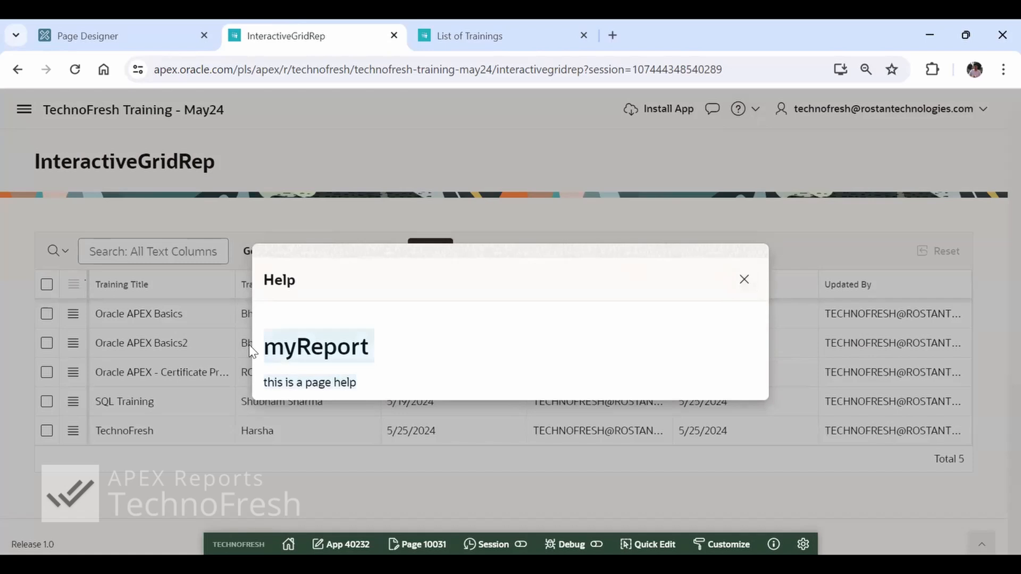
left_click(745, 281)
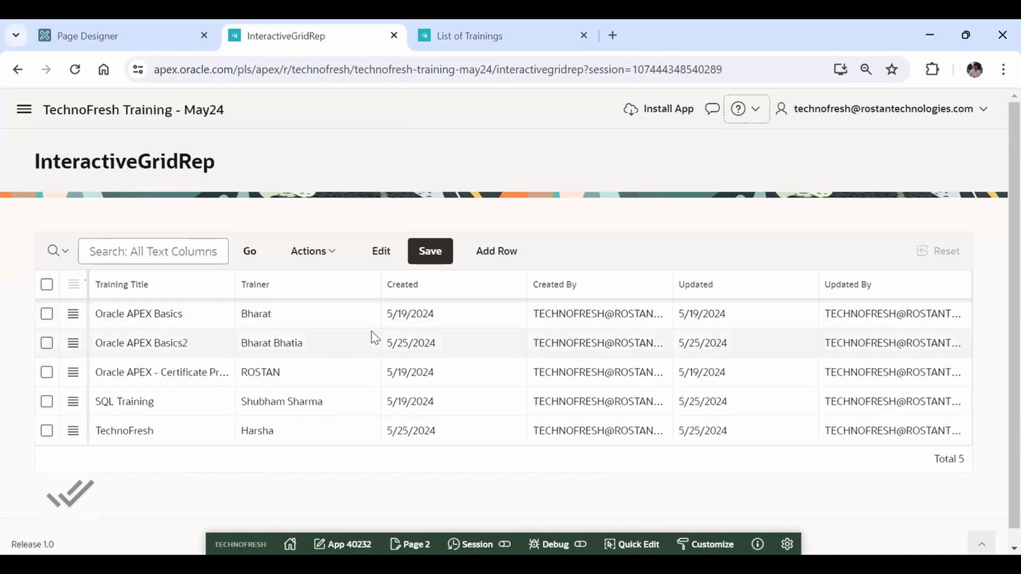
key("ctrl+Tab")
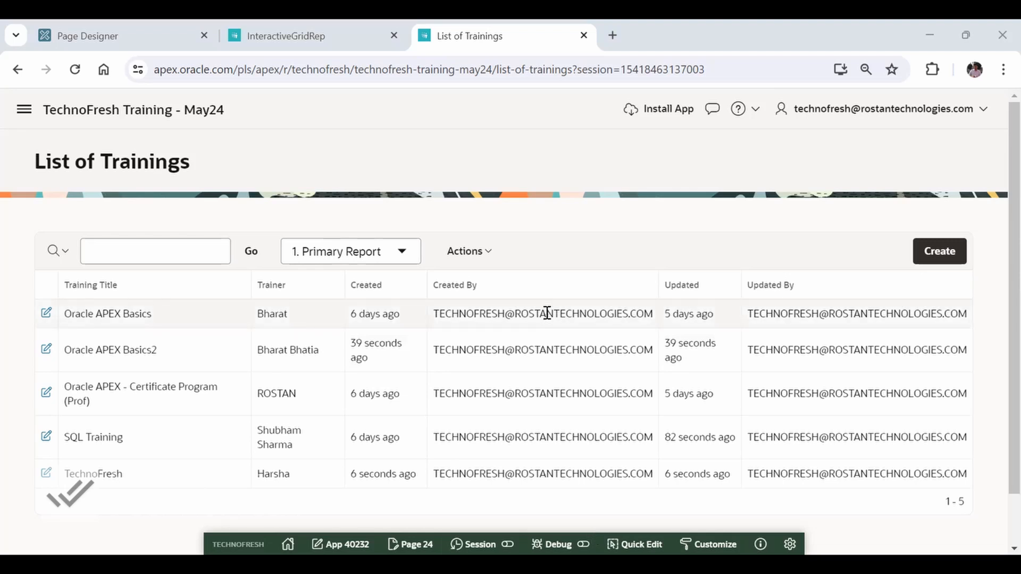
- Switch to Page Designer, examine the InteractiveGridRep region's full SQL Query in the Code Editor, and close the editor without saving changes
left_click(81, 29)
left_click(118, 325)
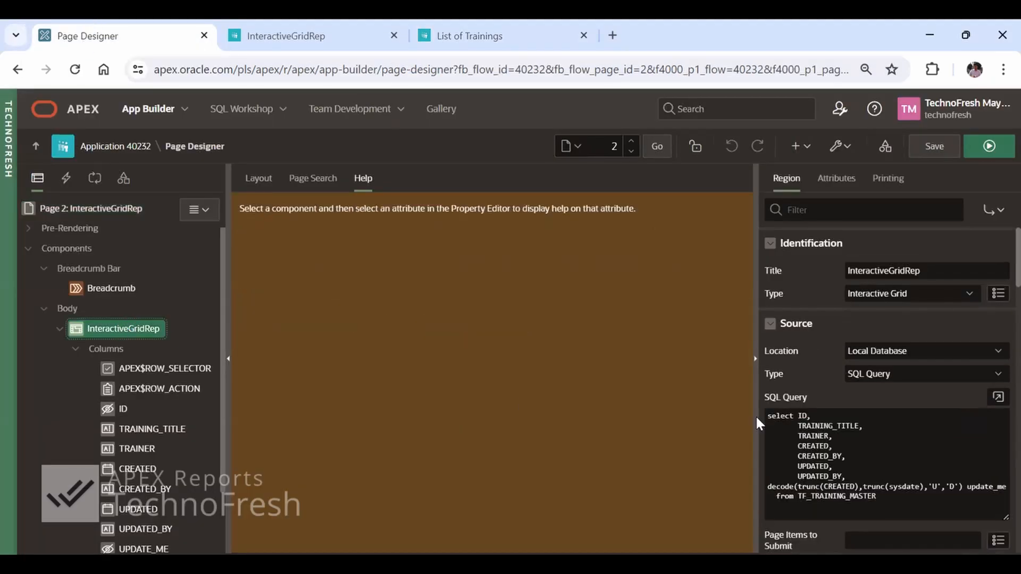
left_click(998, 397)
left_click(486, 321)
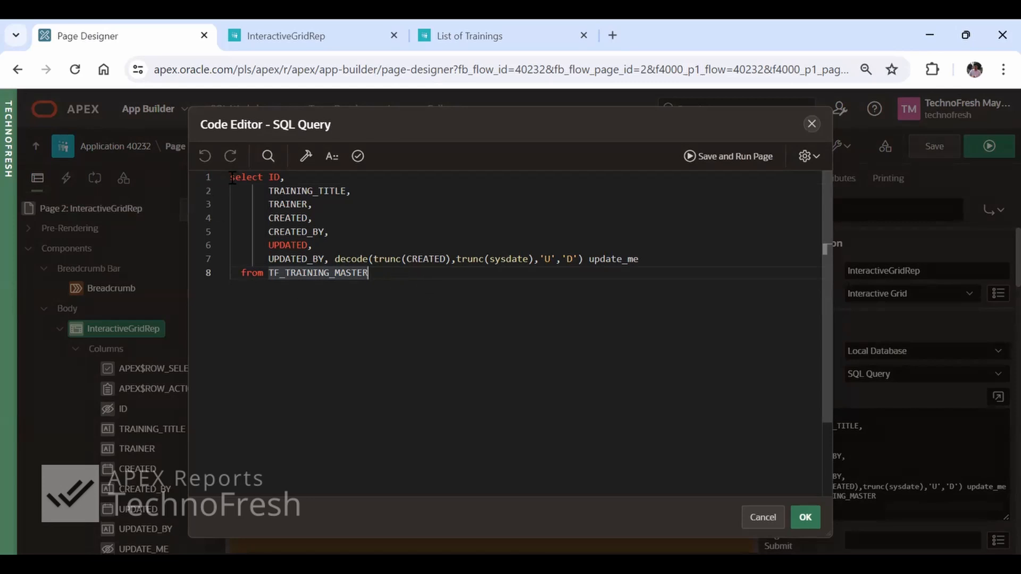
left_click_drag(230, 177, 475, 282)
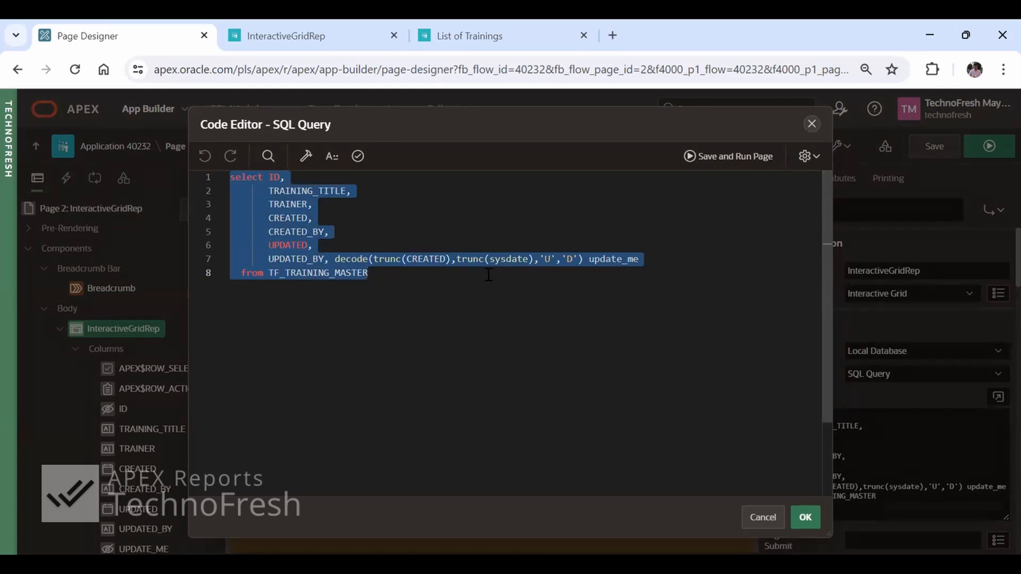
left_click(423, 275)
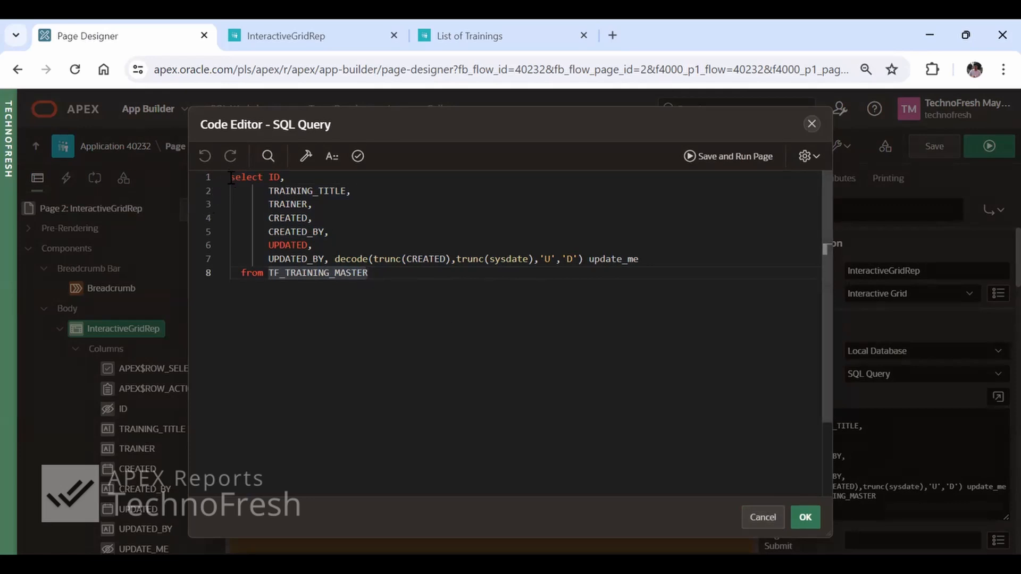
key("ctrl+a")
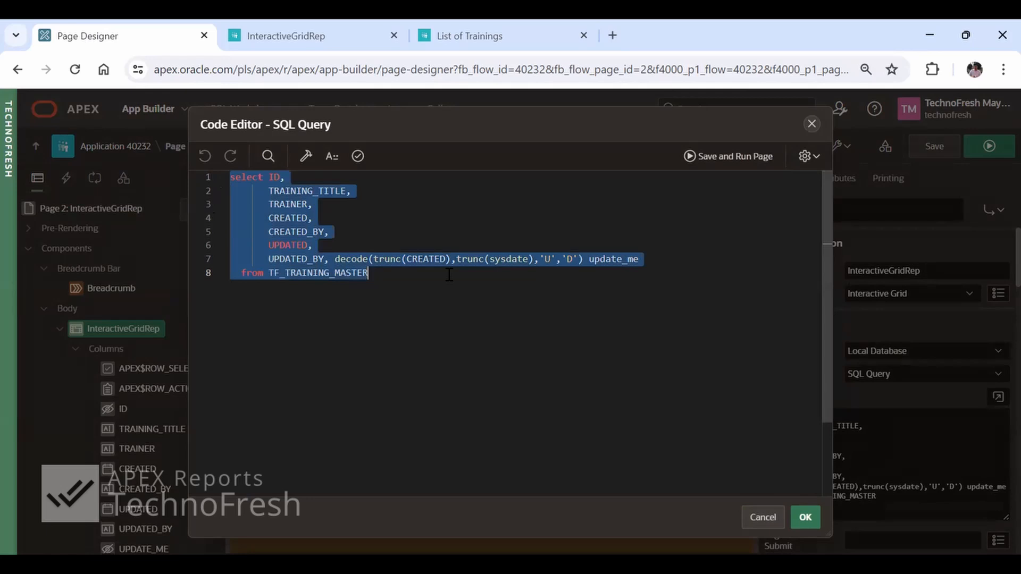
left_click(770, 516)
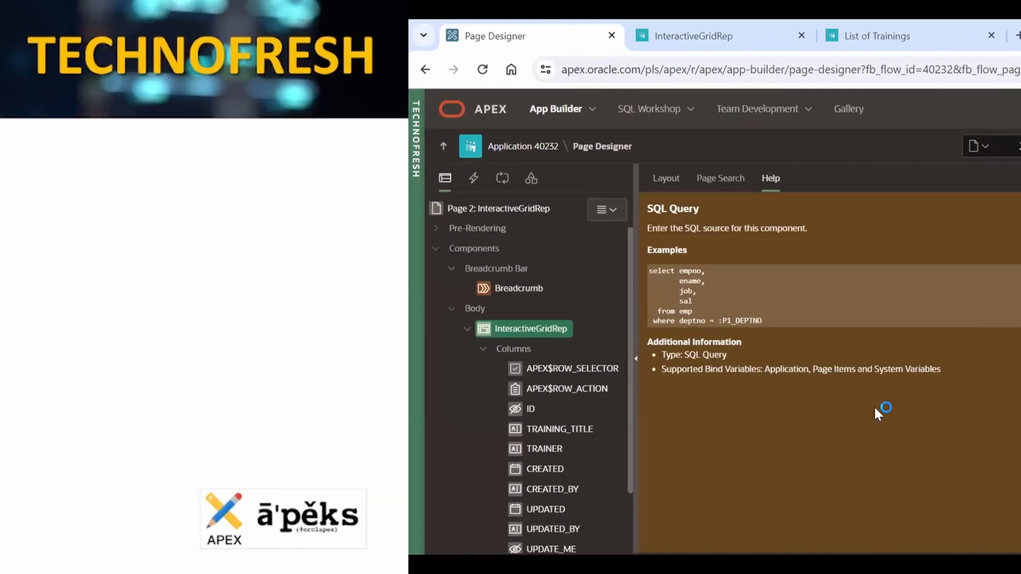